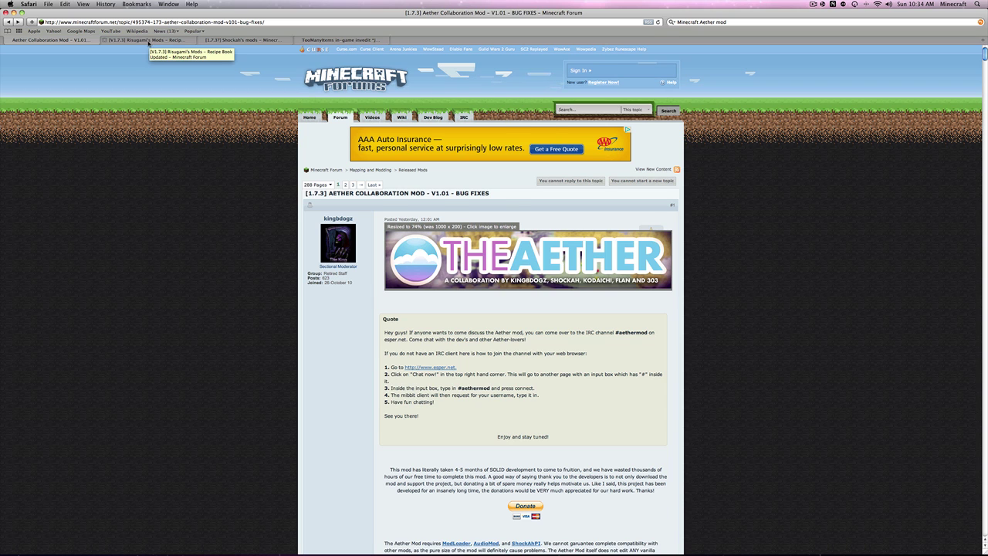
- Open the AudioMod Adfly download link from the Risugami's Mods topic in a new tab
{"action": "left_click", "coordinate": [149, 43]}
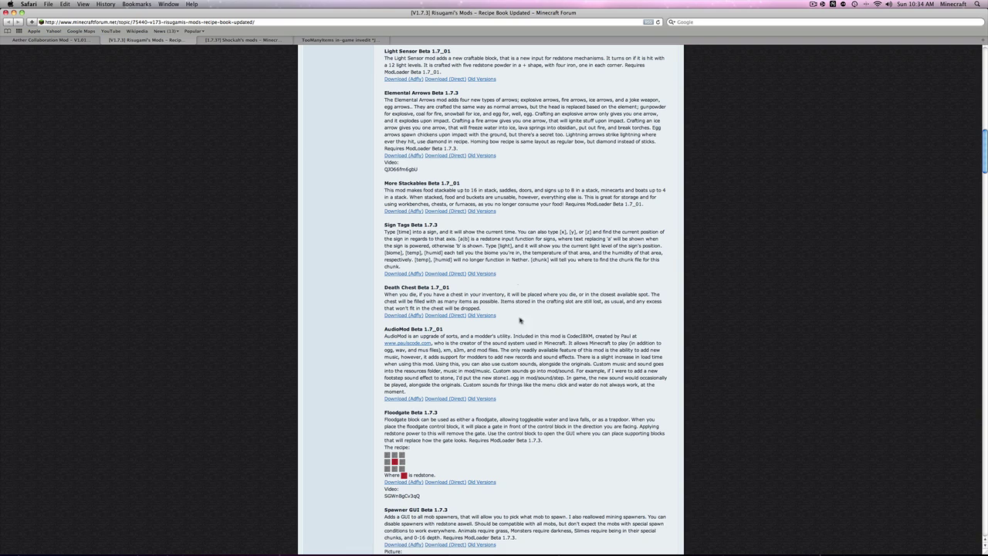
{"action": "right_click", "coordinate": [402, 400]}
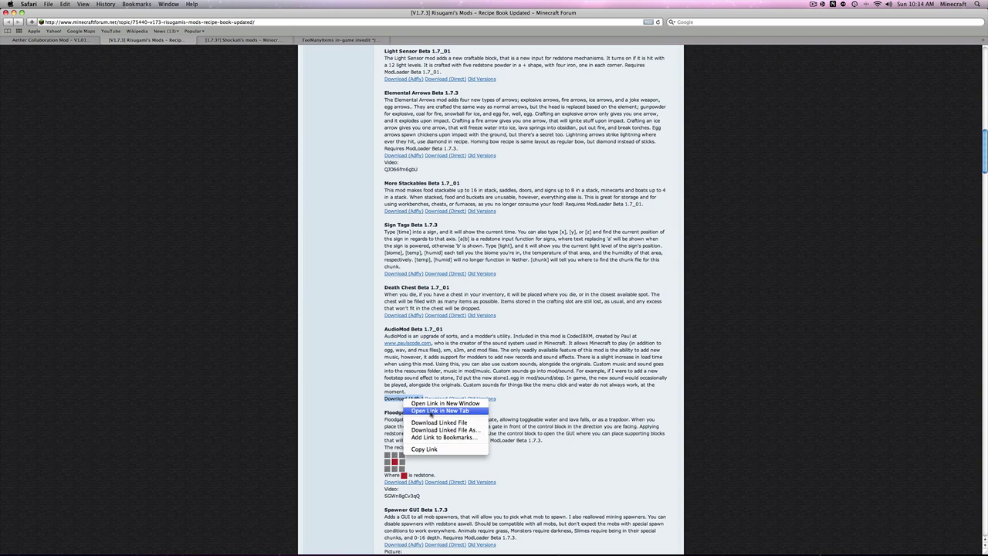
{"action": "left_click", "coordinate": [432, 410]}
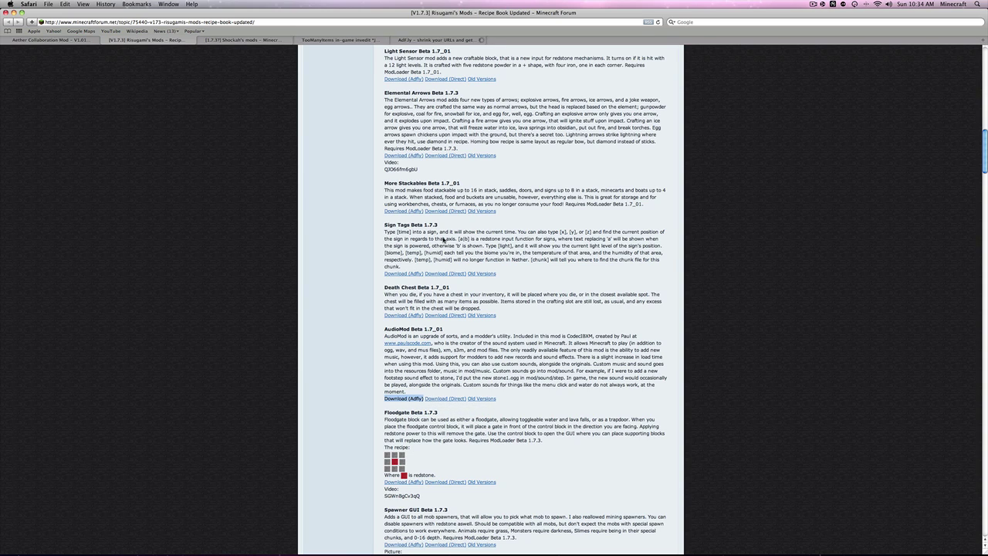
- Find the ModLoader Beta 1.7.3 entry in the same topic and open its Adfly download link in a new tab
{"action": "scroll", "coordinate": [463, 244], "scroll_direction": "up", "scroll_amount": 20}
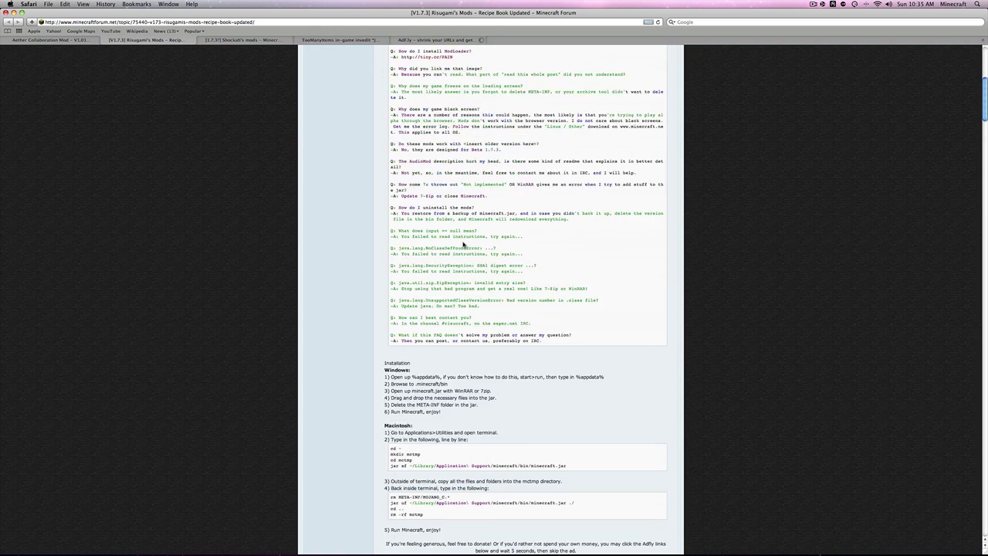
{"action": "scroll", "coordinate": [463, 245], "scroll_direction": "down", "scroll_amount": 15}
{"action": "scroll", "coordinate": [463, 245], "scroll_direction": "down", "scroll_amount": 2}
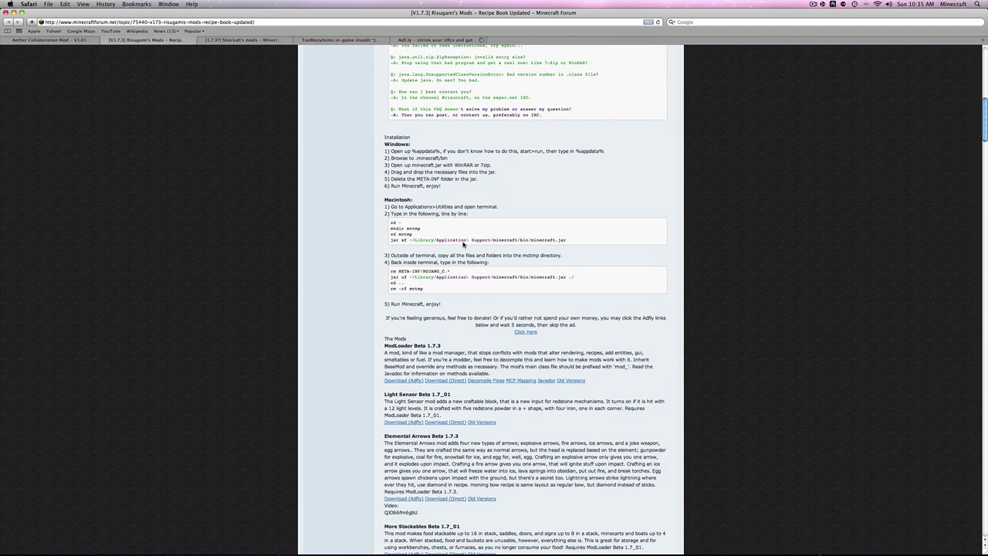
{"action": "right_click", "coordinate": [405, 381]}
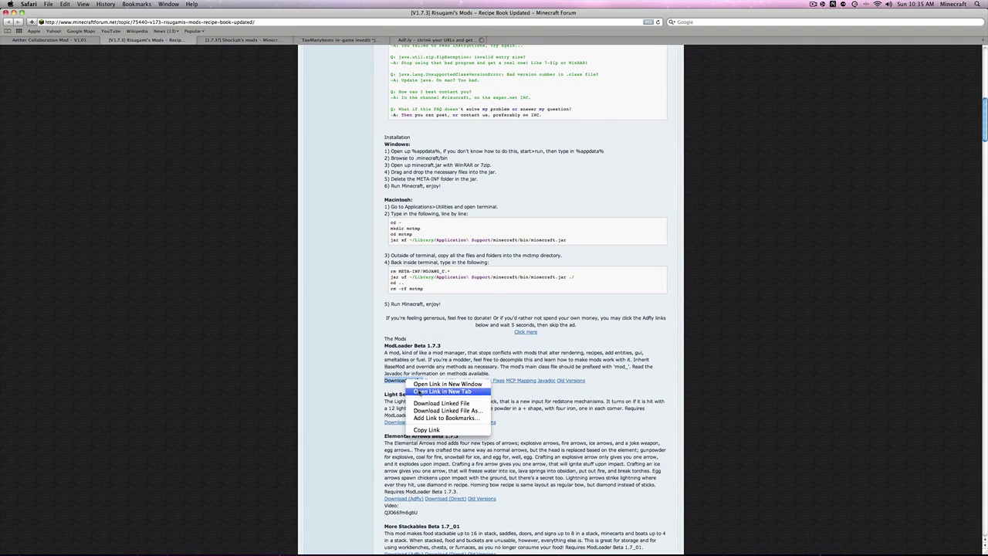
{"action": "left_click", "coordinate": [423, 393]}
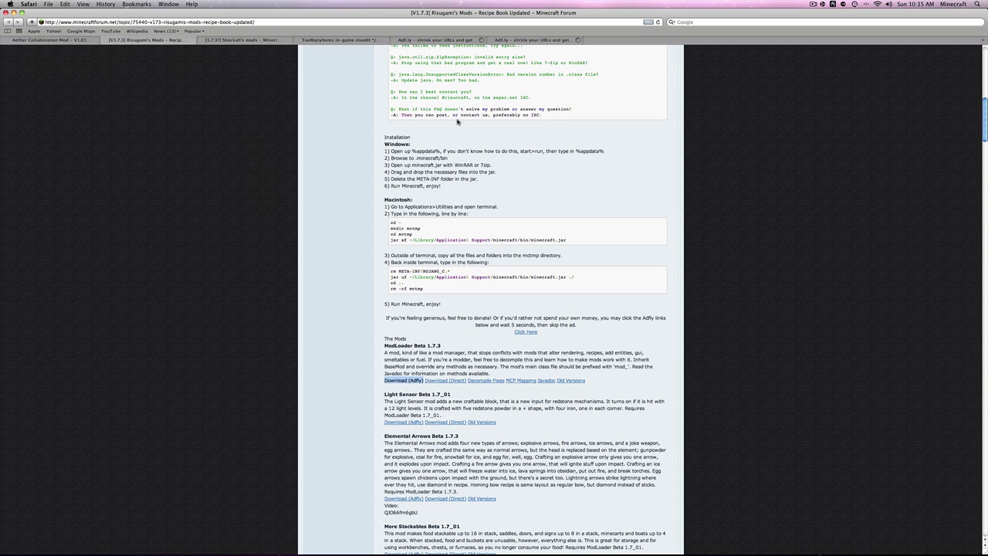
- Skip the ads on both AdF.ly pages to download AudioMod and ModLoader, and close the two ad tabs
{"action": "left_click", "coordinate": [429, 38]}
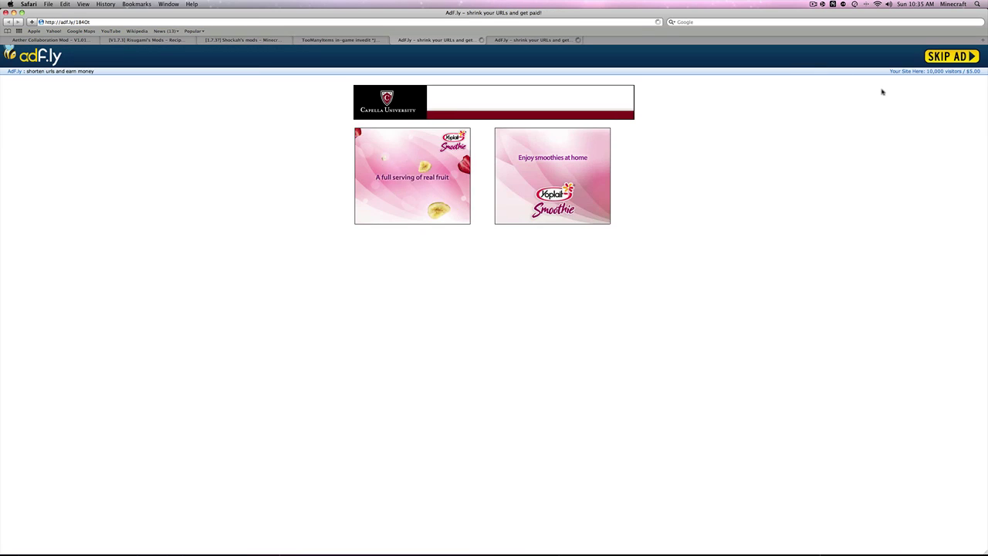
{"action": "left_click", "coordinate": [956, 58]}
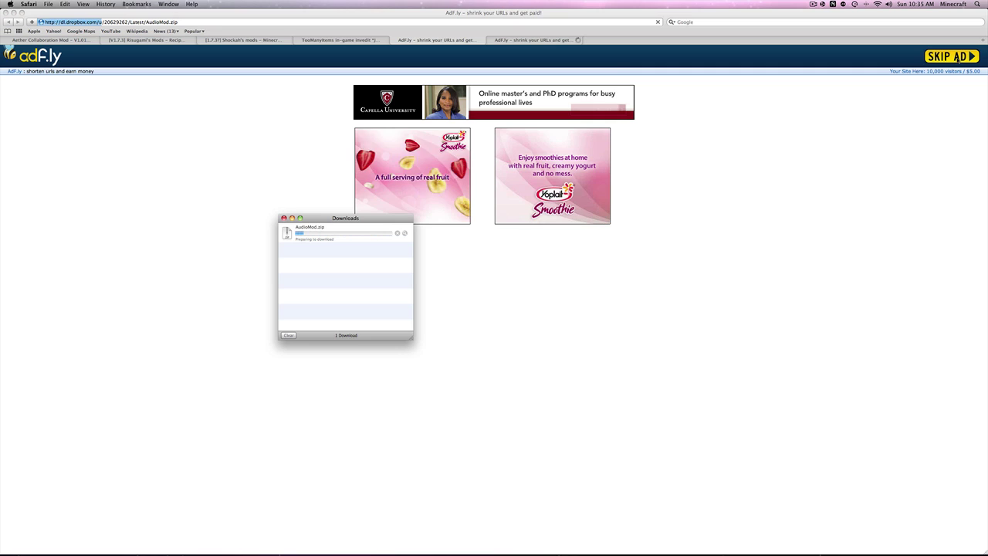
{"action": "left_click", "coordinate": [532, 40]}
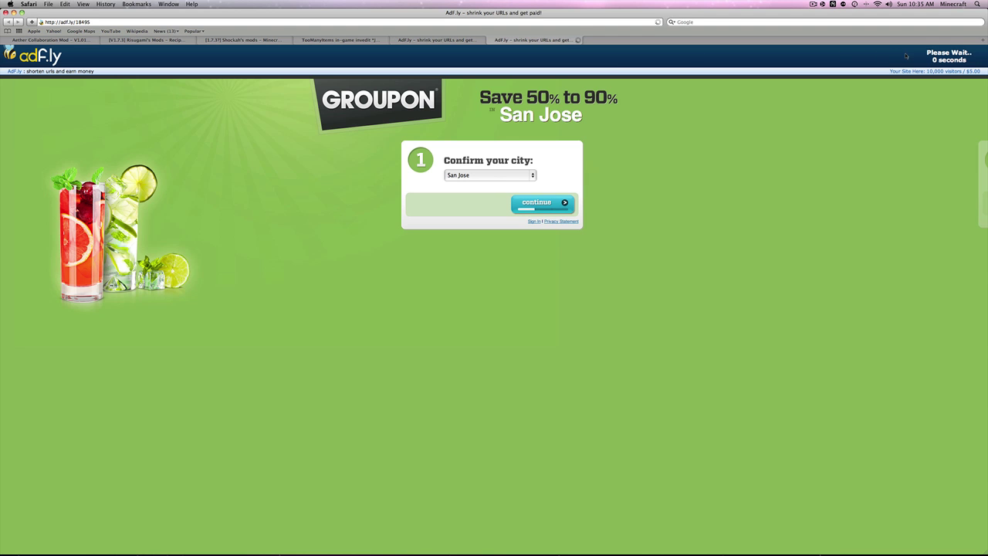
{"action": "left_click", "coordinate": [955, 57]}
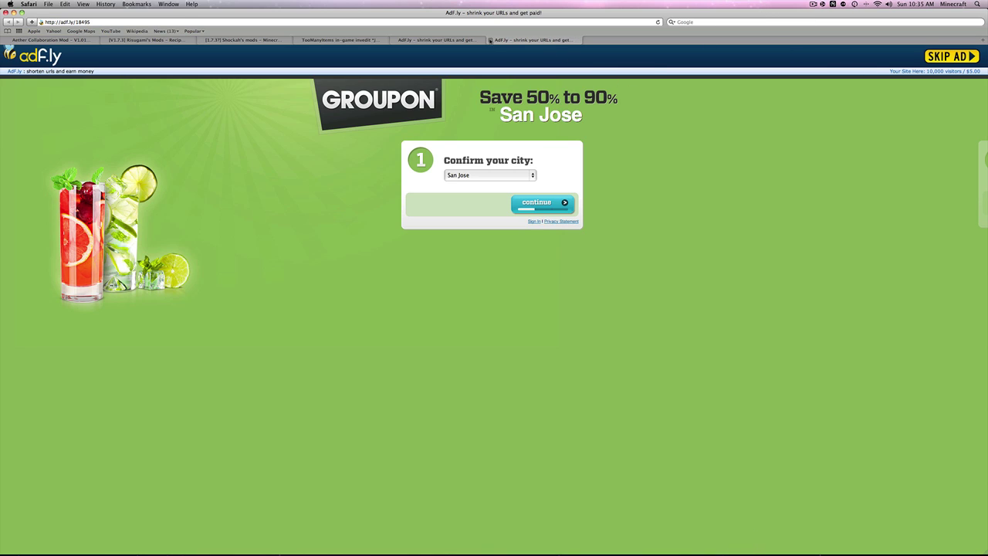
{"action": "left_click", "coordinate": [489, 42]}
{"action": "left_click", "coordinate": [394, 42]}
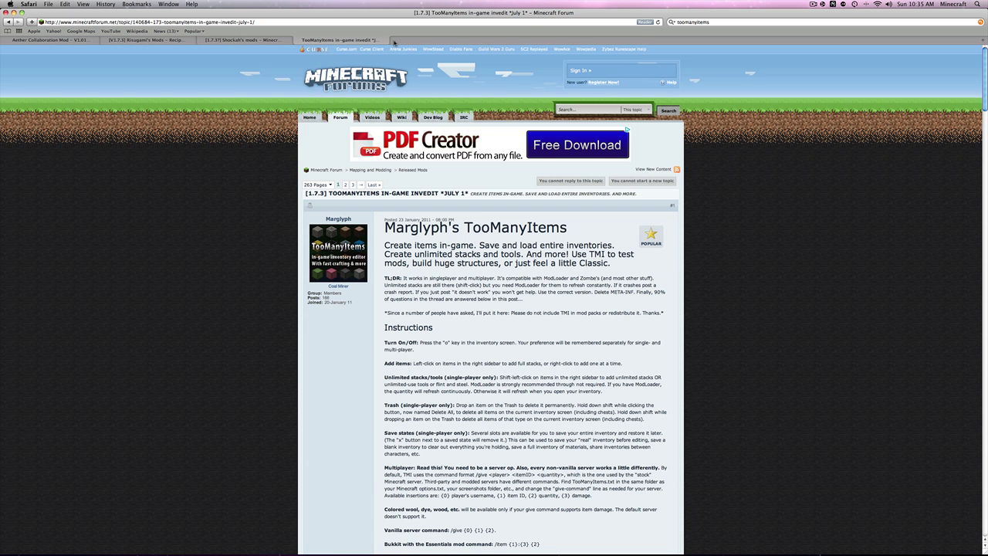
- Download ShockAhPI r5 from the Shockah's mods topic, skipping the AdF.ly ad and closing the tab
{"action": "left_click", "coordinate": [217, 40]}
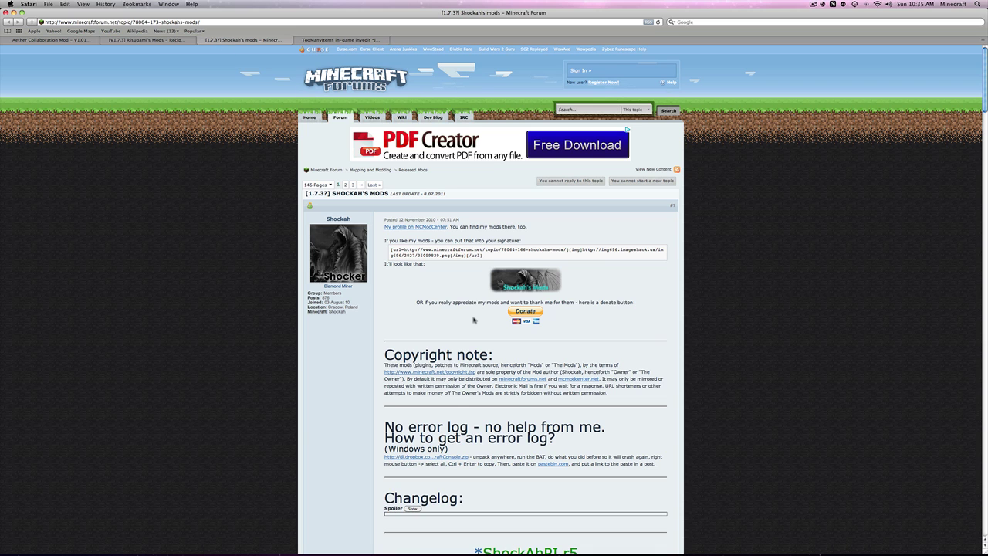
{"action": "scroll", "coordinate": [473, 319], "scroll_direction": "down", "scroll_amount": 5}
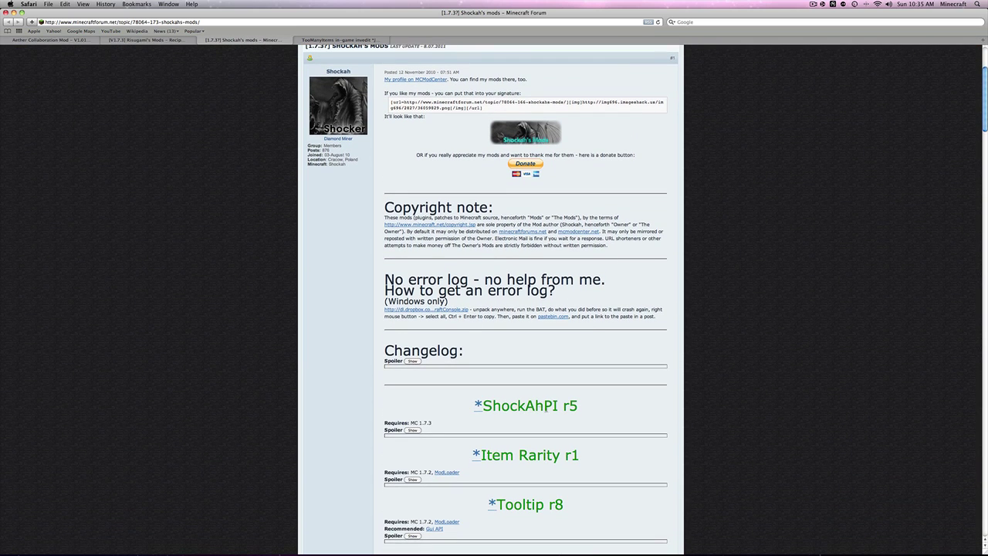
{"action": "left_click", "coordinate": [413, 430]}
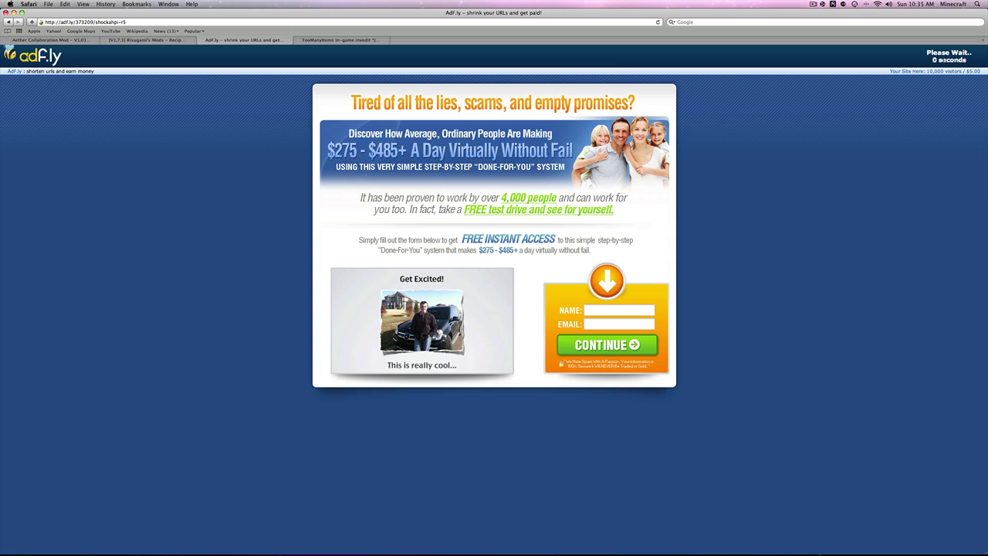
{"action": "left_click", "coordinate": [943, 64]}
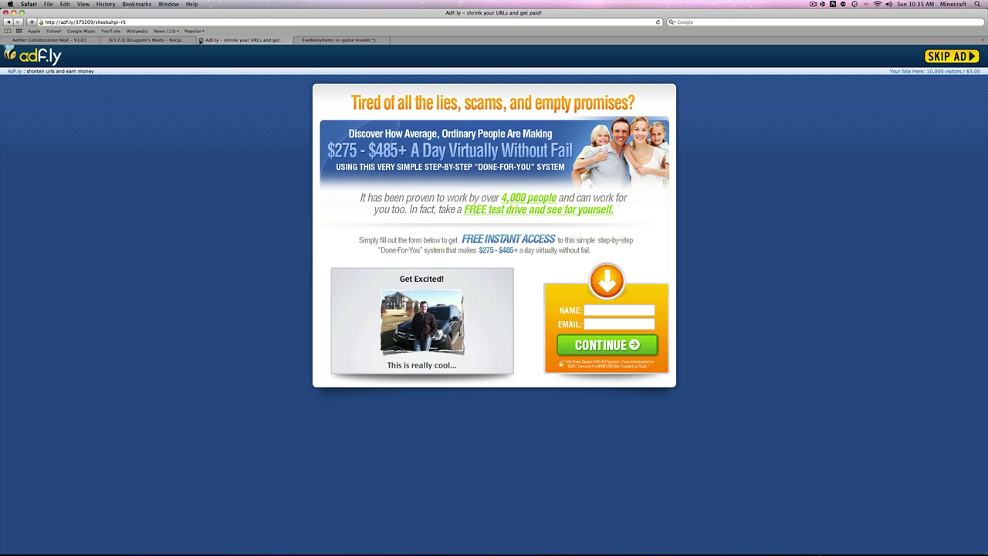
{"action": "left_click", "coordinate": [200, 40]}
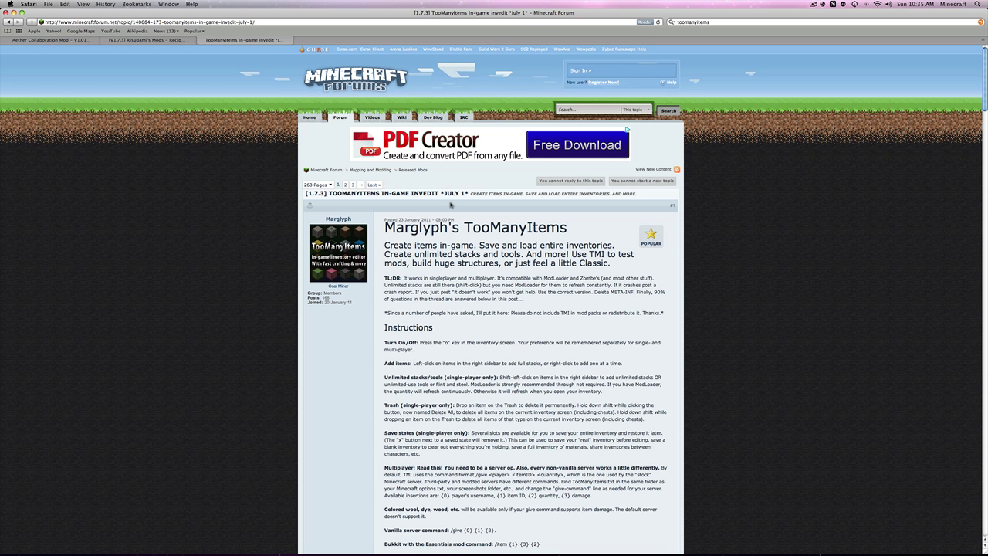
- Download TooManyItems for 1.7.3 through its AdF.ly page, and close its tab and the Risugami's Mods tab
{"action": "scroll", "coordinate": [503, 278], "scroll_direction": "down", "scroll_amount": 8}
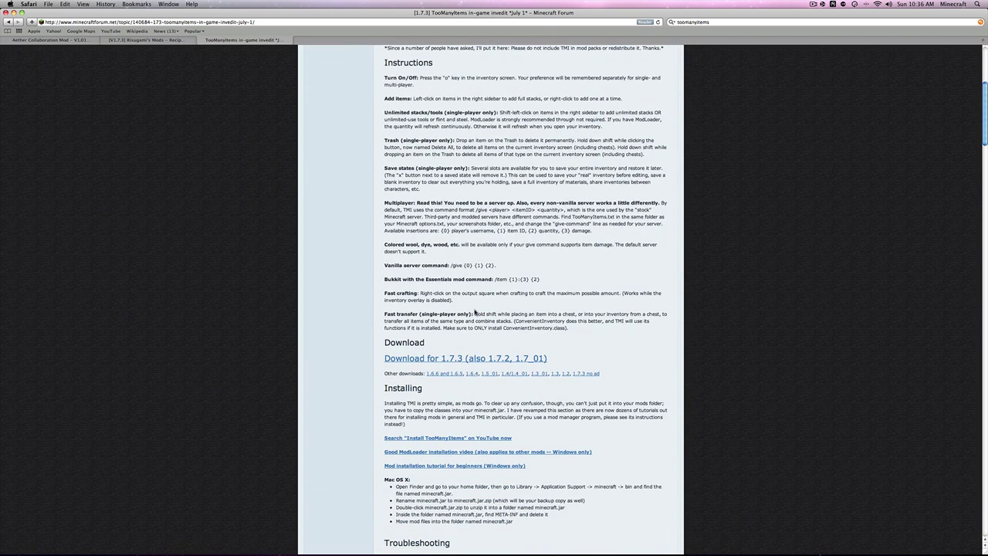
{"action": "left_click", "coordinate": [435, 361]}
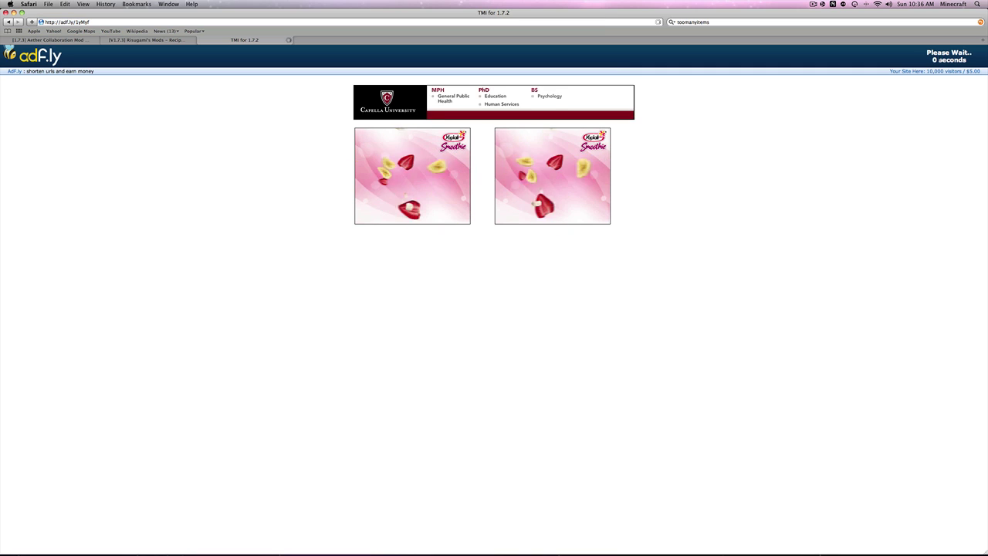
{"action": "left_click", "coordinate": [940, 65]}
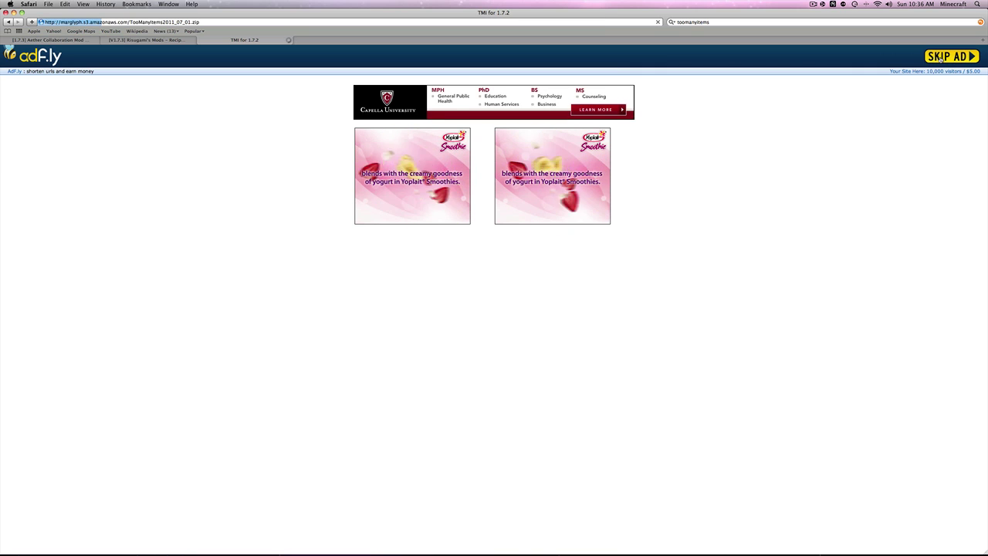
{"action": "left_click", "coordinate": [201, 40]}
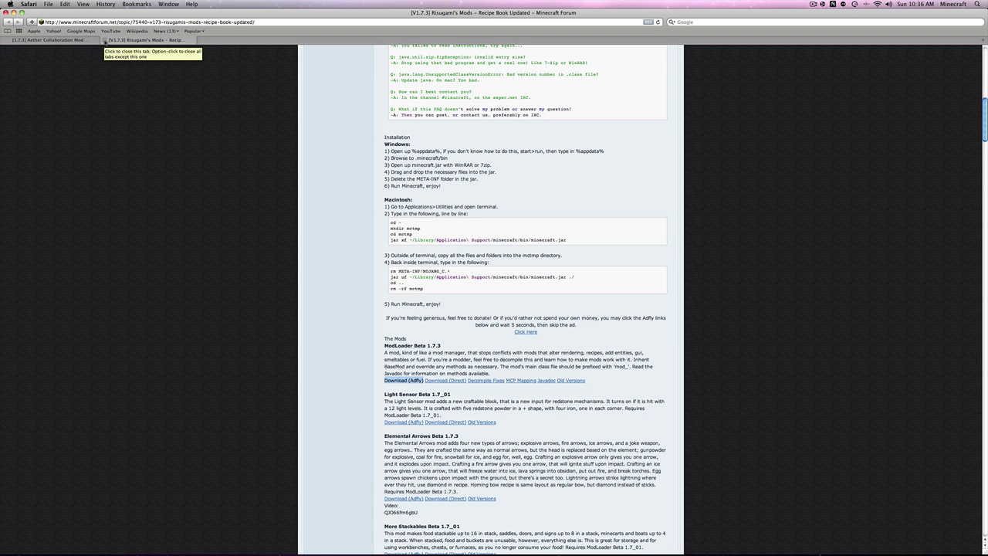
{"action": "left_click", "coordinate": [105, 40]}
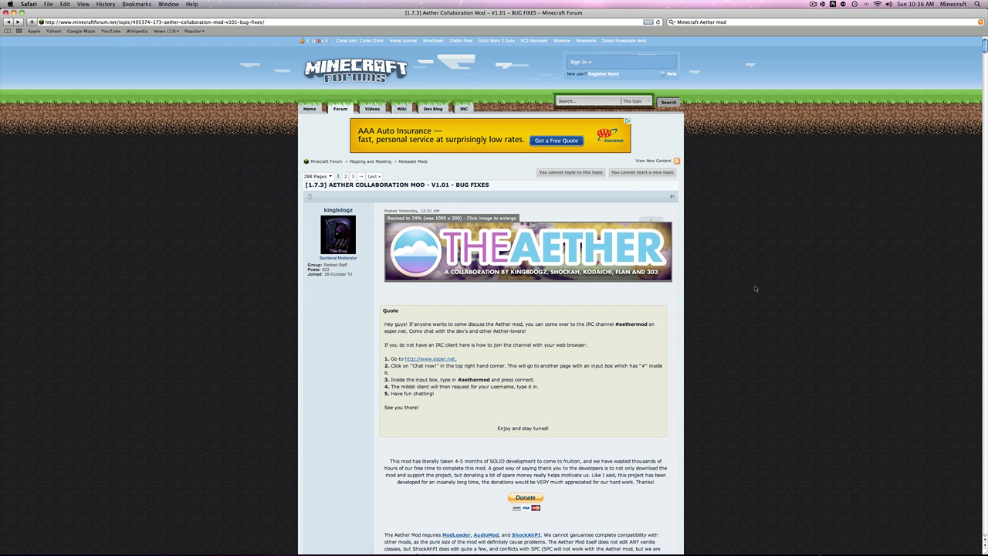
- Download Aether 1.7.3 v1.01.zip from the Aether topic's MediaFire link and close the Realtor.com advertisement window
{"action": "scroll", "coordinate": [757, 290], "scroll_direction": "down", "scroll_amount": 3}
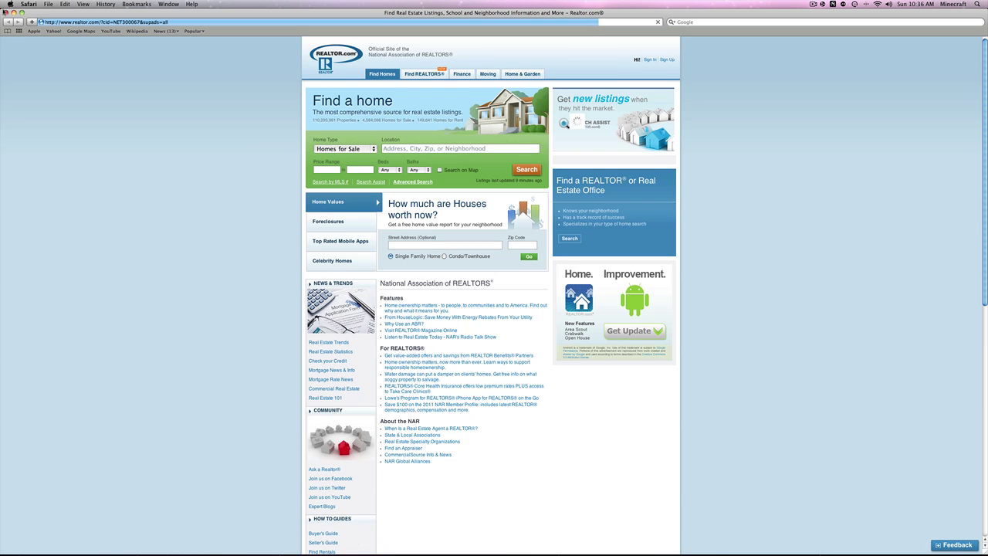
{"action": "left_click", "coordinate": [5, 13]}
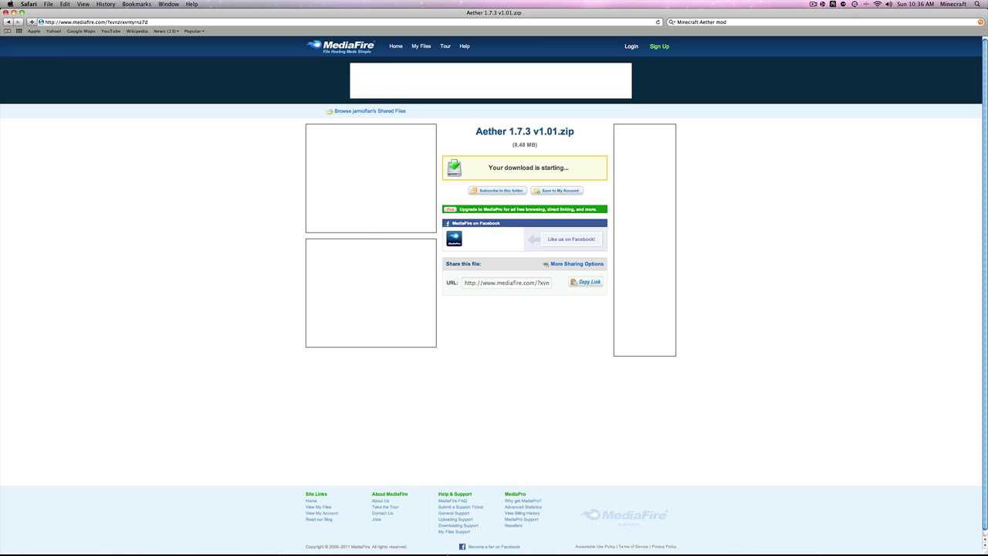
- Move the browser window aside to check the Aether download's progress in the Downloads window, and put it back
{"action": "mouse_move", "coordinate": [505, 544]}
{"action": "left_click_drag", "start_coordinate": [166, 15], "coordinate": [194, 419]}
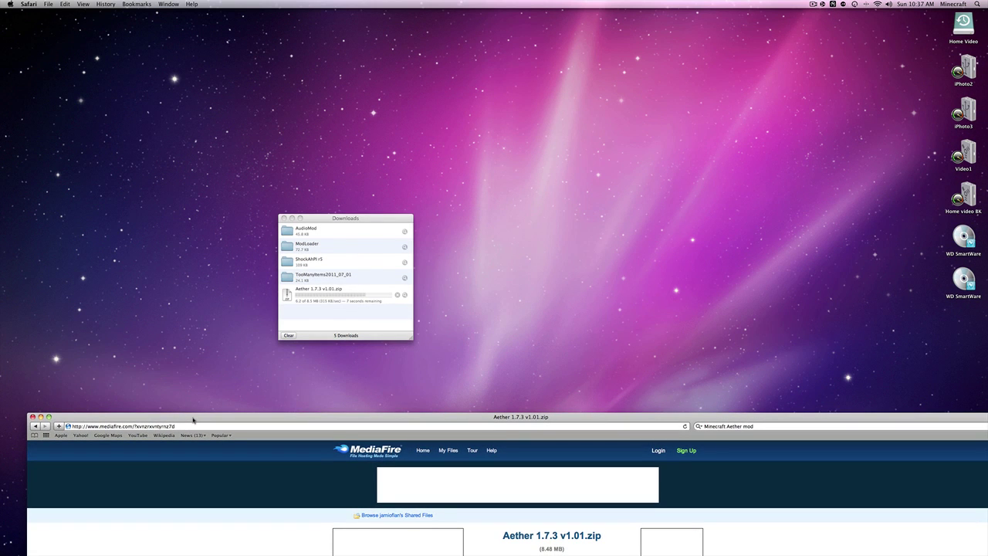
{"action": "left_click_drag", "start_coordinate": [193, 419], "coordinate": [191, 414]}
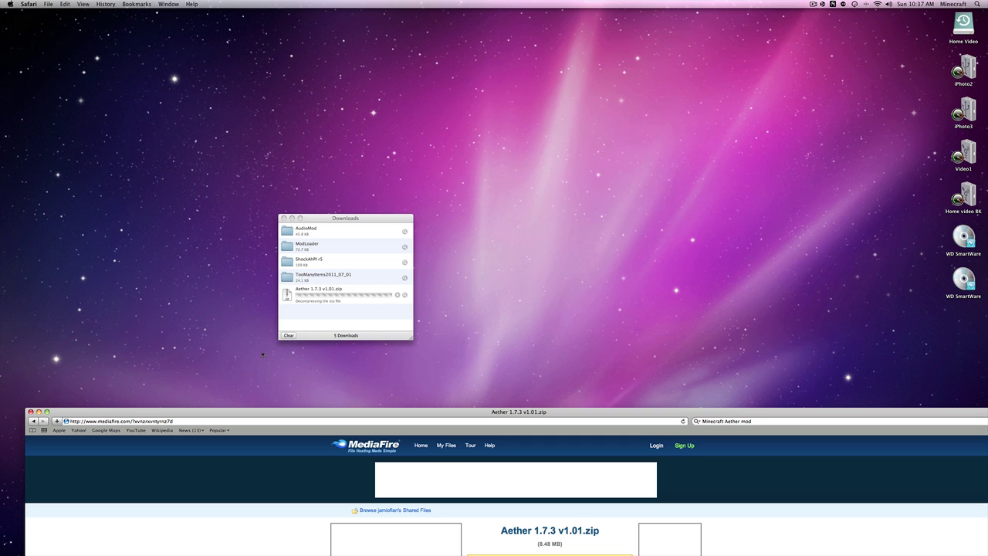
{"action": "left_click_drag", "start_coordinate": [264, 414], "coordinate": [241, 3]}
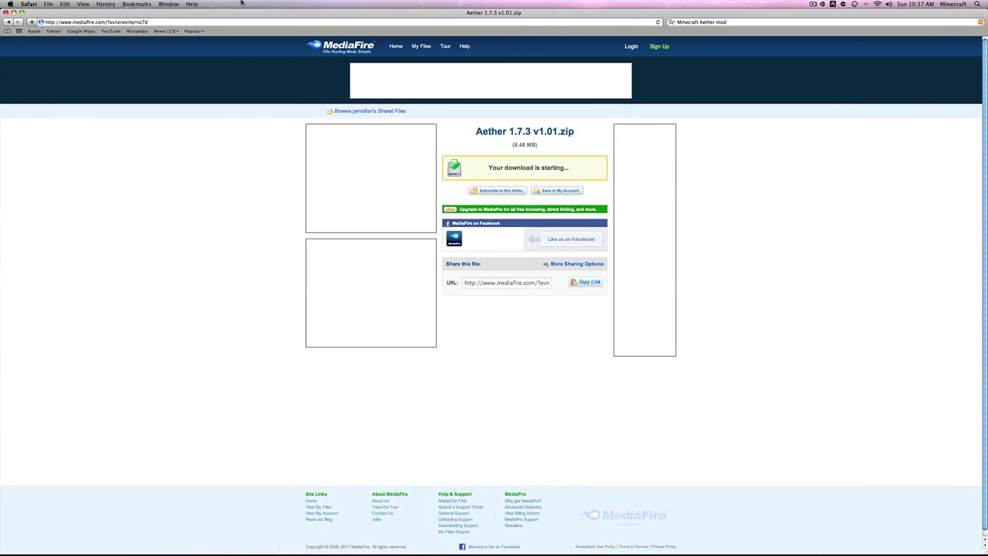
- Minimize the browser window and move the Downloads window toward the desktop's left side
{"action": "left_click", "coordinate": [13, 12]}
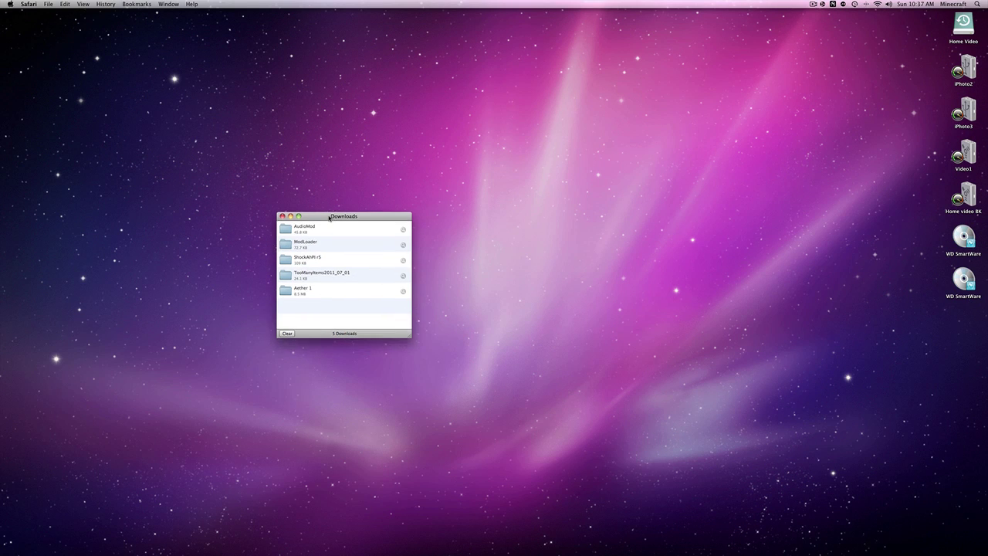
{"action": "left_click_drag", "start_coordinate": [333, 220], "coordinate": [156, 182]}
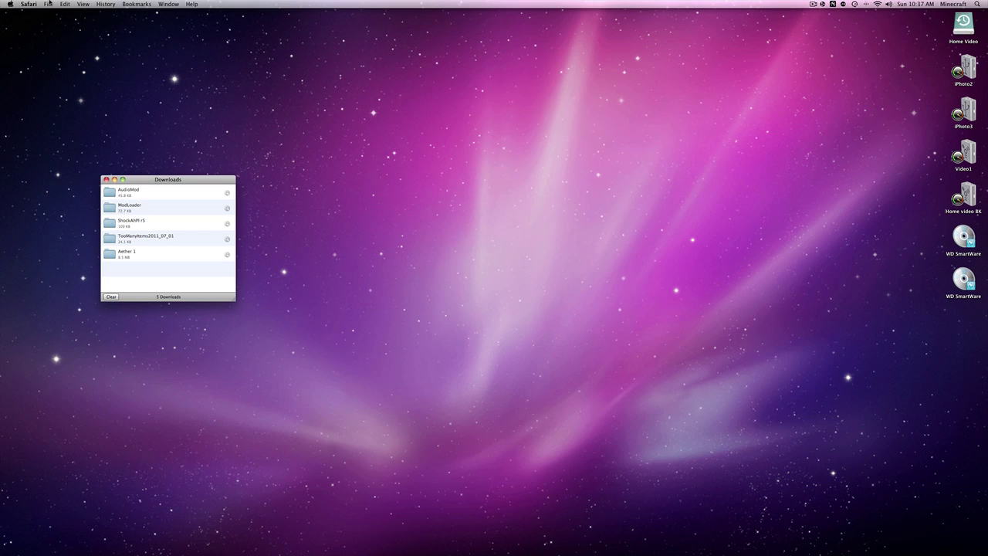
- Switch to Finder, place a new Finder window beside the Downloads list, and show the Downloads folder in it
{"action": "key", "text": "super+Tab"}
{"action": "key", "text": "super+Tab"}
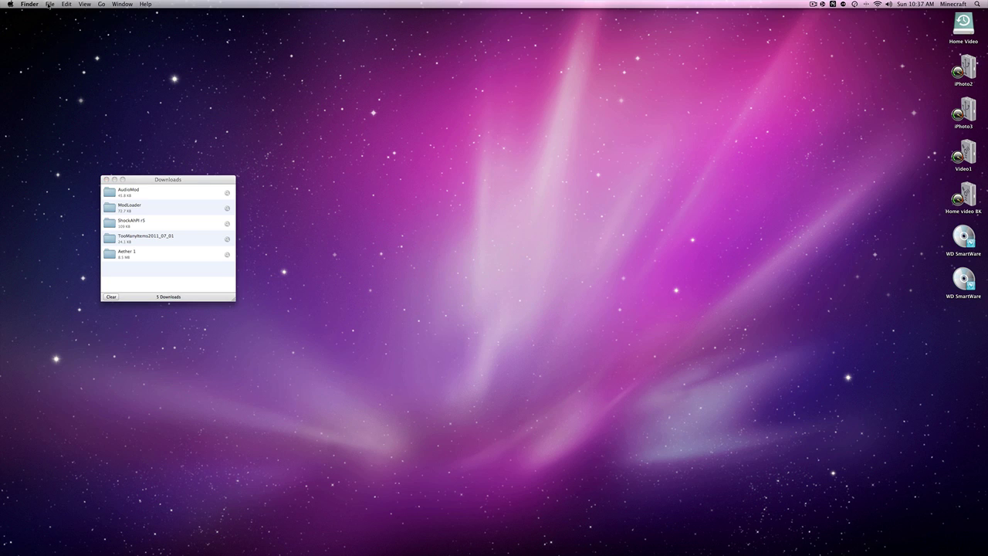
{"action": "left_click", "coordinate": [49, 5]}
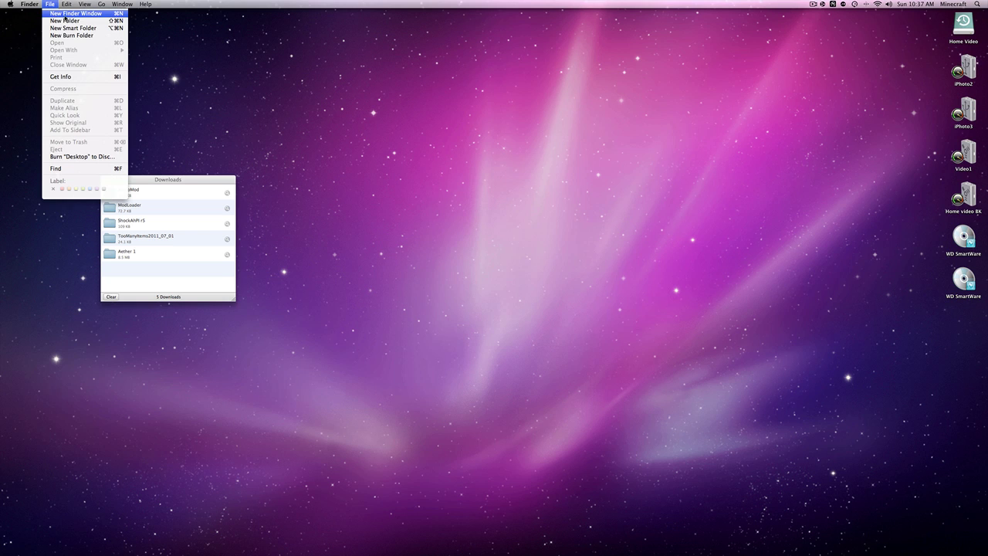
{"action": "left_click", "coordinate": [76, 14]}
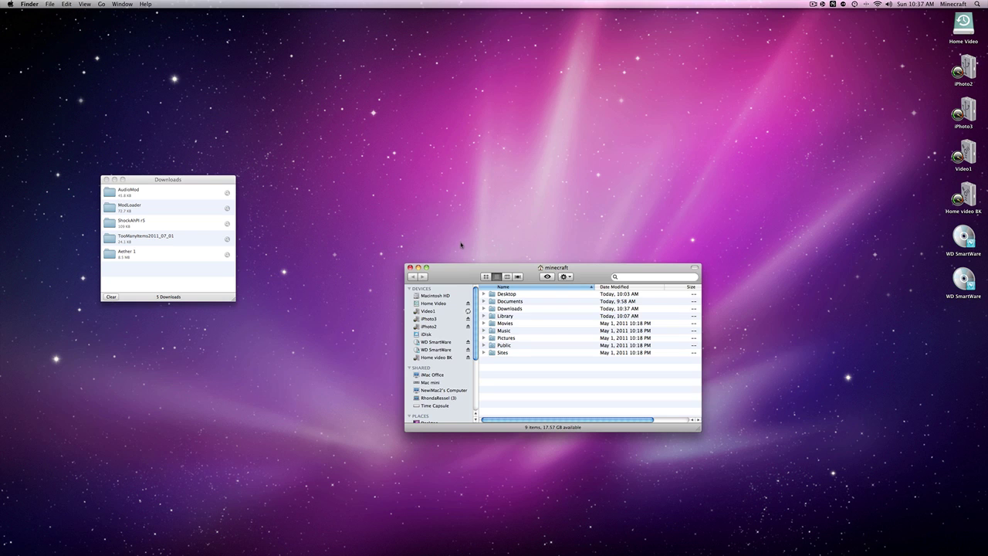
{"action": "left_click_drag", "start_coordinate": [467, 275], "coordinate": [416, 169]}
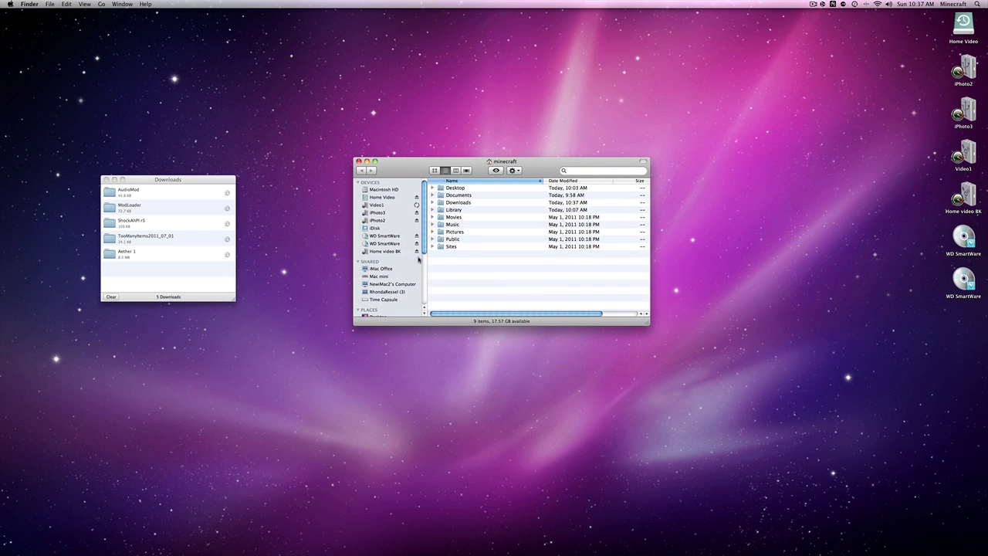
{"action": "scroll", "coordinate": [400, 258], "scroll_direction": "down", "scroll_amount": 5}
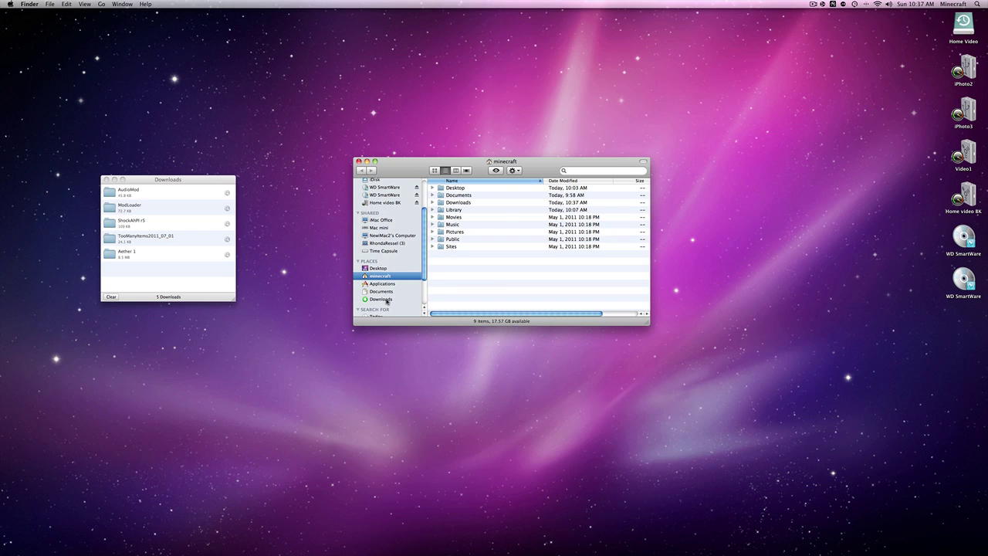
{"action": "left_click", "coordinate": [382, 299]}
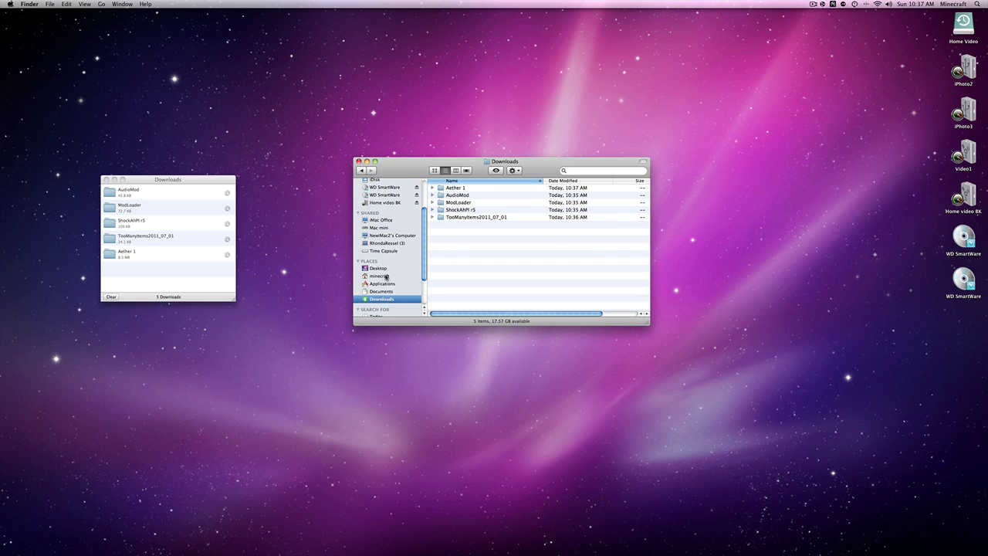
- Move all five mod folders, from Aether 1 to TooManyItems2011_07_01, out of the Downloads folder onto the desktop
{"action": "left_click", "coordinate": [386, 277]}
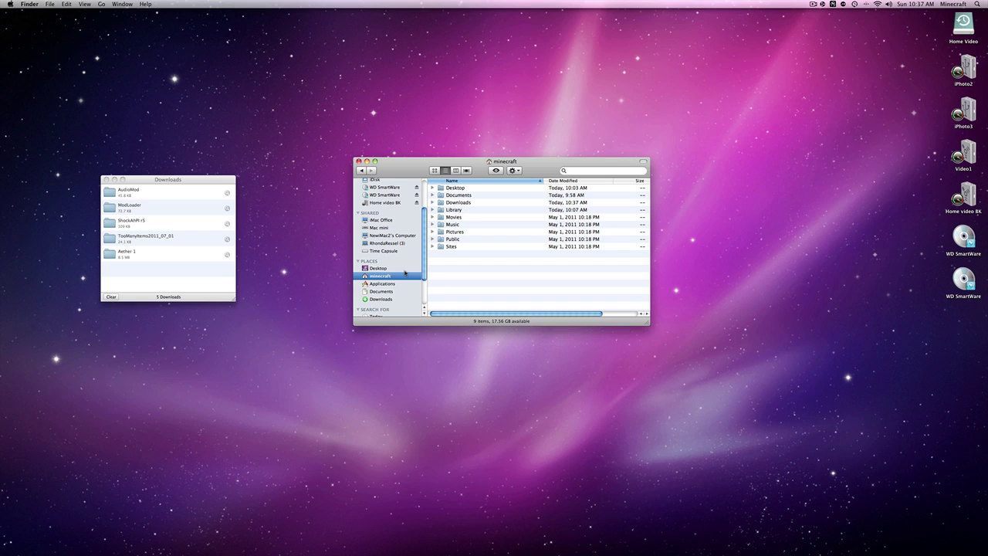
{"action": "left_click", "coordinate": [378, 300]}
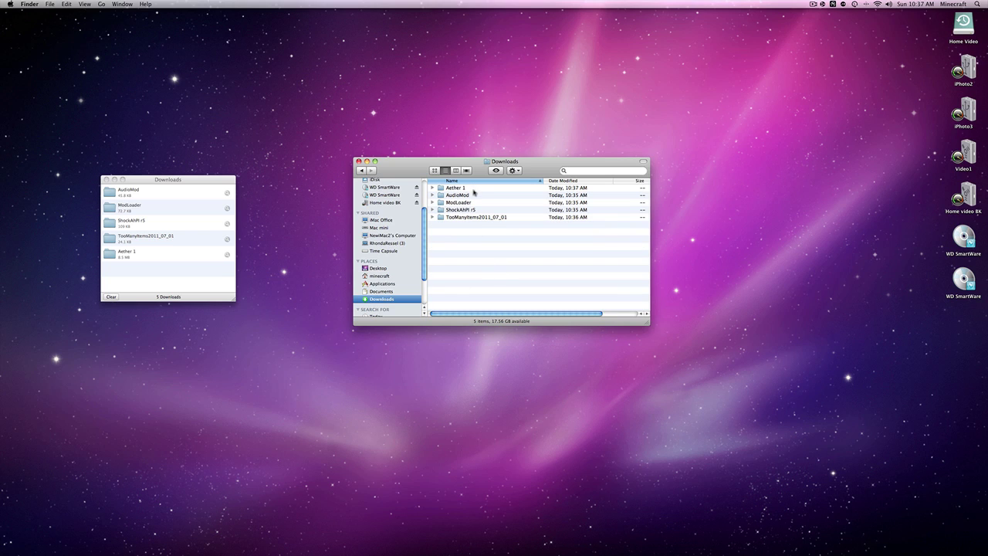
{"action": "left_click", "coordinate": [477, 190]}
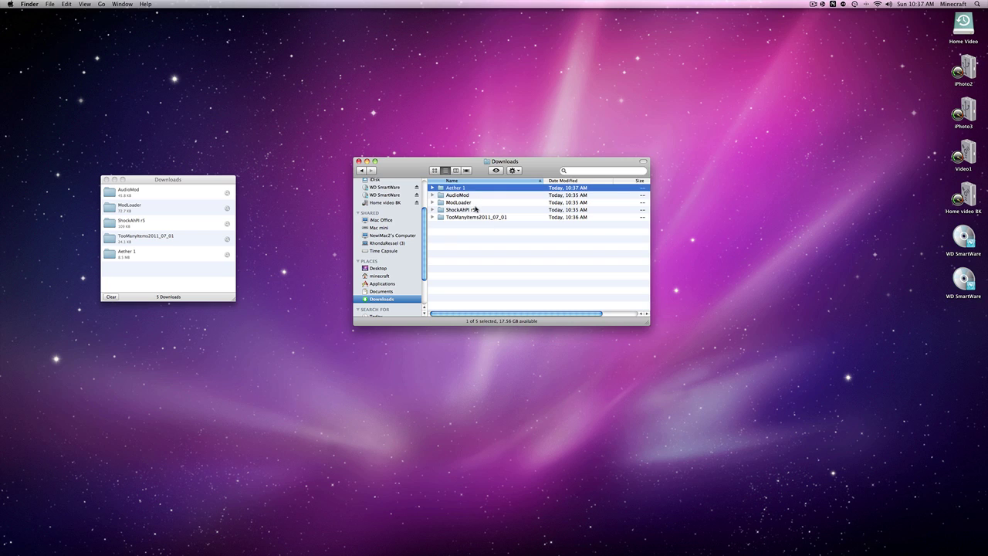
{"action": "left_click", "coordinate": [471, 217]}
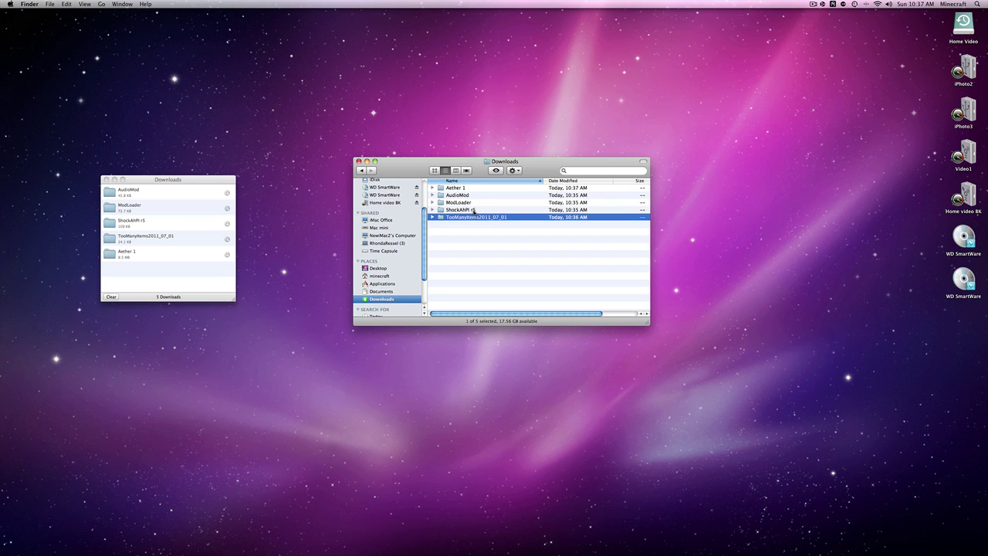
{"action": "left_click", "coordinate": [472, 187], "text": "shift"}
{"action": "left_click_drag", "start_coordinate": [472, 187], "coordinate": [256, 81]}
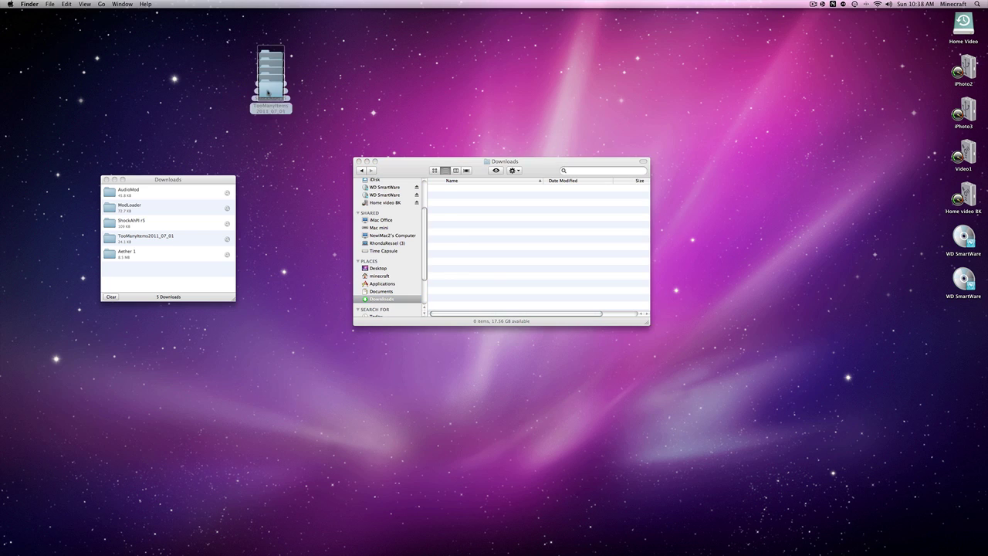
- Clean up the desktop icons and place the TooManyItems2011_07_01 folder below the ModLoader folder
{"action": "right_click", "coordinate": [224, 101]}
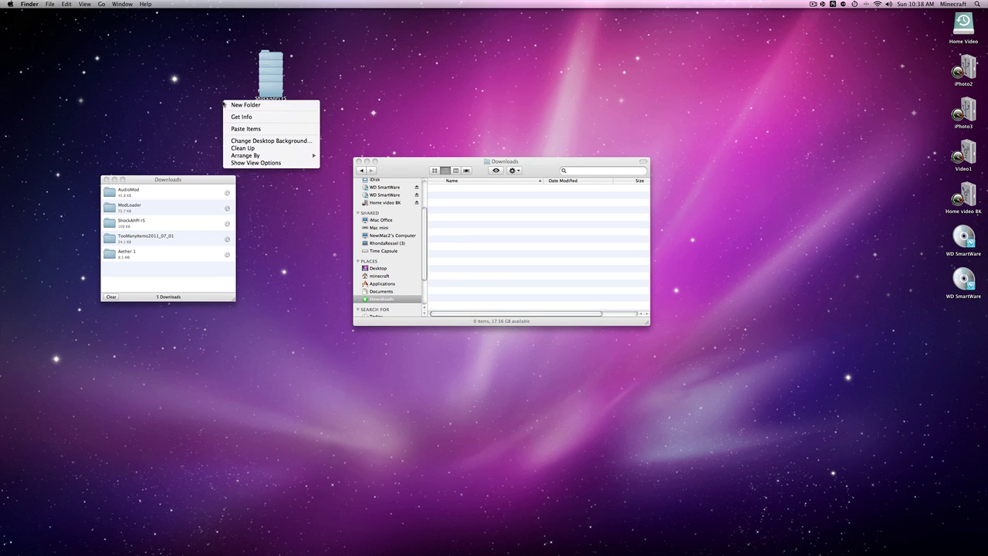
{"action": "left_click", "coordinate": [252, 148]}
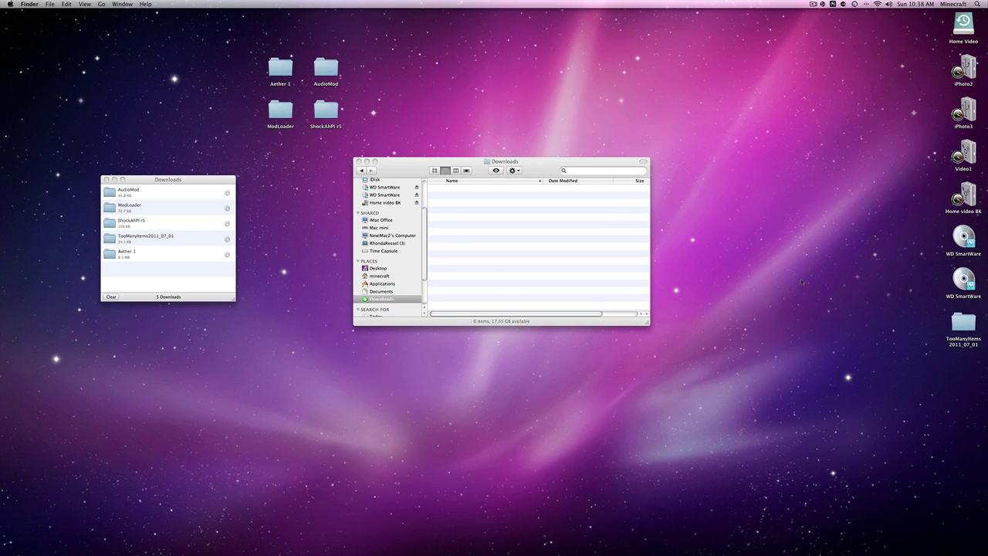
{"action": "left_click_drag", "start_coordinate": [963, 325], "coordinate": [283, 166]}
{"action": "left_click", "coordinate": [347, 181]}
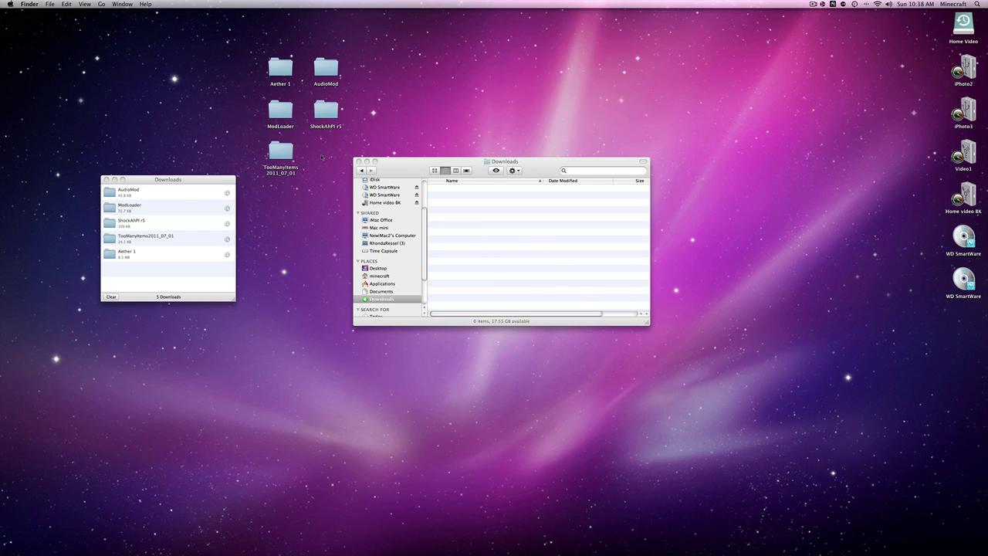
- Return to the minecraft home folder, enlarge its Finder window and reposition it below the mod folders
{"action": "left_click", "coordinate": [405, 170]}
{"action": "left_click", "coordinate": [361, 169]}
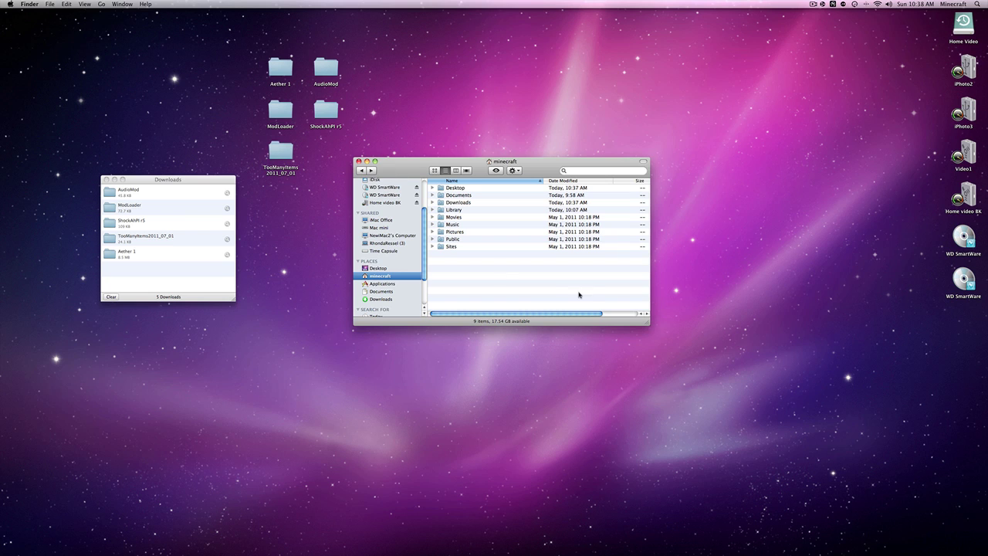
{"action": "left_click_drag", "start_coordinate": [650, 324], "coordinate": [751, 378]}
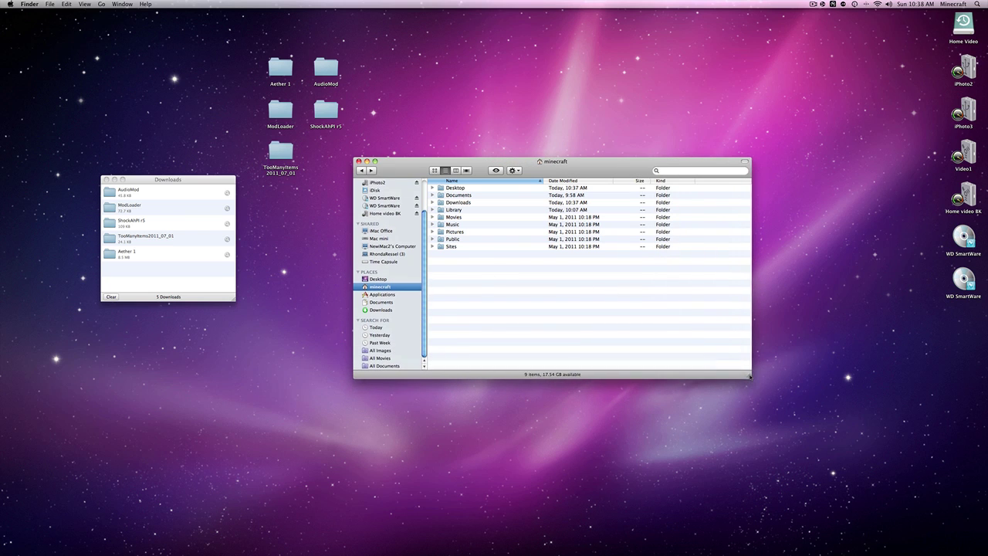
{"action": "left_click_drag", "start_coordinate": [550, 166], "coordinate": [522, 151]}
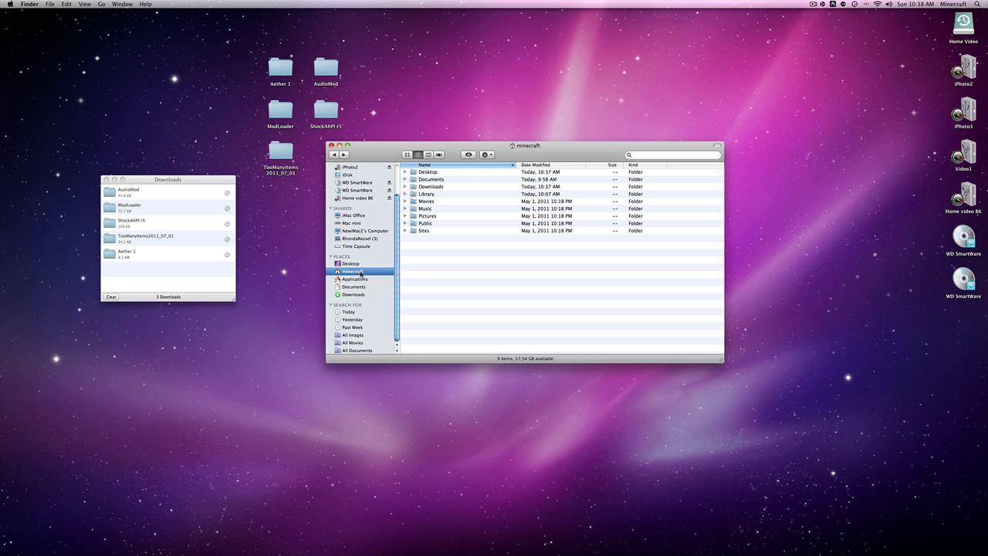
- Open the bin folder of the minecraft folder within the home folder's Library, under Application Support
{"action": "double_click", "coordinate": [433, 193]}
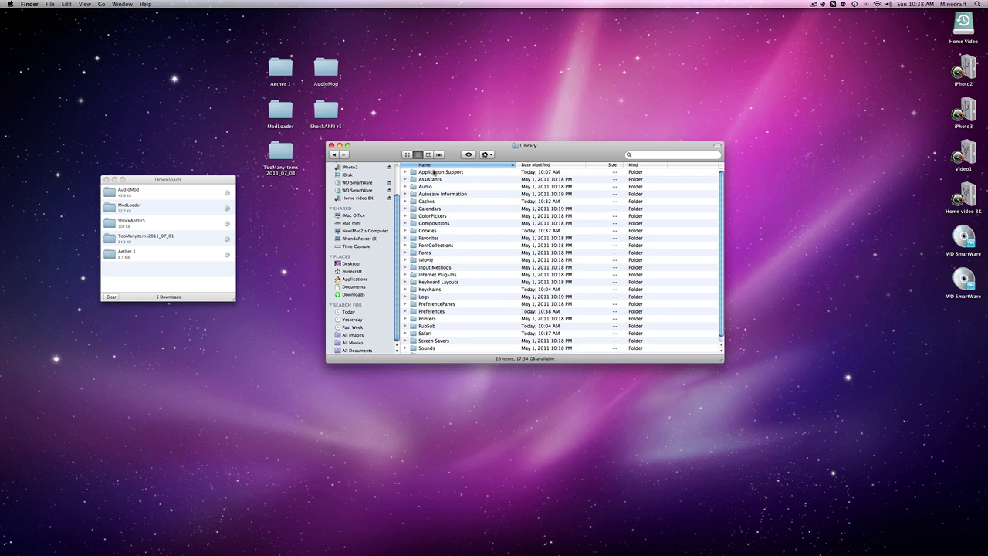
{"action": "left_click", "coordinate": [436, 172]}
{"action": "double_click", "coordinate": [436, 172]}
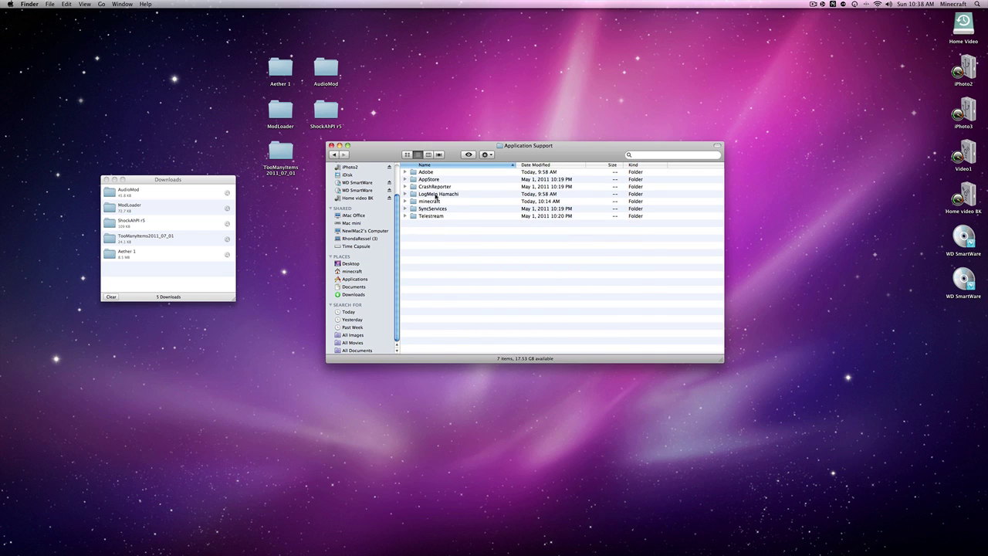
{"action": "double_click", "coordinate": [440, 202]}
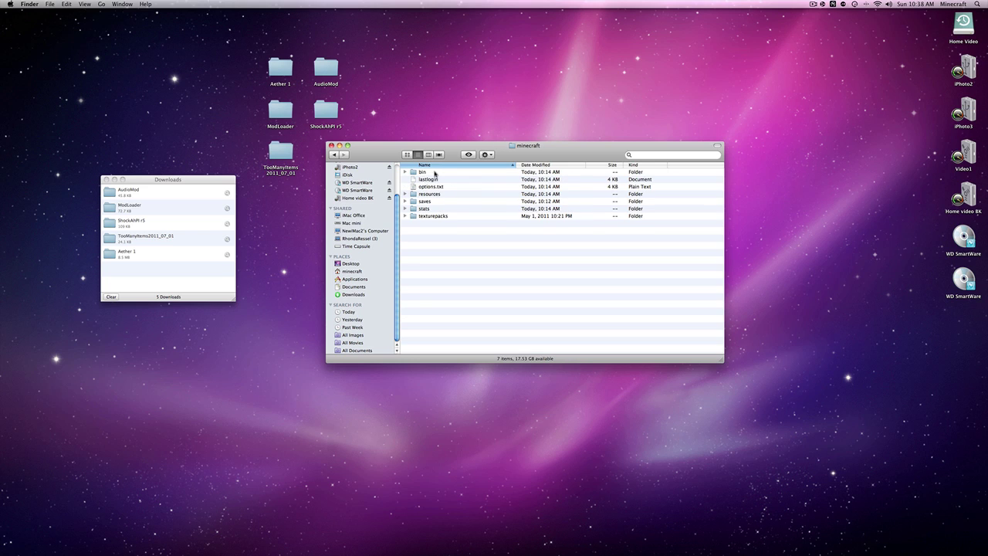
{"action": "double_click", "coordinate": [441, 172]}
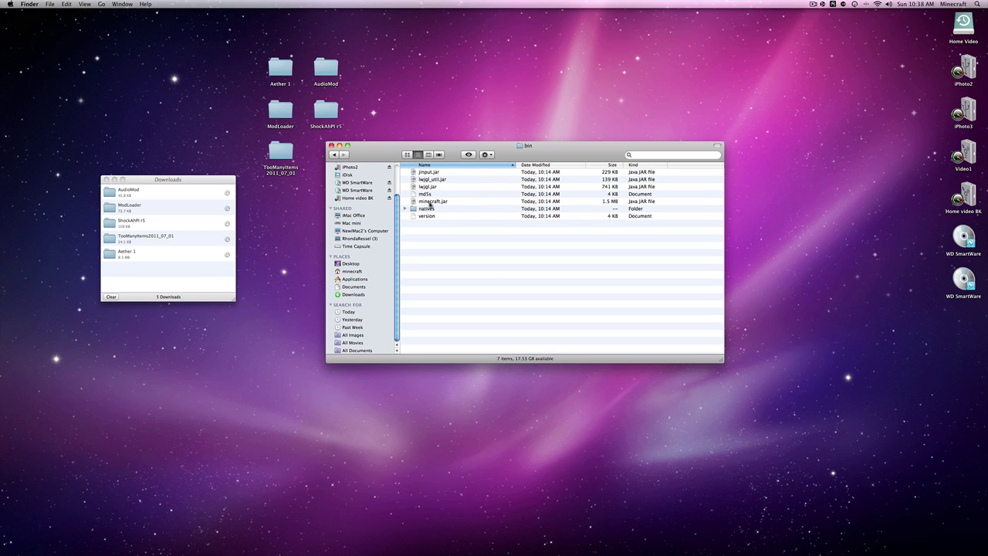
- Compress minecraft.jar into a ZIP archive and extract that archive into a folder inside bin
{"action": "right_click", "coordinate": [429, 202]}
{"action": "mouse_move", "coordinate": [464, 213]}
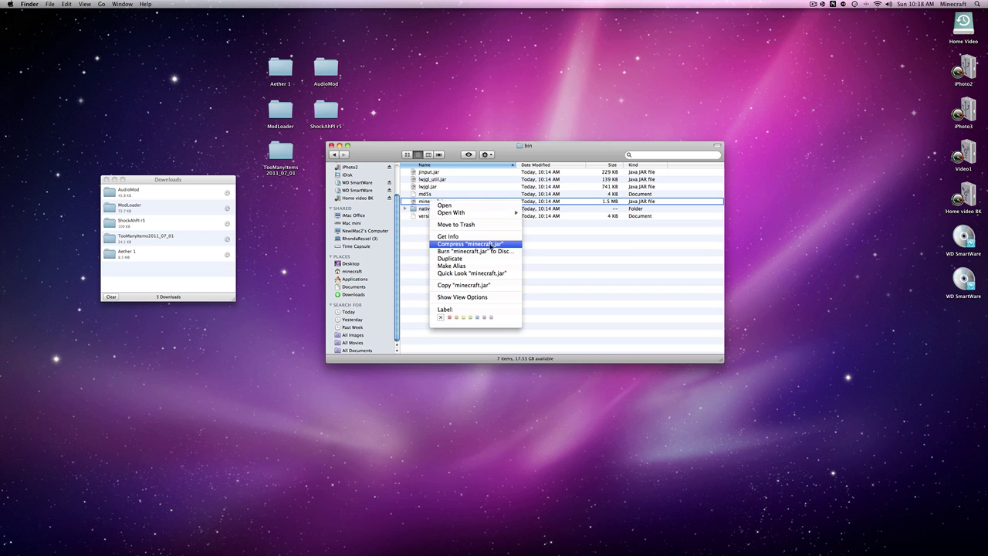
{"action": "left_click", "coordinate": [489, 243]}
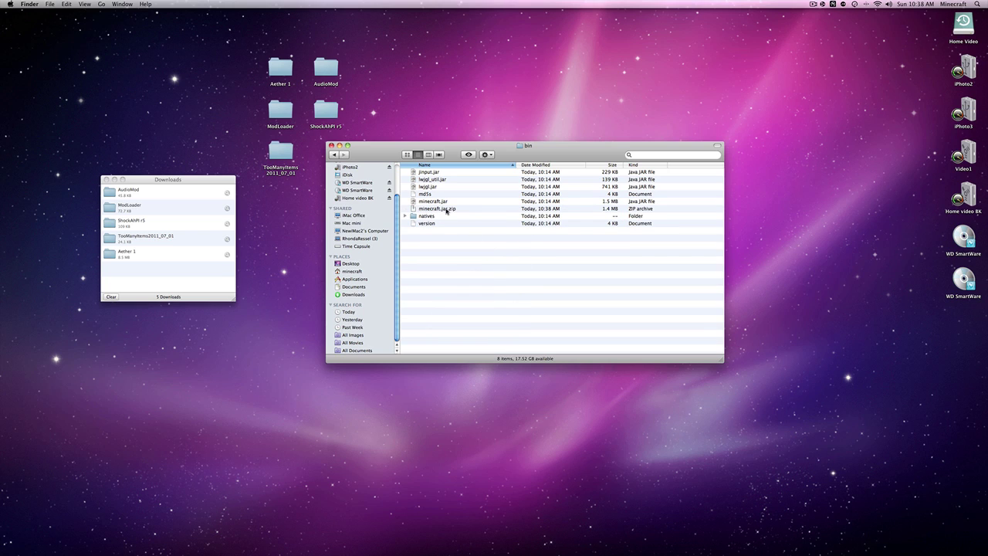
{"action": "double_click", "coordinate": [446, 211]}
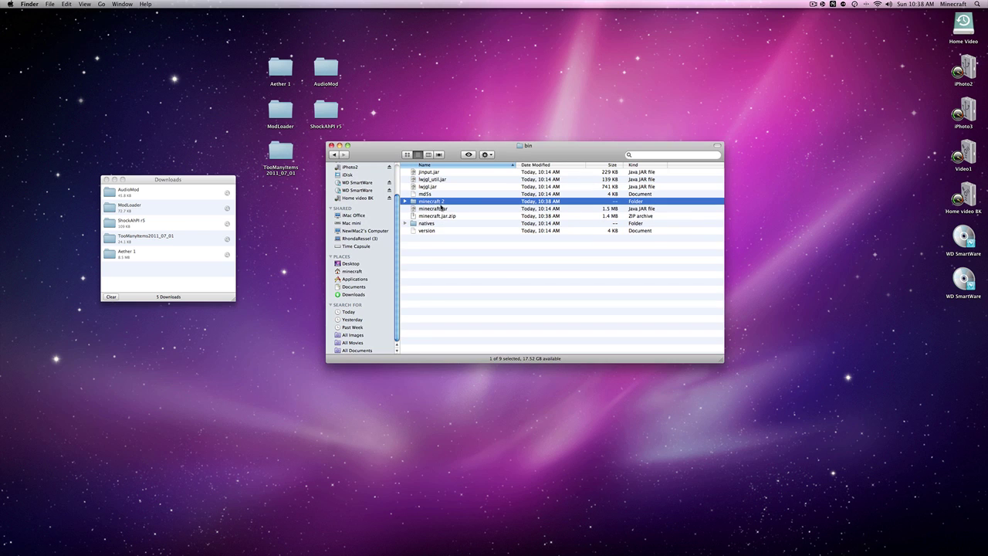
- Move minecraft.jar.zip and the original minecraft.jar file to the Trash, keeping the extracted minecraft 2 folder
{"action": "left_click", "coordinate": [437, 217]}
{"action": "left_click", "coordinate": [439, 202]}
{"action": "left_click", "coordinate": [438, 209]}
{"action": "right_click", "coordinate": [437, 217]}
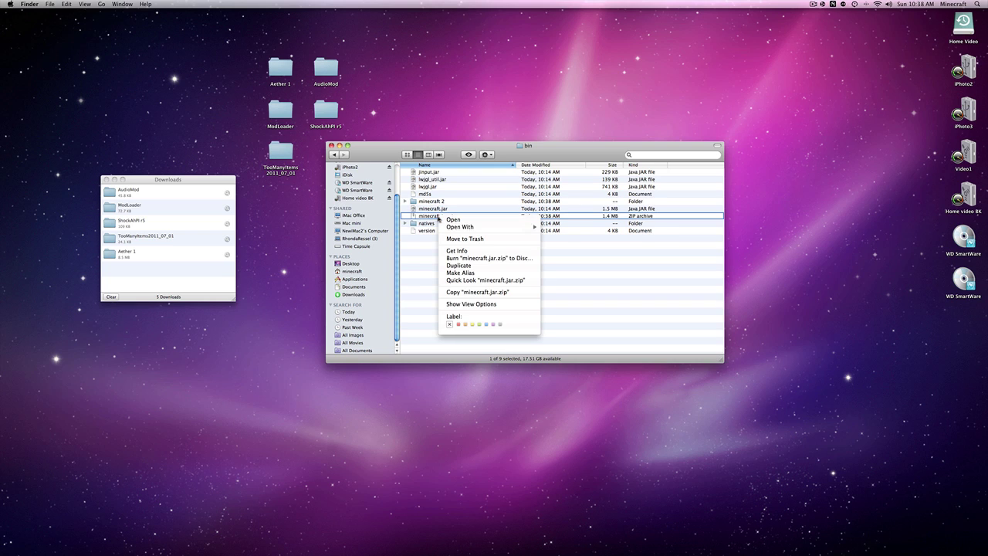
{"action": "left_click", "coordinate": [452, 238]}
{"action": "left_click", "coordinate": [441, 209]}
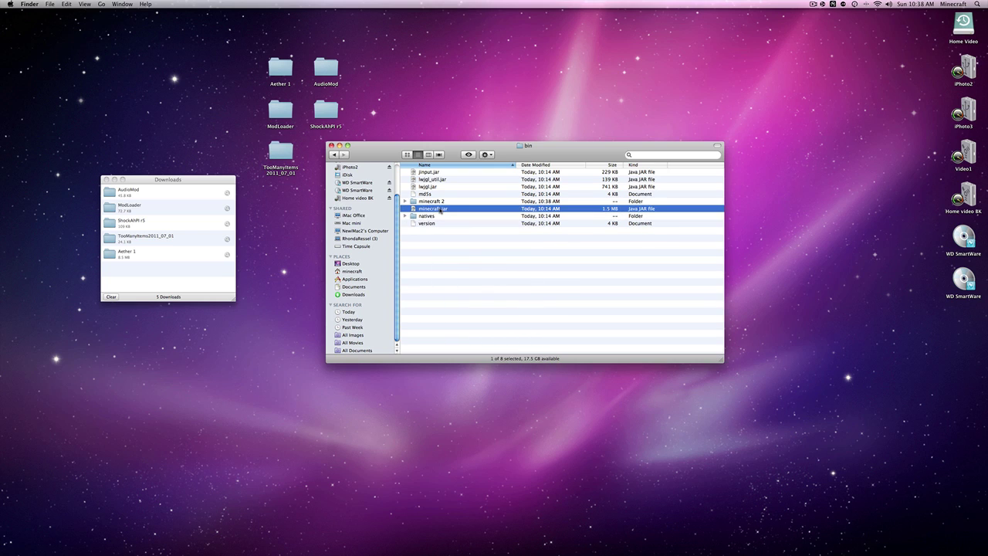
{"action": "right_click", "coordinate": [442, 209]}
{"action": "left_click", "coordinate": [444, 208]}
{"action": "key", "text": "super+BackSpace"}
- Rename the extracted minecraft 2 folder as minecraft.jar
{"action": "left_click", "coordinate": [444, 202]}
{"action": "left_click", "coordinate": [442, 202]}
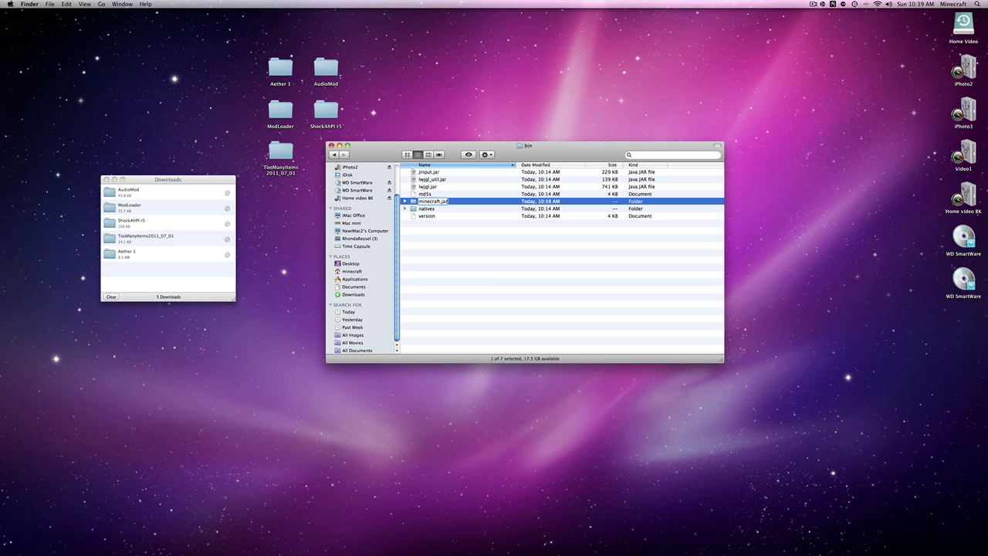
{"action": "type", "text": "minecraft.jar"}
{"action": "key", "text": "Return"}
{"action": "left_click", "coordinate": [550, 181]}
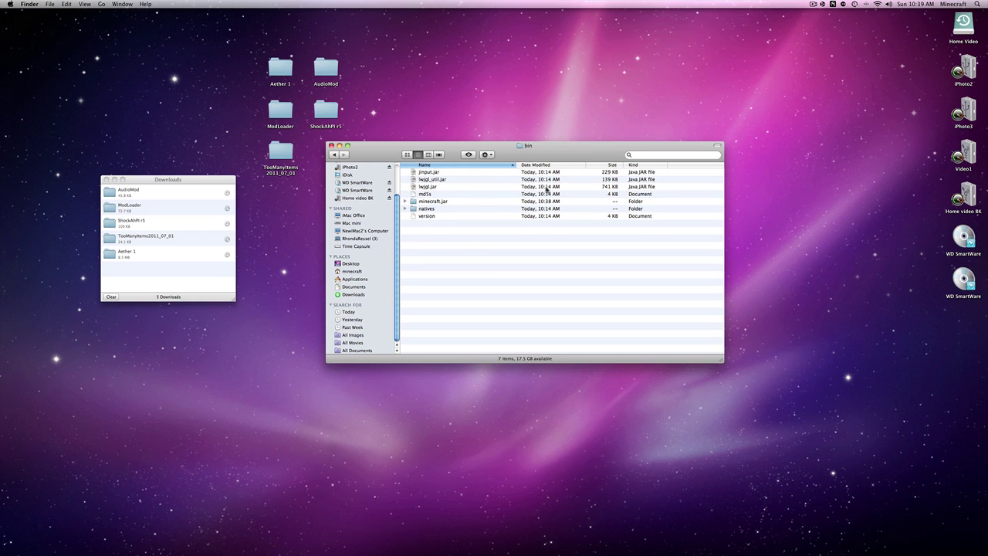
- Open the new minecraft.jar folder and look through its class files and subfolders
{"action": "double_click", "coordinate": [438, 202]}
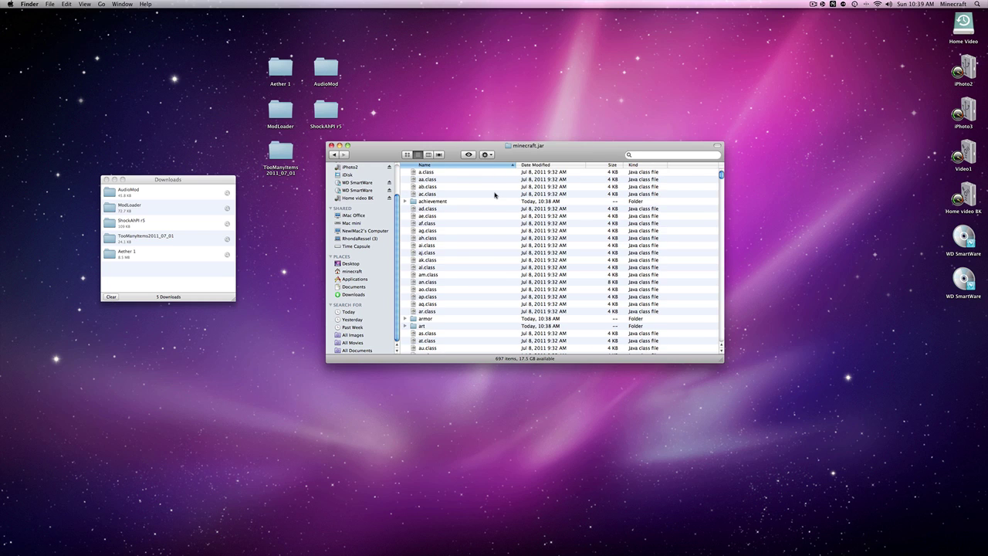
{"action": "scroll", "coordinate": [495, 196], "scroll_direction": "down", "scroll_amount": 5}
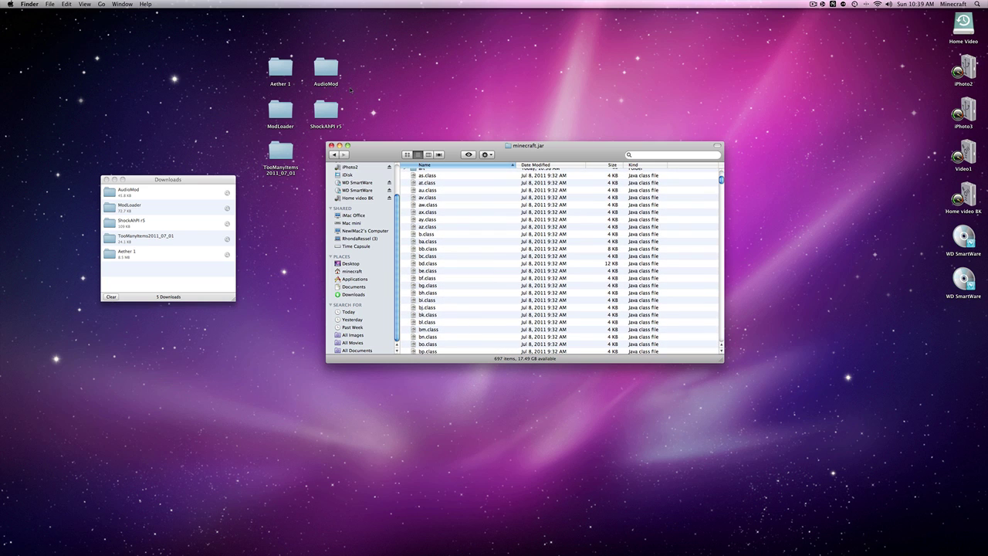
{"action": "scroll", "coordinate": [498, 239], "scroll_direction": "down", "scroll_amount": 15}
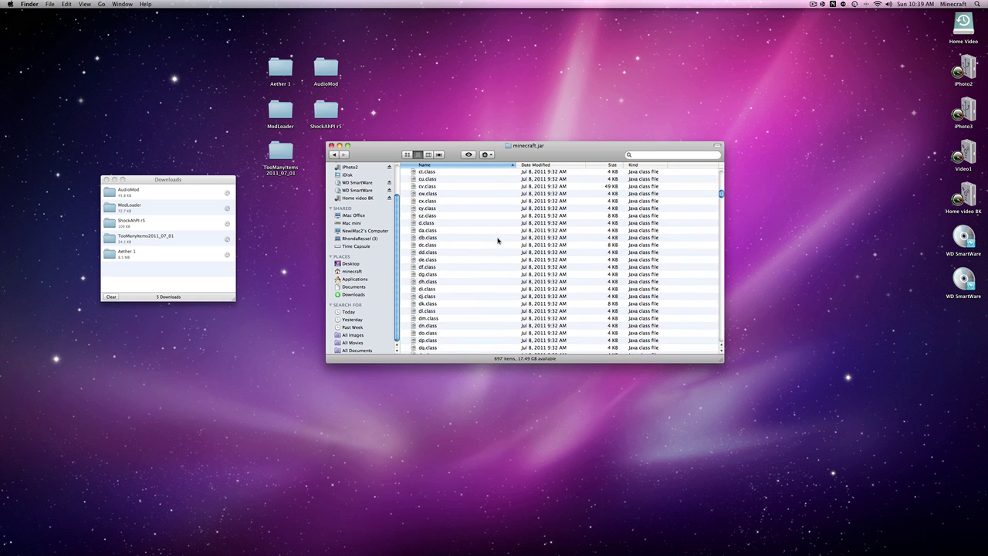
{"action": "scroll", "coordinate": [498, 241], "scroll_direction": "down", "scroll_amount": 20}
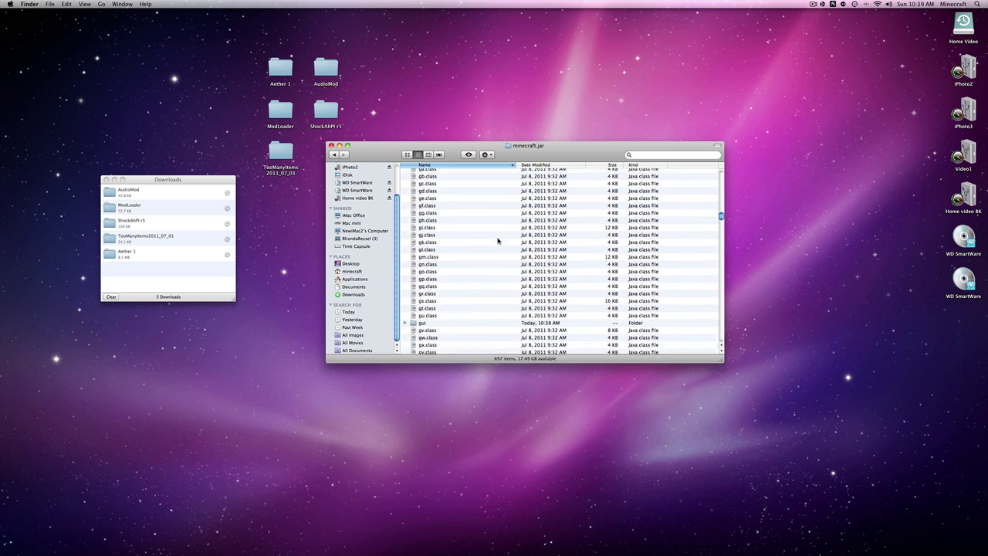
{"action": "scroll", "coordinate": [498, 241], "scroll_direction": "down", "scroll_amount": 20}
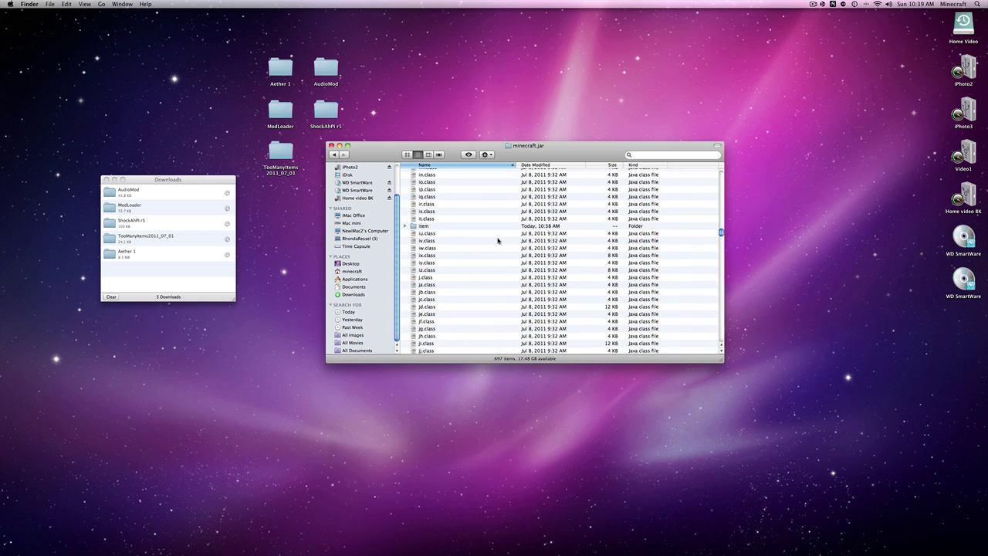
{"action": "scroll", "coordinate": [498, 241], "scroll_direction": "down", "scroll_amount": 10}
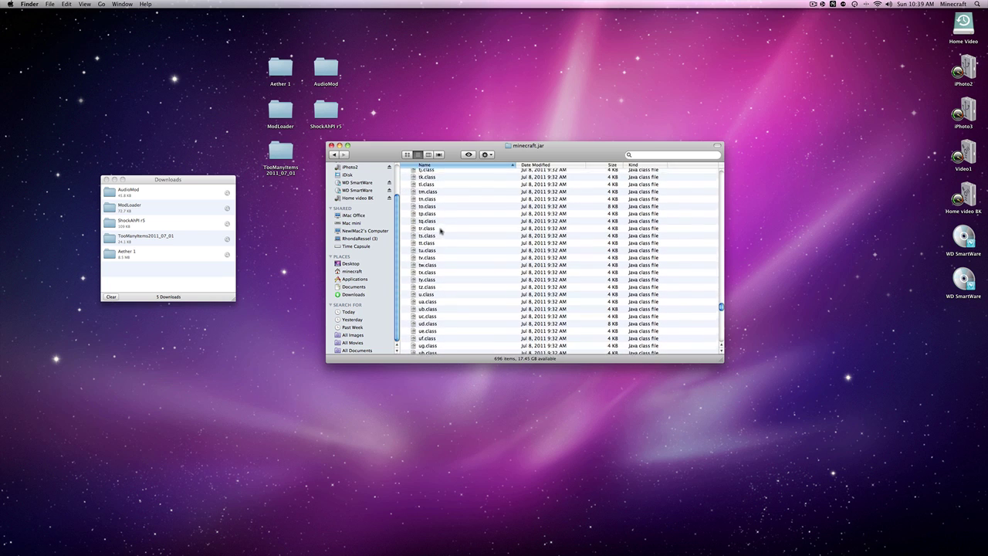
{"action": "scroll", "coordinate": [440, 230], "scroll_direction": "down", "scroll_amount": 14}
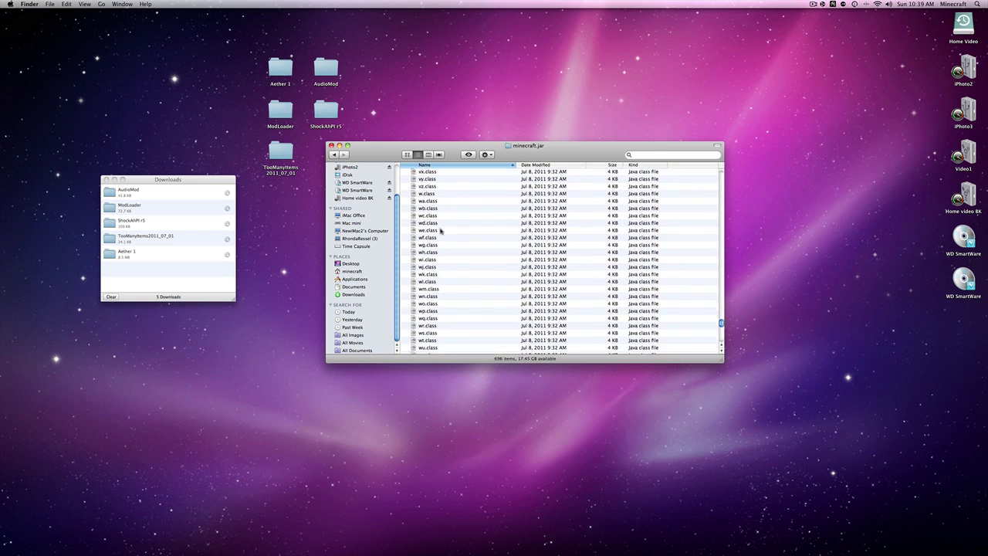
- Locate the paulscode folder in minecraft.jar and open its sound folder's codecs subfolder
{"action": "scroll", "coordinate": [441, 229], "scroll_direction": "up", "scroll_amount": 15}
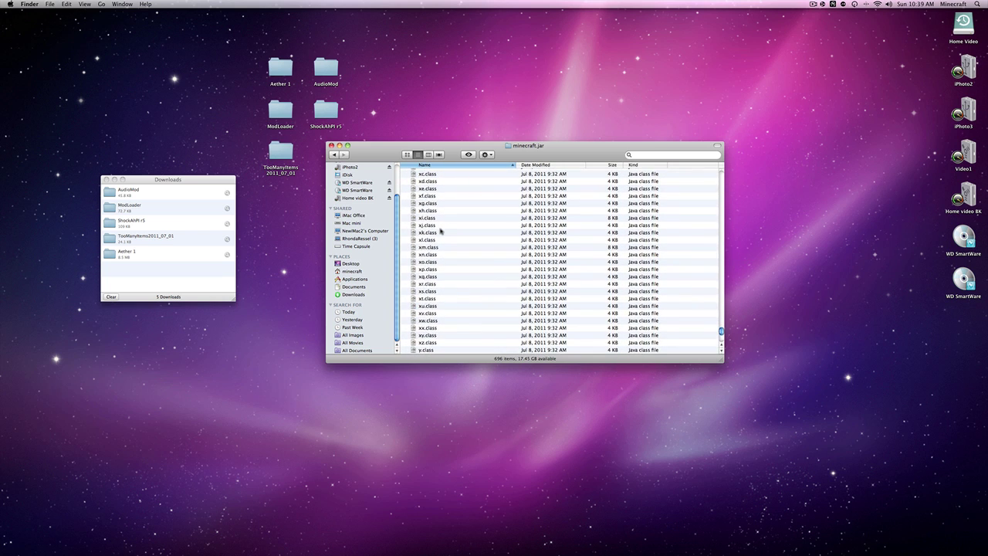
{"action": "scroll", "coordinate": [440, 227], "scroll_direction": "up", "scroll_amount": 20}
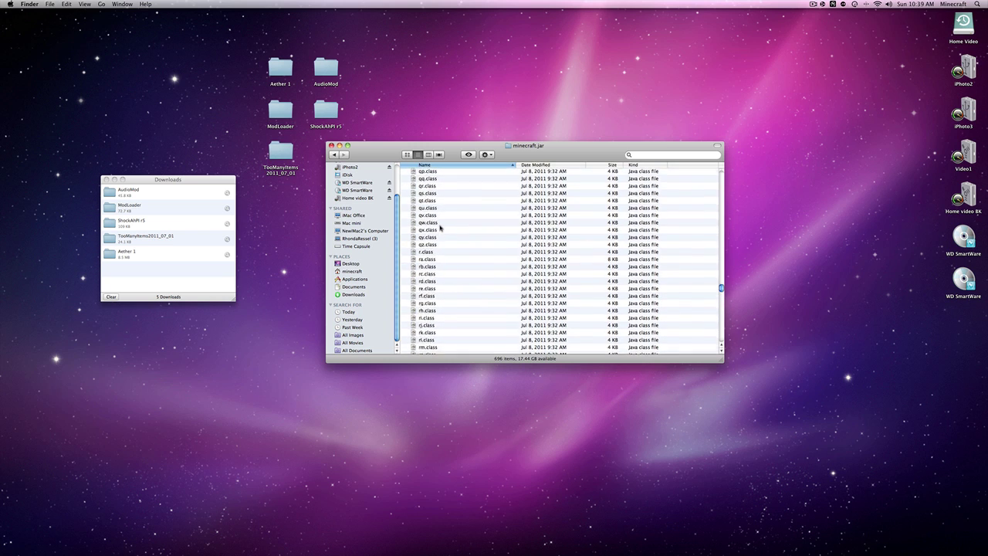
{"action": "scroll", "coordinate": [441, 227], "scroll_direction": "up", "scroll_amount": 5}
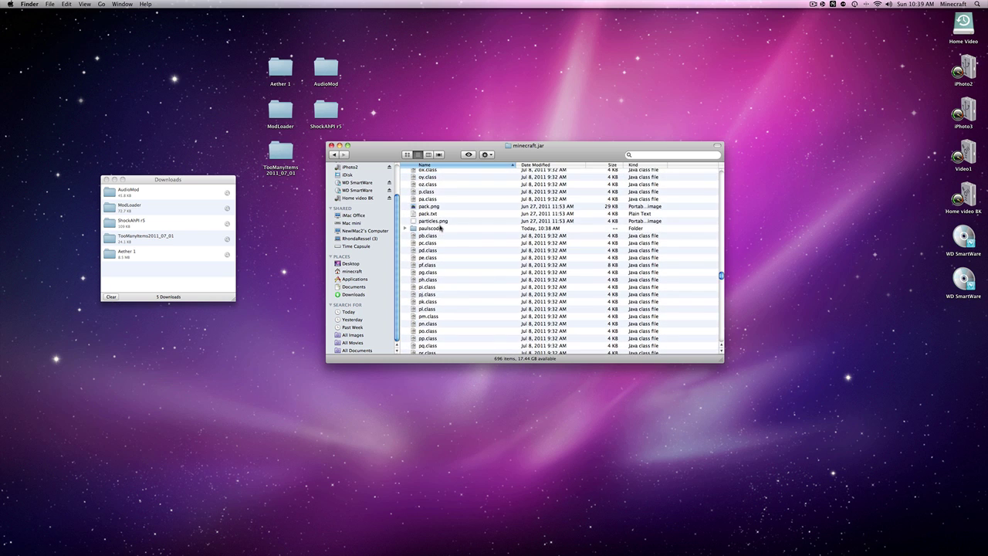
{"action": "double_click", "coordinate": [441, 226]}
{"action": "double_click", "coordinate": [425, 172]}
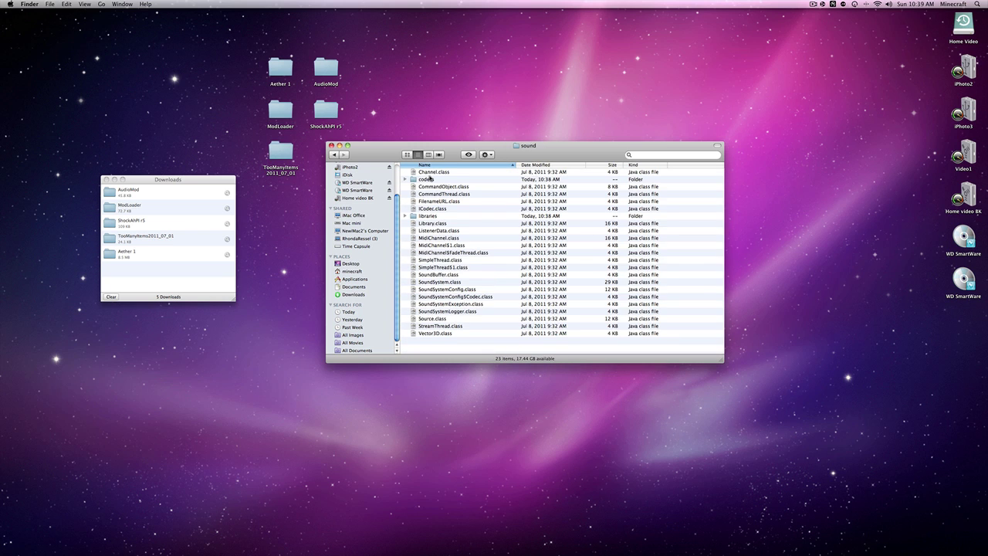
{"action": "double_click", "coordinate": [429, 178]}
- Open the AudioMod folder from the desktop in its own window and place it over the lower part of the codecs window
{"action": "double_click", "coordinate": [322, 68]}
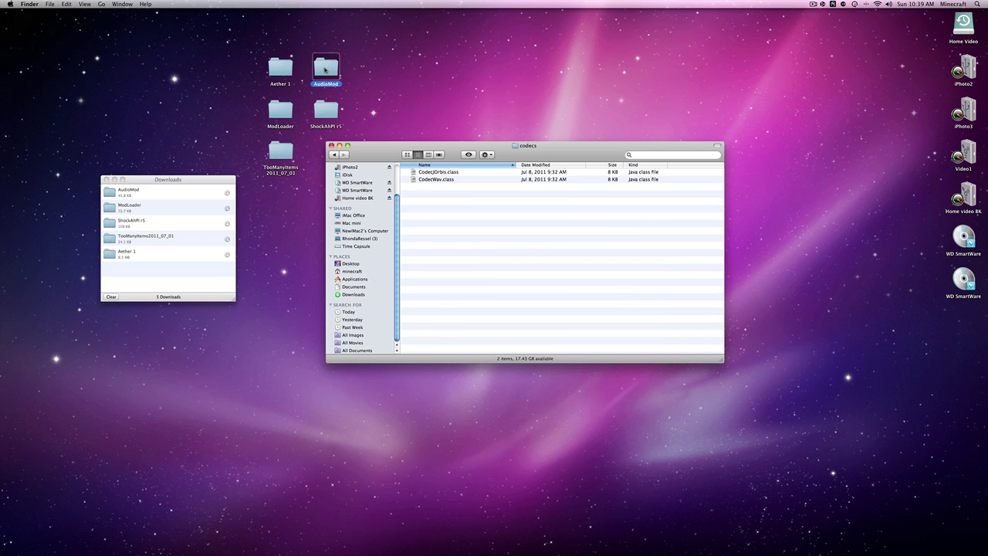
{"action": "left_click_drag", "start_coordinate": [410, 255], "coordinate": [406, 314]}
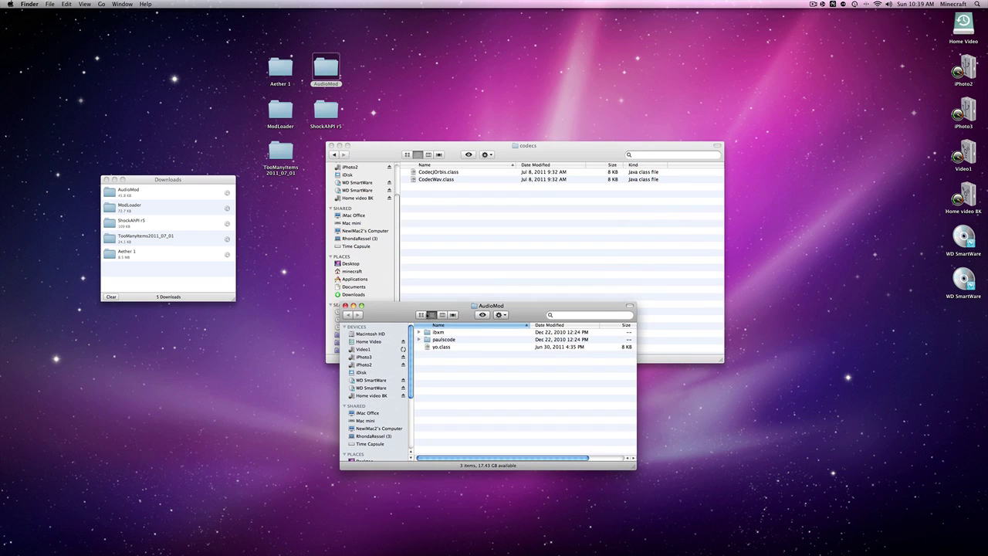
- Copy CodecIBXM.class from AudioMod's paulscode/sound/codecs folder into the matching codecs folder of minecraft.jar
{"action": "double_click", "coordinate": [446, 340]}
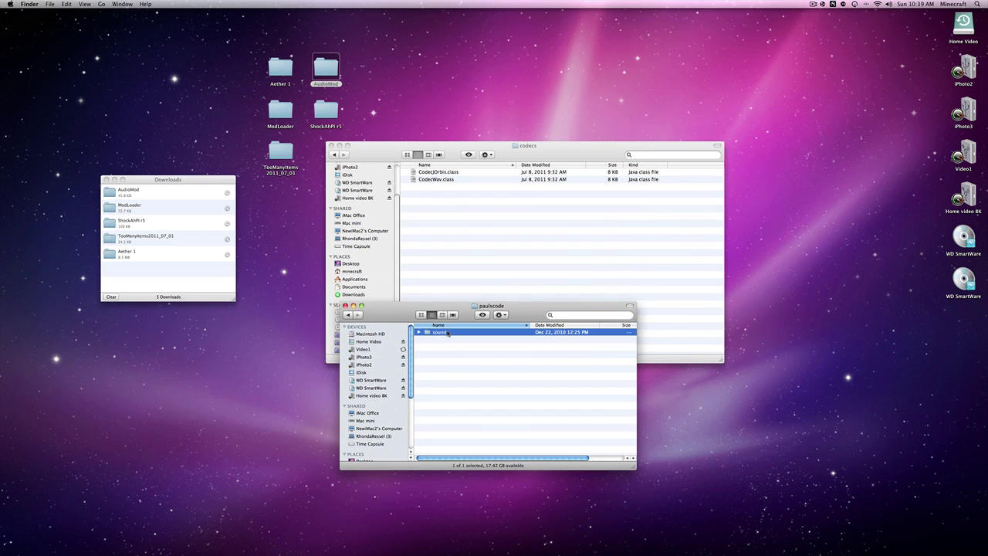
{"action": "double_click", "coordinate": [445, 332]}
{"action": "double_click", "coordinate": [444, 333]}
{"action": "left_click", "coordinate": [446, 335]}
{"action": "left_click", "coordinate": [469, 235]}
{"action": "key", "text": "super+v"}
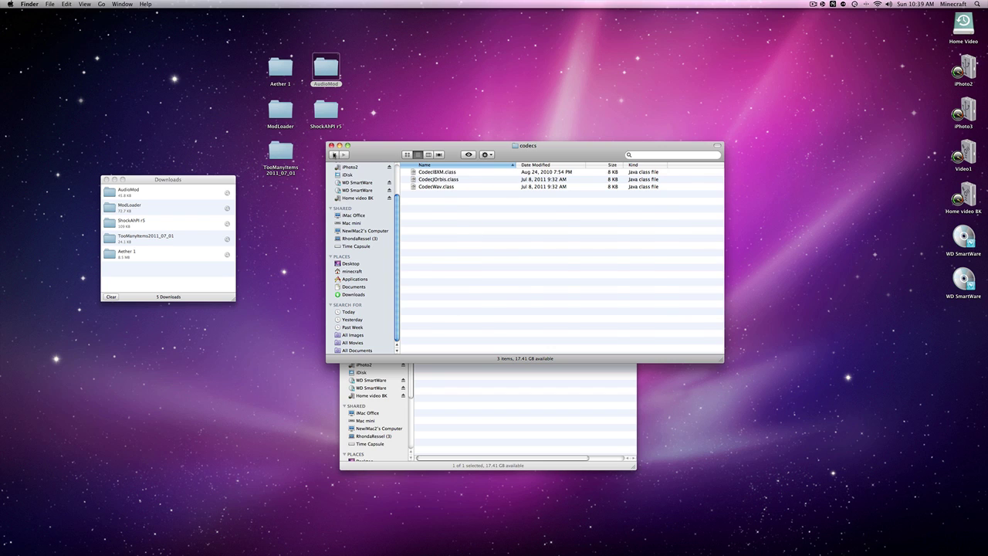
- Go back to the top level of minecraft.jar in one window and of AudioMod in the other
{"action": "left_click", "coordinate": [333, 154]}
{"action": "left_click", "coordinate": [333, 154]}
{"action": "left_click", "coordinate": [333, 154]}
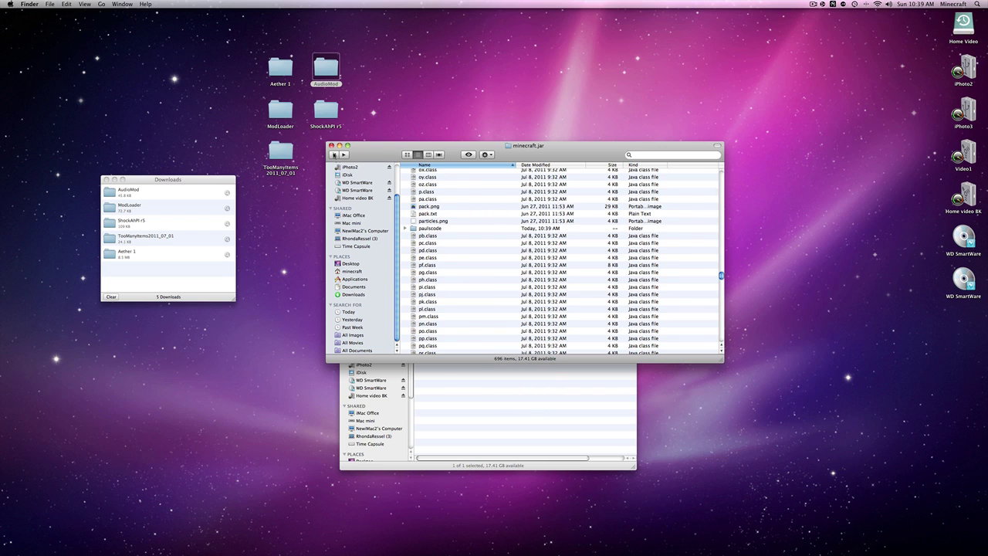
{"action": "left_click", "coordinate": [454, 389]}
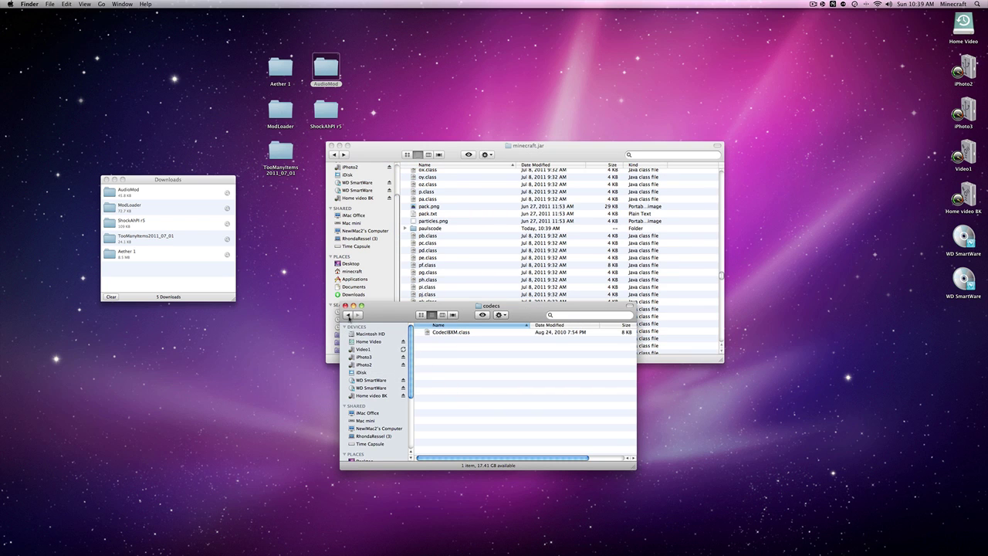
{"action": "left_click", "coordinate": [348, 316]}
{"action": "left_click", "coordinate": [348, 316]}
{"action": "left_click", "coordinate": [348, 315]}
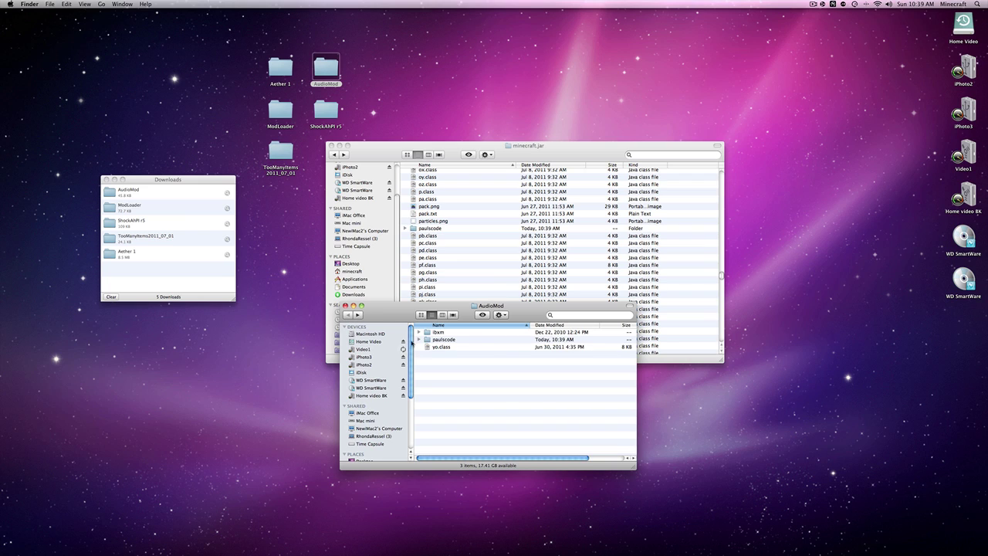
- Copy the ibxm folder and yo.class from AudioMod into minecraft.jar, replacing the existing yo.class, and close the AudioMod window
{"action": "left_click", "coordinate": [440, 346]}
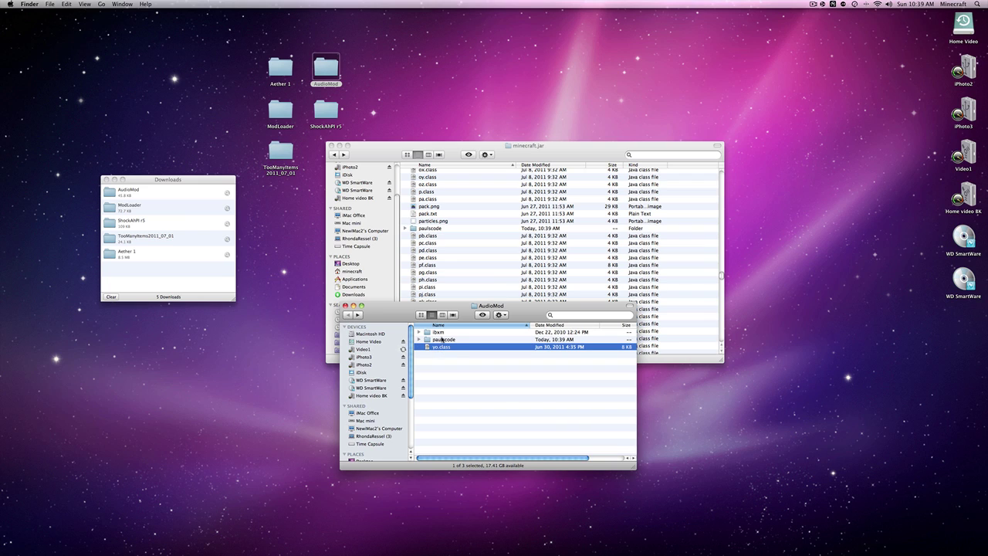
{"action": "left_click", "coordinate": [443, 333], "text": "super"}
{"action": "key", "text": "super+c"}
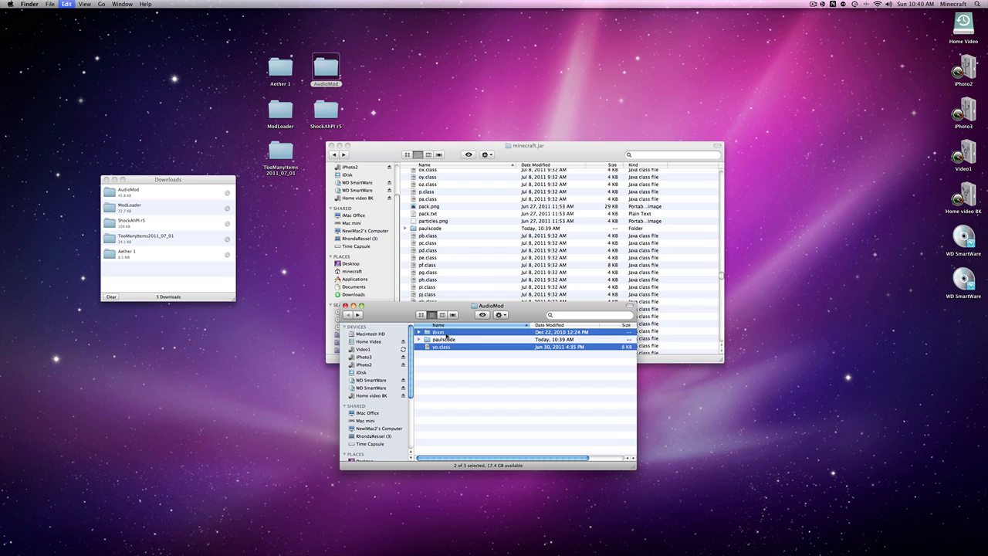
{"action": "left_click", "coordinate": [556, 155]}
{"action": "key", "text": "super+v"}
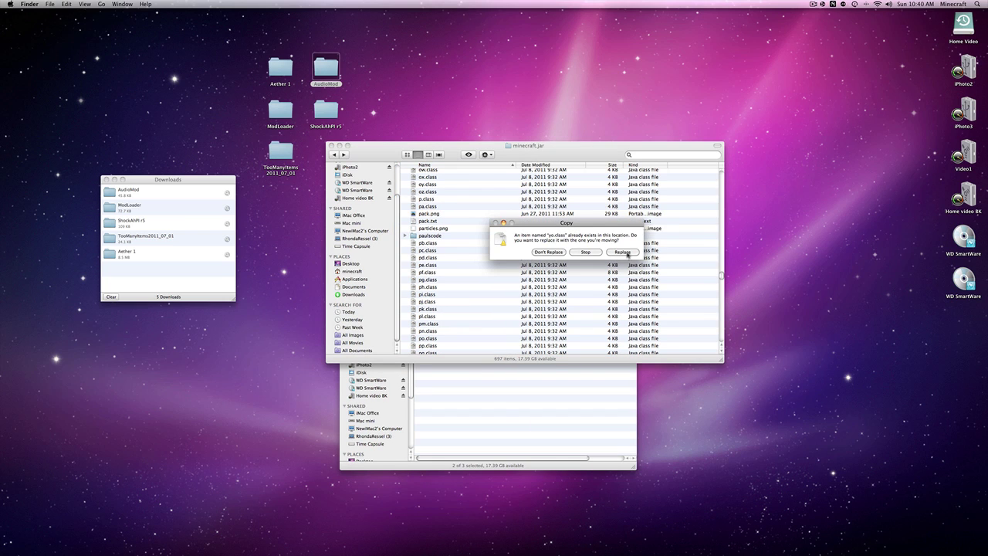
{"action": "left_click", "coordinate": [622, 252]}
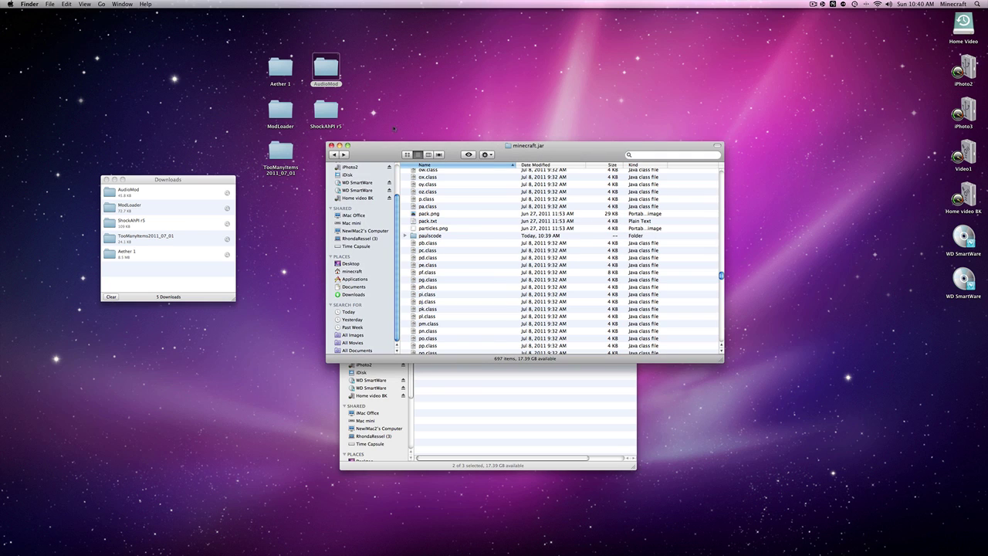
{"action": "left_click", "coordinate": [458, 392]}
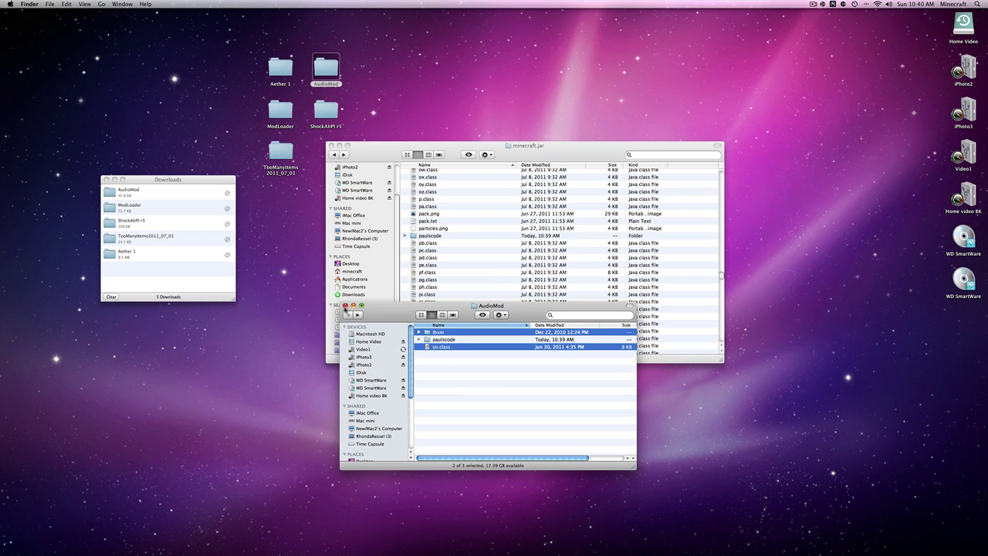
{"action": "left_click", "coordinate": [345, 305]}
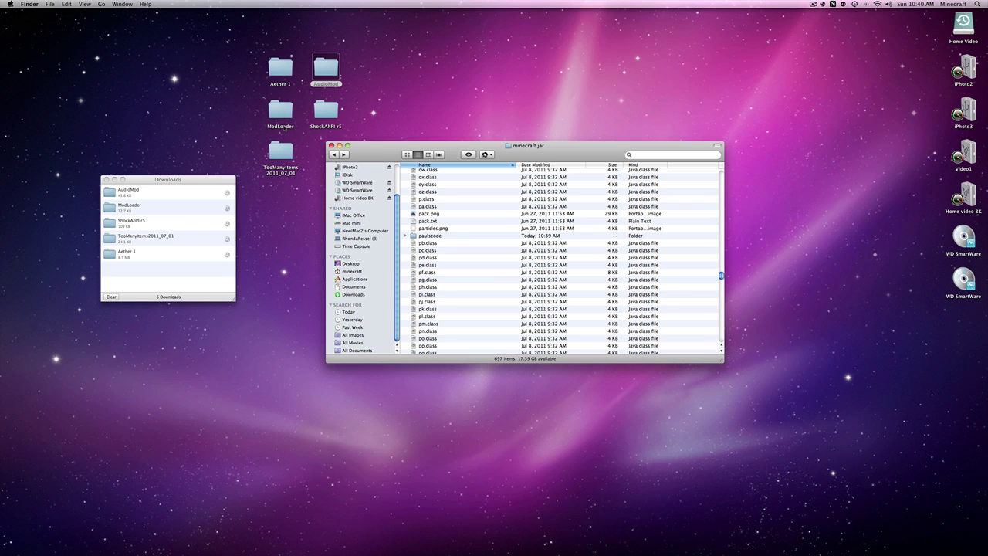
- Open the ModLoader folder from the desktop in its own window and place it below the minecraft.jar window
{"action": "left_click", "coordinate": [284, 124]}
{"action": "double_click", "coordinate": [284, 123]}
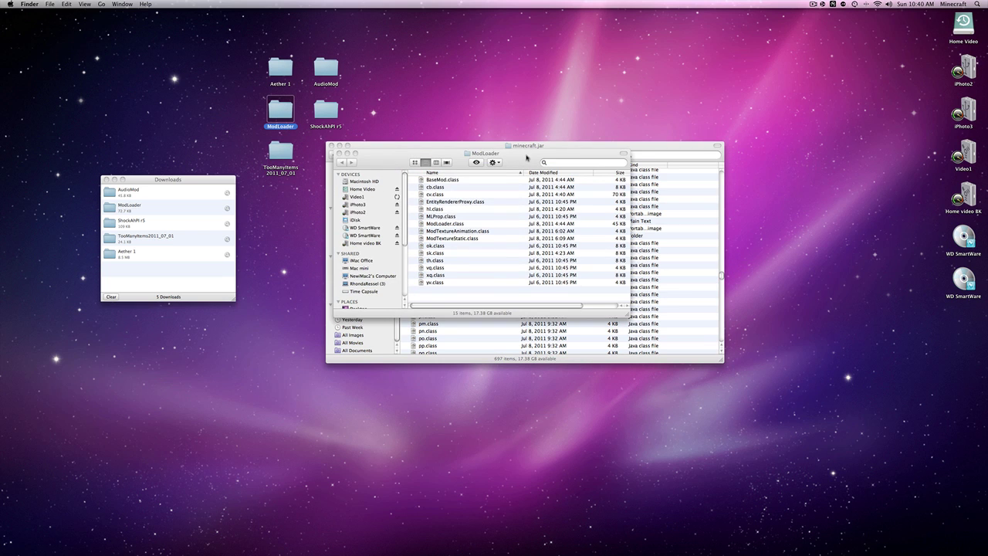
{"action": "left_click_drag", "start_coordinate": [525, 154], "coordinate": [510, 381]}
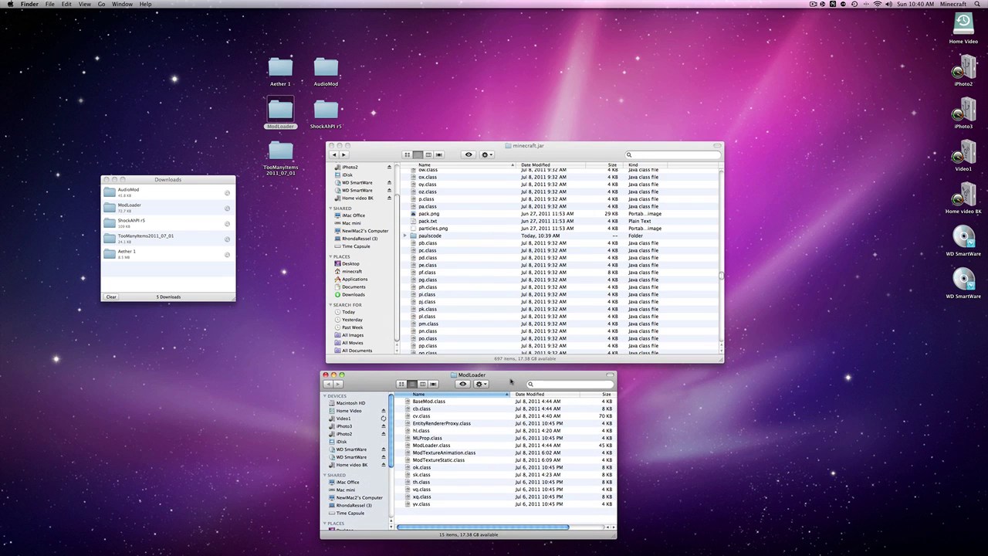
- Copy all ModLoader class files into minecraft.jar, replacing every duplicate, and close the ModLoader window
{"action": "left_click", "coordinate": [459, 402]}
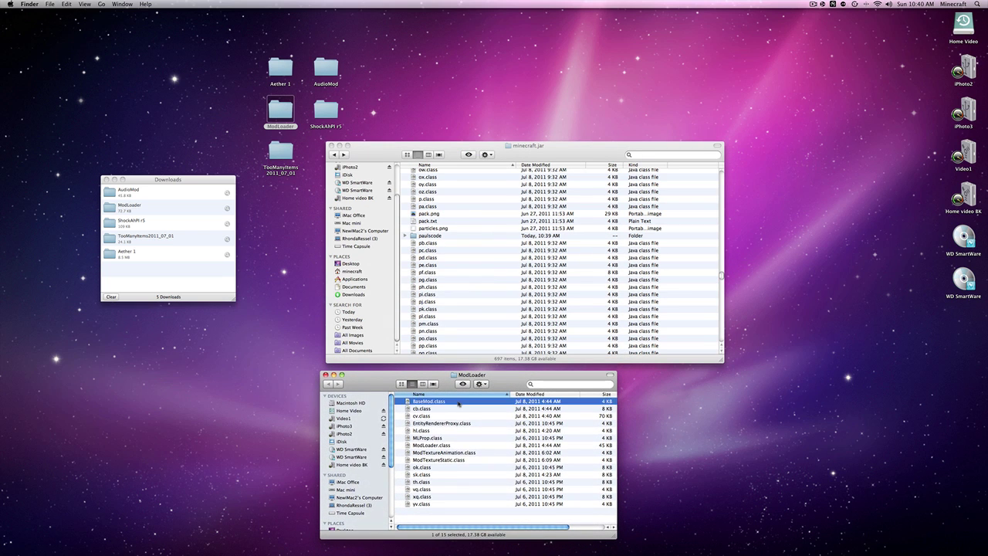
{"action": "left_click", "coordinate": [438, 504], "text": "shift"}
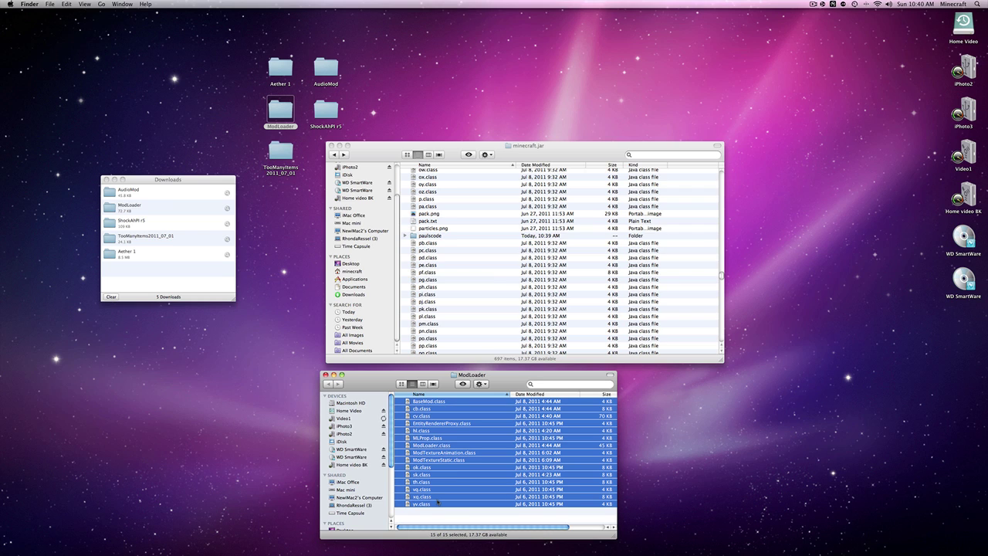
{"action": "left_click_drag", "start_coordinate": [477, 271], "coordinate": [507, 239]}
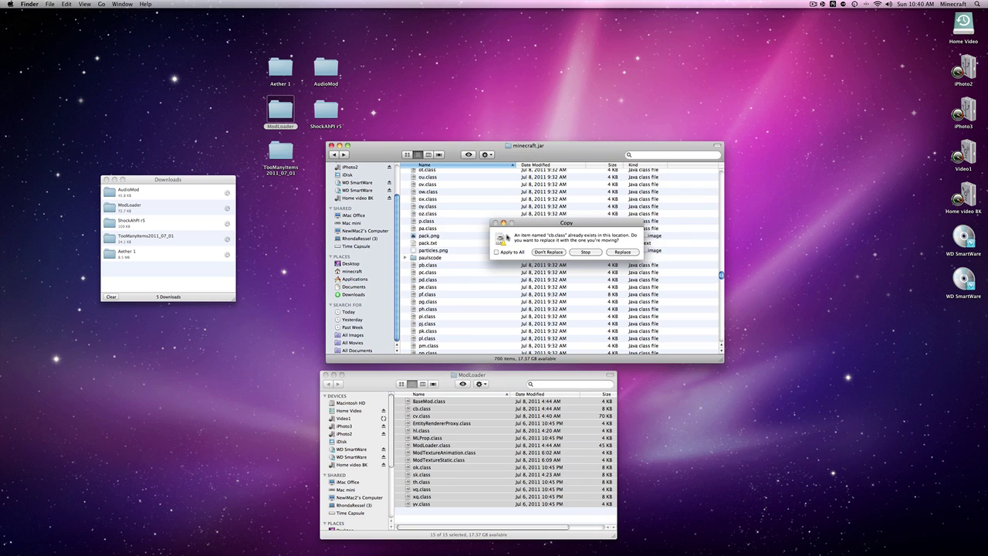
{"action": "left_click", "coordinate": [496, 252]}
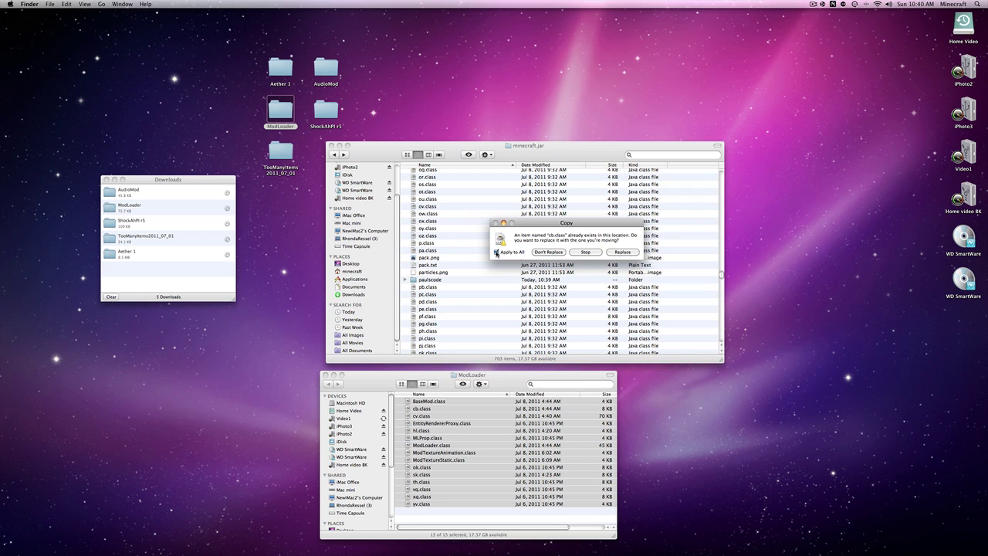
{"action": "left_click", "coordinate": [636, 251]}
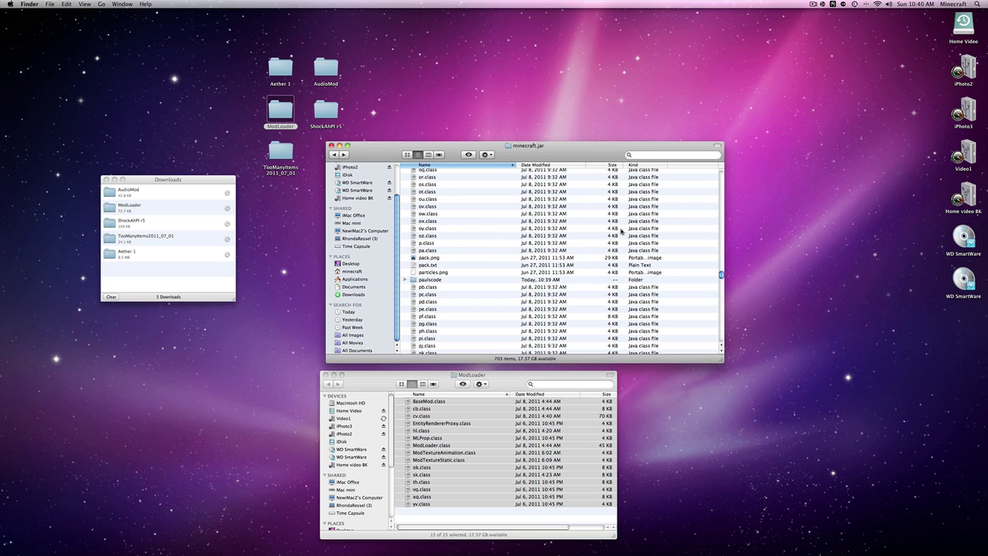
{"action": "left_click", "coordinate": [377, 375]}
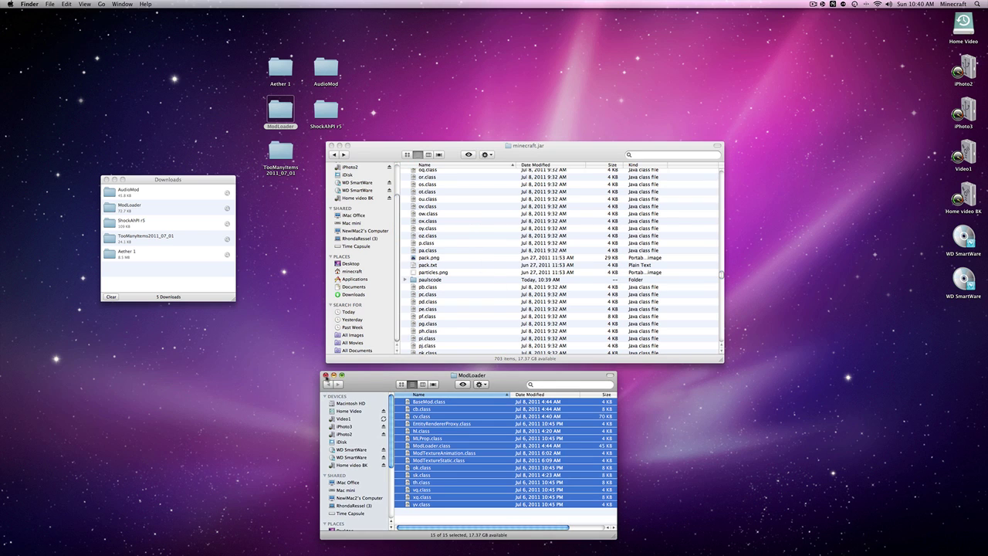
{"action": "left_click", "coordinate": [325, 374]}
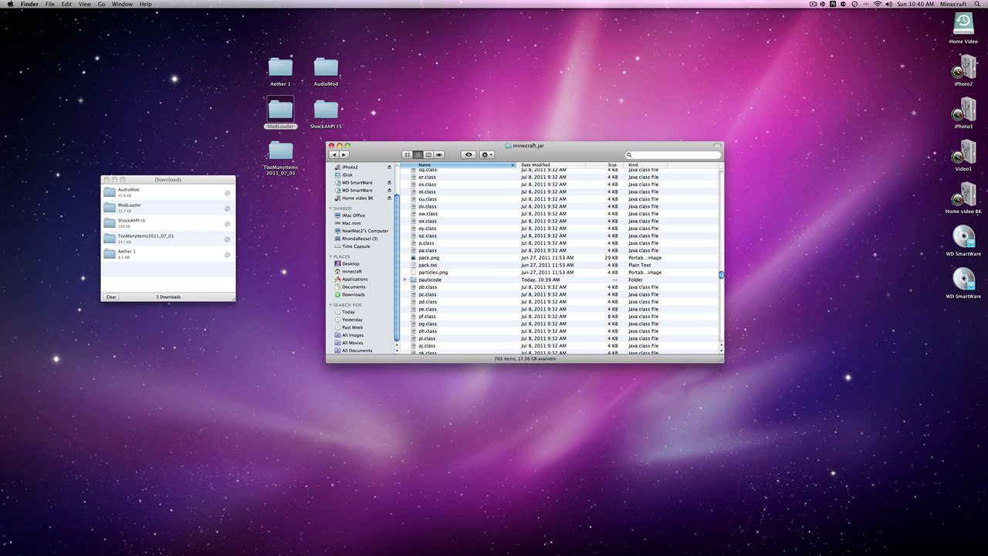
- Open the ShockAhPI r5 folder from the desktop, place its window over the lower part of minecraft.jar, and open its bin subfolder
{"action": "left_click", "coordinate": [325, 116]}
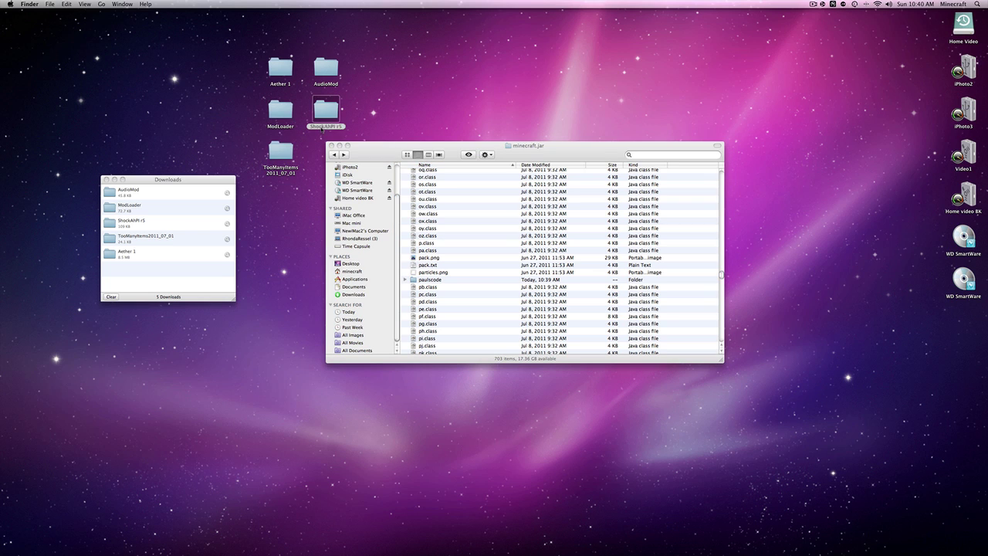
{"action": "double_click", "coordinate": [325, 116]}
{"action": "left_click_drag", "start_coordinate": [525, 162], "coordinate": [519, 275]}
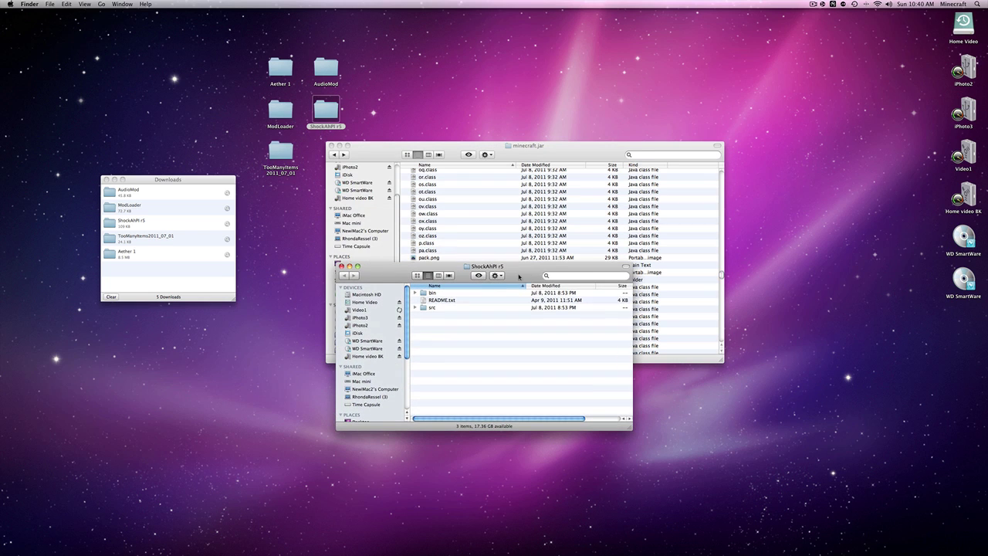
{"action": "double_click", "coordinate": [455, 293]}
{"action": "left_click", "coordinate": [345, 276]}
{"action": "double_click", "coordinate": [453, 293]}
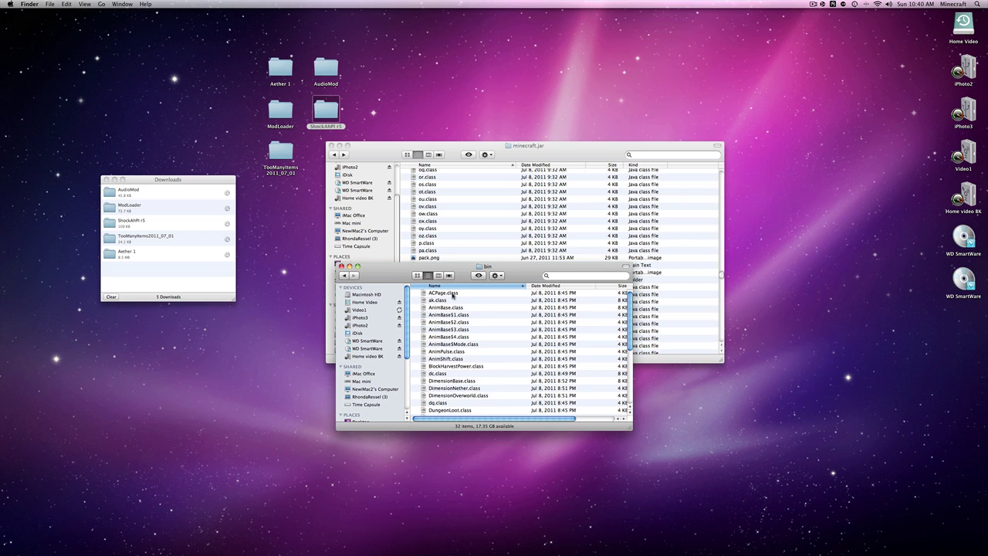
- Copy all class files from ShockAhPI r5's bin folder into minecraft.jar, replacing every duplicate
{"action": "left_click", "coordinate": [456, 294]}
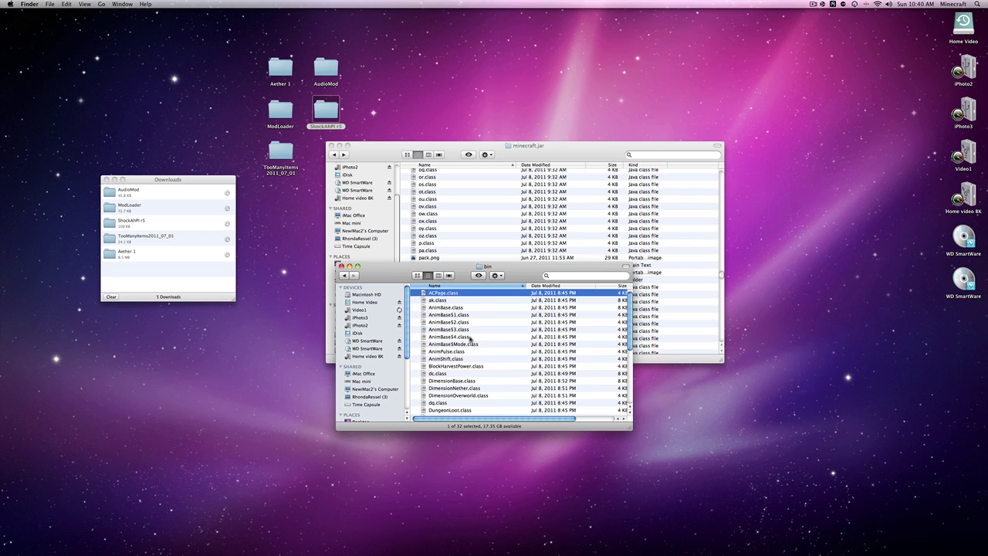
{"action": "scroll", "coordinate": [469, 340], "scroll_direction": "down", "scroll_amount": 5}
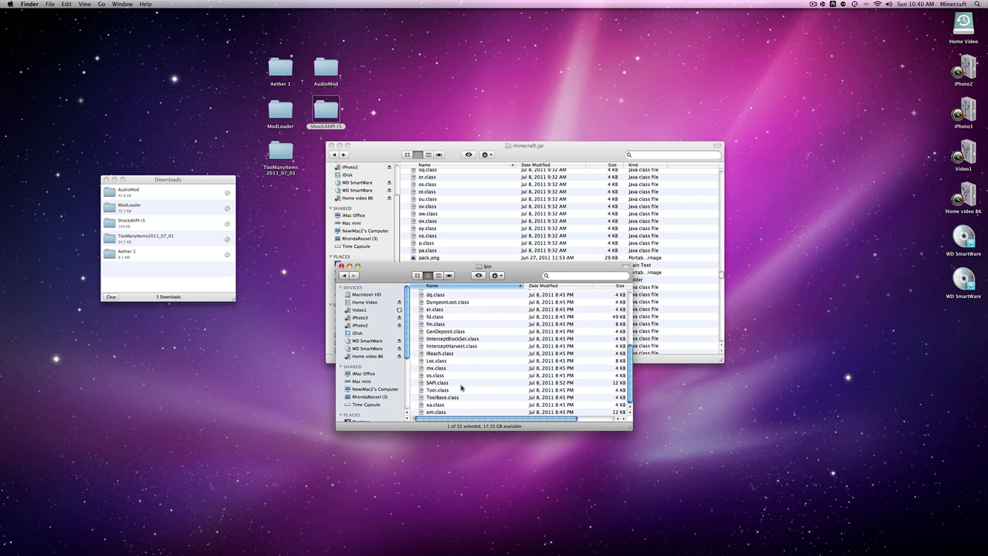
{"action": "left_click", "coordinate": [445, 413], "text": "shift"}
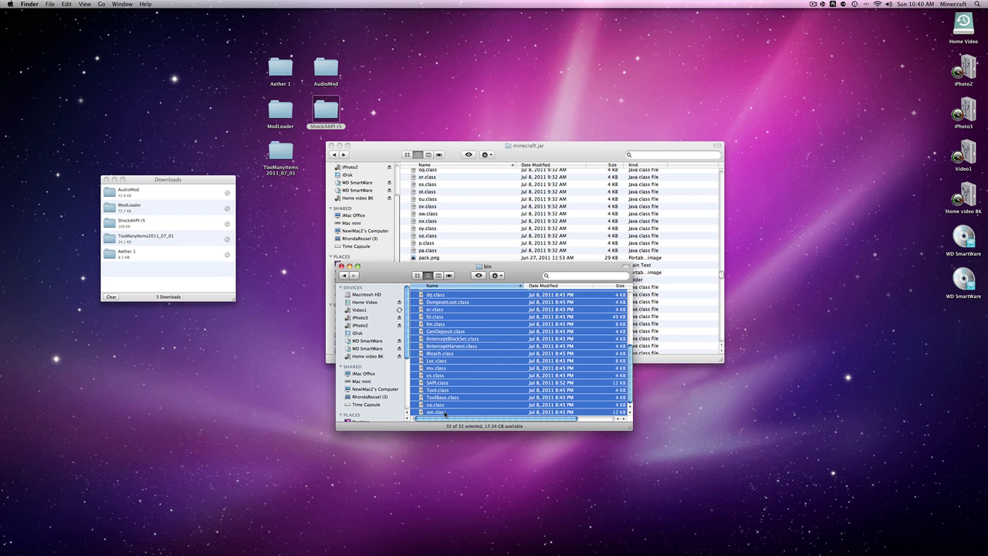
{"action": "left_click", "coordinate": [549, 156]}
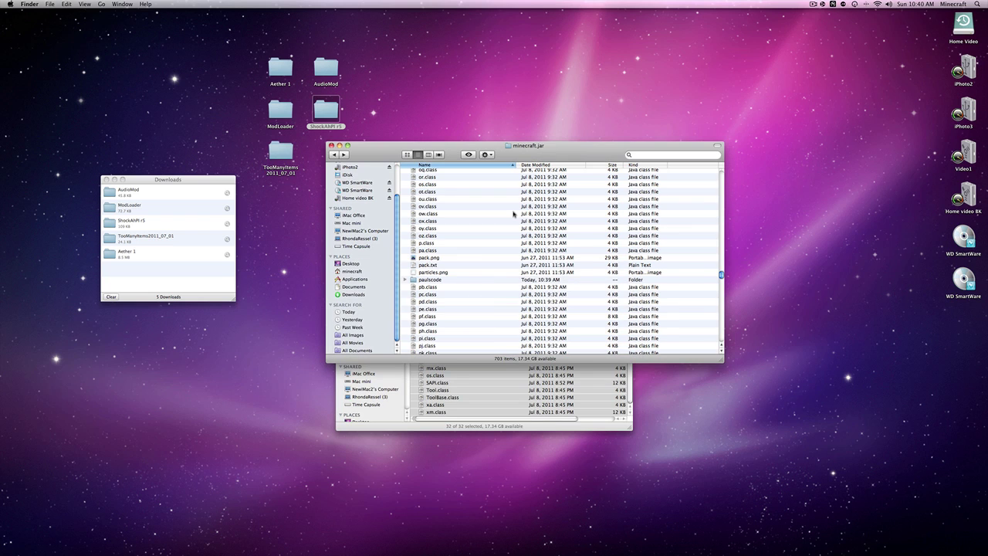
{"action": "left_click_drag", "start_coordinate": [514, 214], "coordinate": [513, 213]}
{"action": "left_click", "coordinate": [495, 252]}
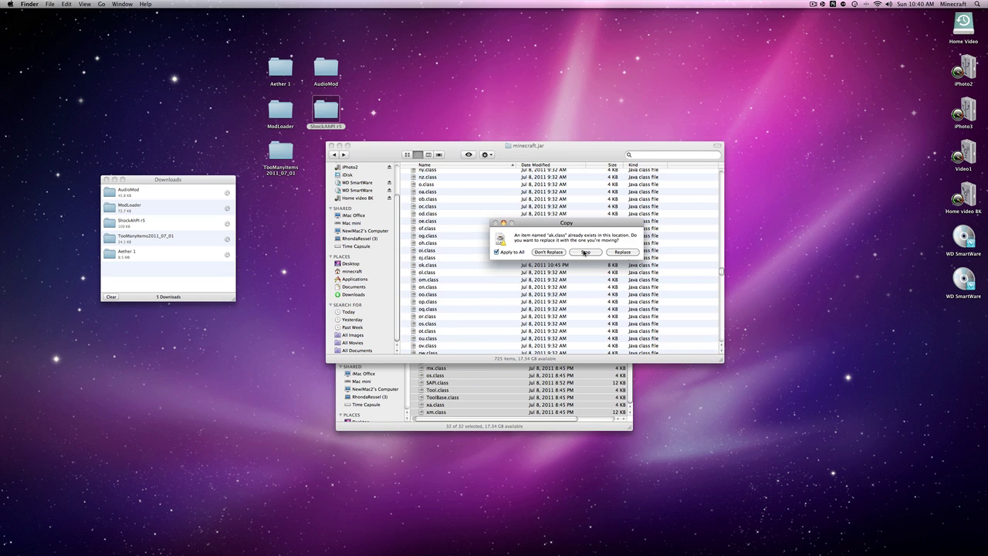
{"action": "left_click", "coordinate": [613, 252]}
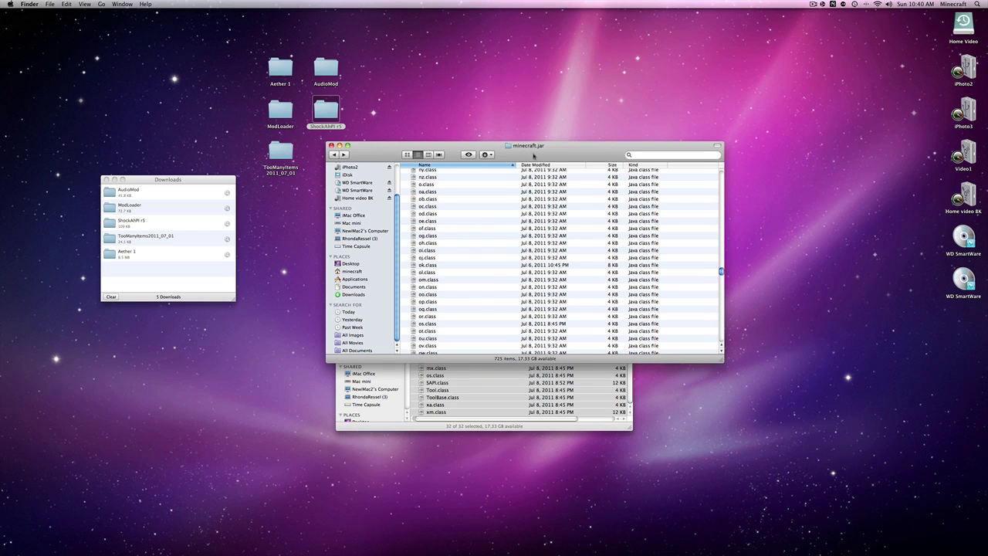
- Close the ShockAhPI bin window and move the minecraft.jar window back to the middle of the desktop
{"action": "left_click_drag", "start_coordinate": [532, 156], "coordinate": [514, 74]}
{"action": "left_click", "coordinate": [399, 310]}
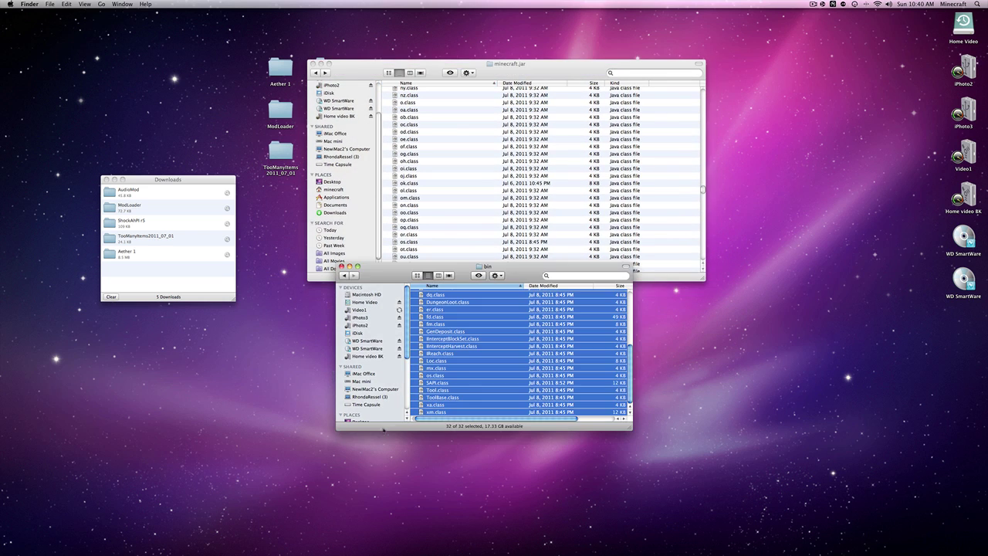
{"action": "left_click", "coordinate": [339, 247]}
{"action": "left_click_drag", "start_coordinate": [371, 72], "coordinate": [385, 177]}
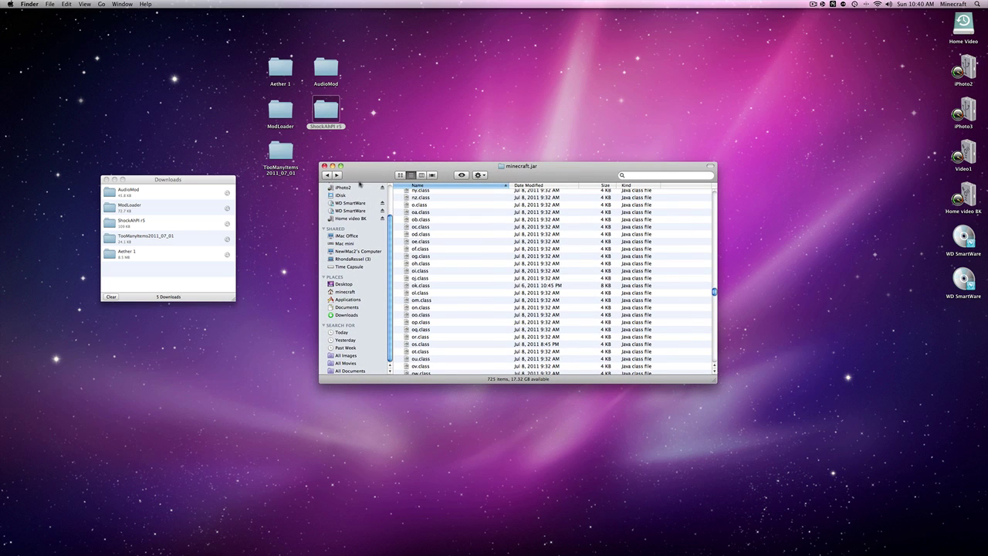
- Launch Minecraft and log in to test that the modded game reaches its title screen, and close it to return to the minecraft.jar folder
{"action": "mouse_move", "coordinate": [436, 550]}
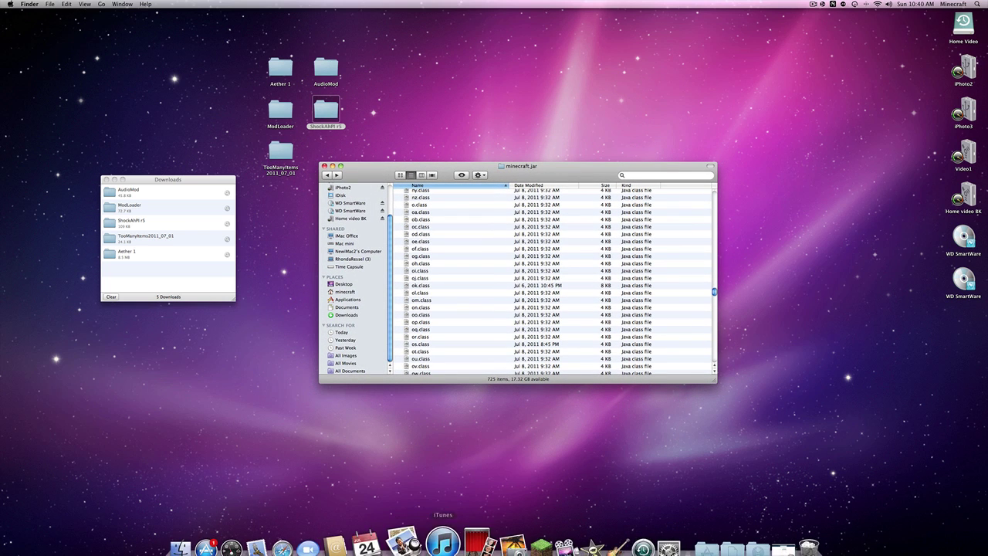
{"action": "left_click", "coordinate": [516, 538]}
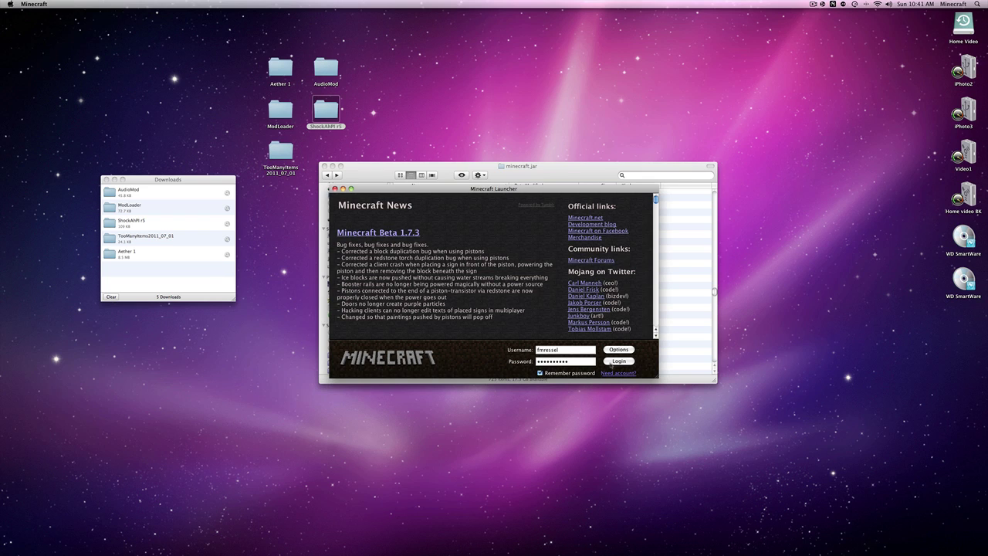
{"action": "left_click", "coordinate": [616, 361]}
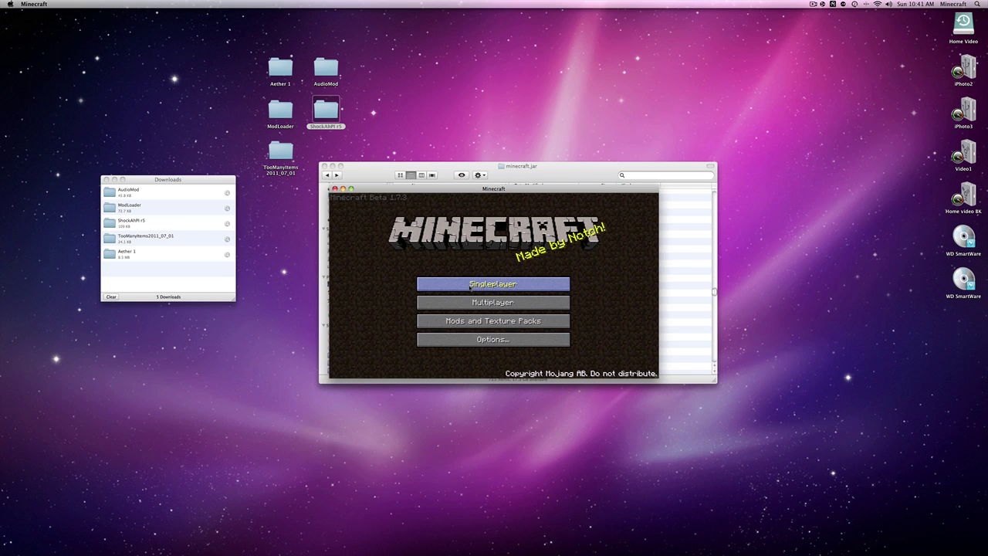
{"action": "left_click", "coordinate": [334, 189]}
{"action": "left_click_drag", "start_coordinate": [363, 174], "coordinate": [358, 166]}
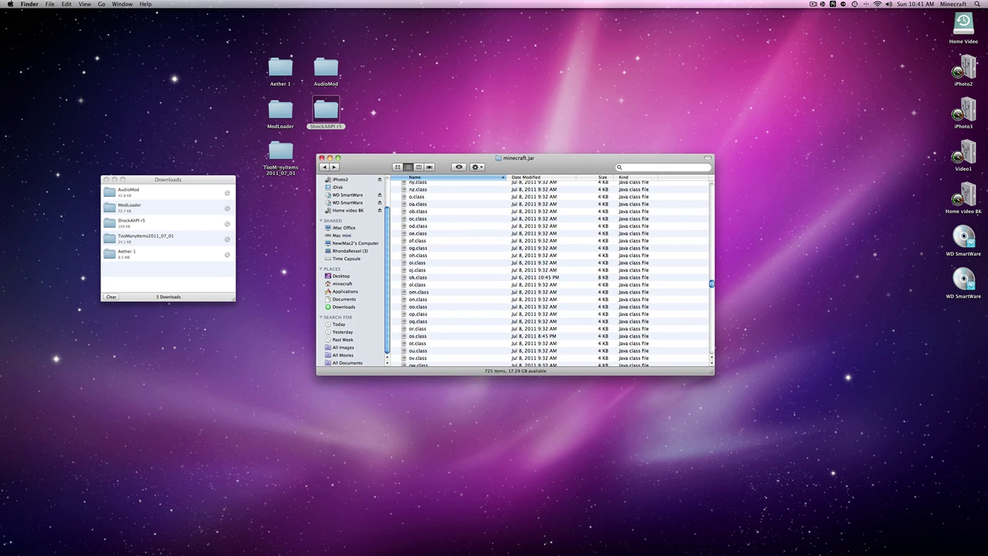
- Copy all class files from the desktop's TooManyItems folder into minecraft.jar, replacing the existing id.class
{"action": "double_click", "coordinate": [283, 162]}
{"action": "left_click_drag", "start_coordinate": [399, 173], "coordinate": [393, 290]}
{"action": "left_click", "coordinate": [456, 308]}
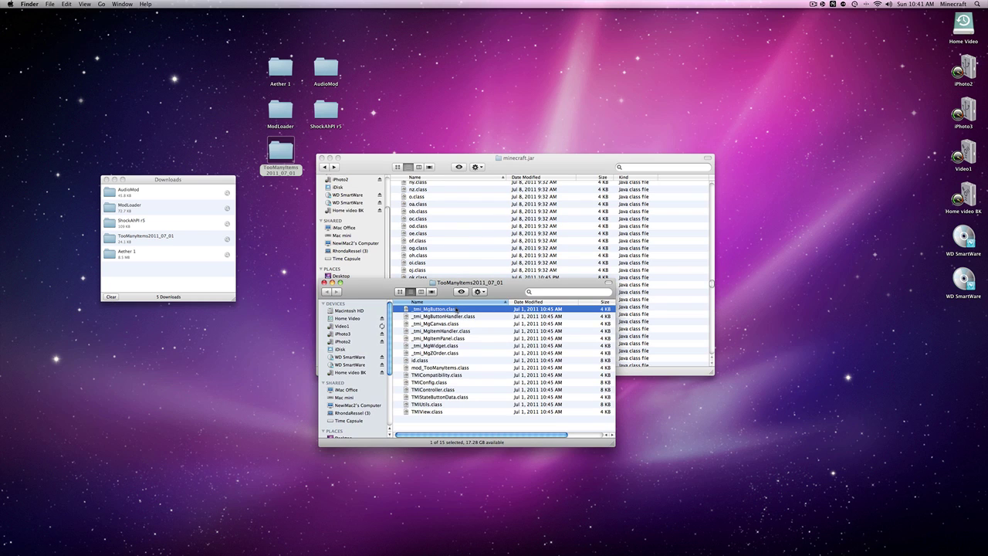
{"action": "left_click", "coordinate": [448, 413], "text": "shift"}
{"action": "key", "text": "super+c"}
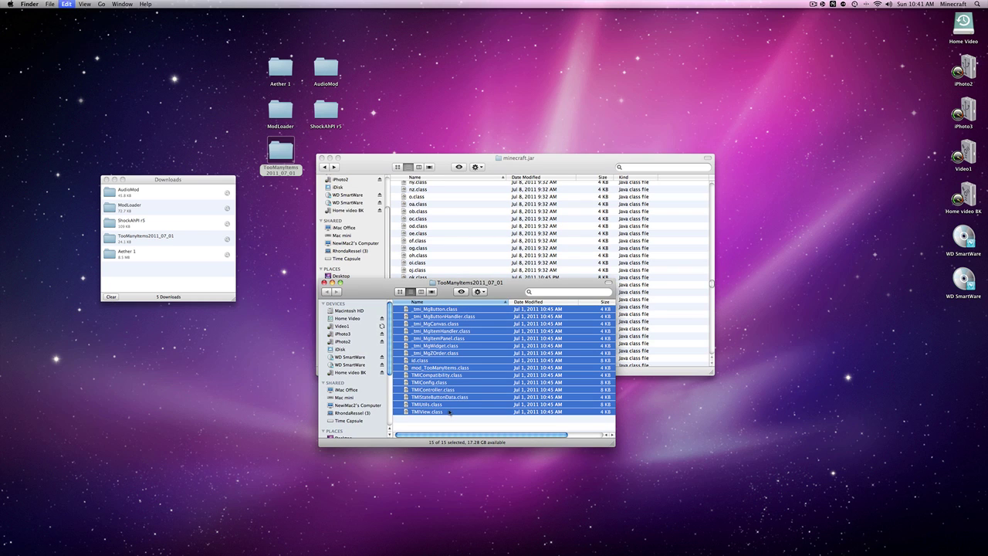
{"action": "left_click", "coordinate": [520, 159]}
{"action": "key", "text": "super+v"}
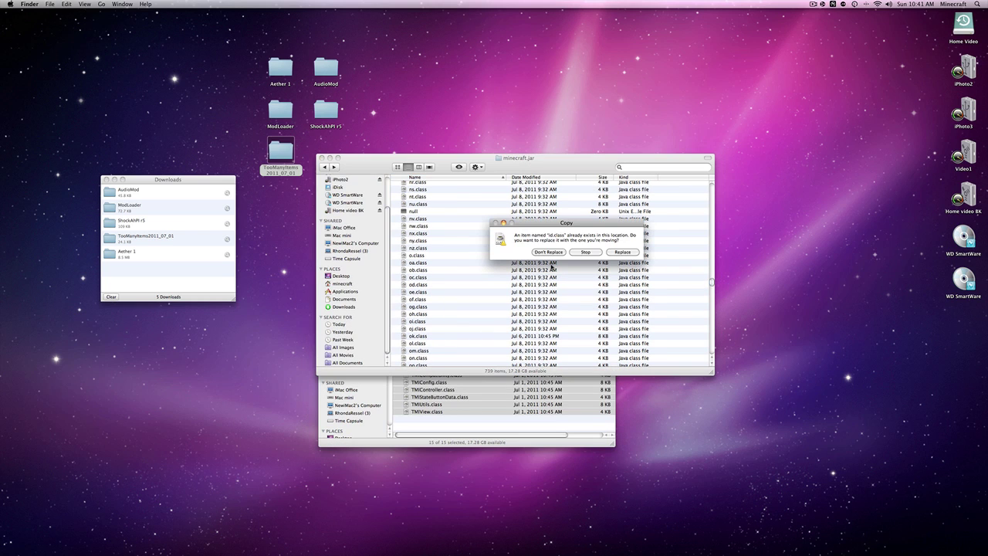
{"action": "left_click", "coordinate": [629, 252]}
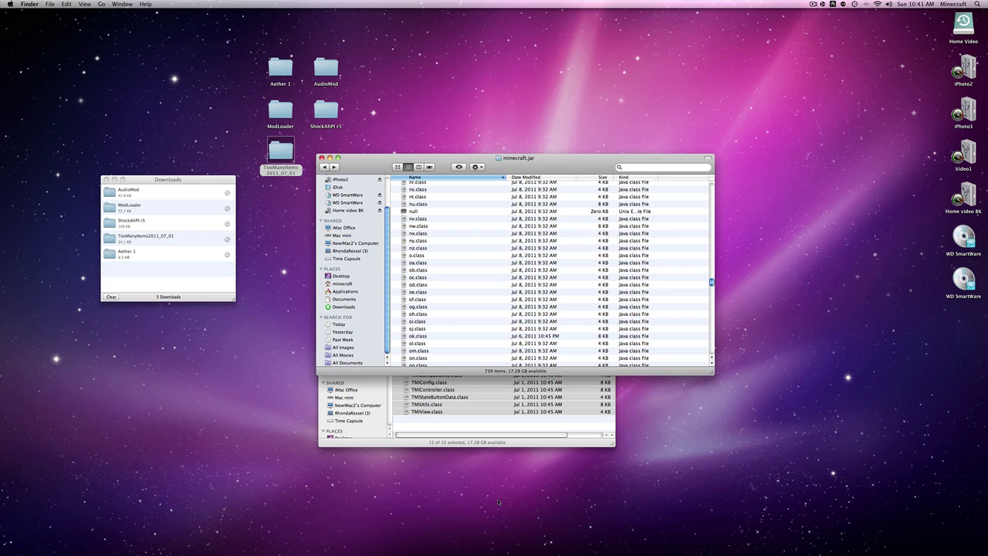
- Launch Minecraft, log in, and open the singleplayer world Test to try out the modded game
{"action": "left_click", "coordinate": [512, 540]}
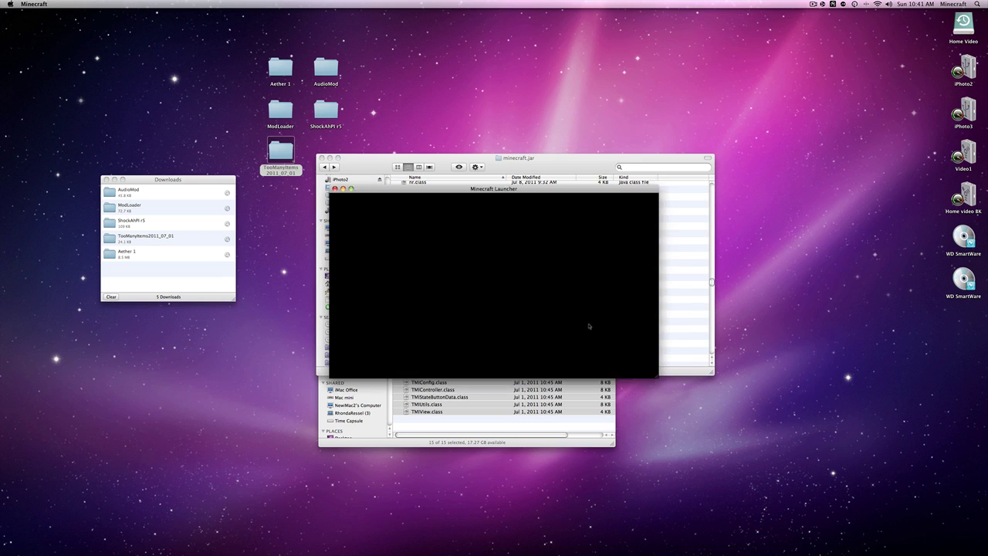
{"action": "left_click", "coordinate": [611, 361]}
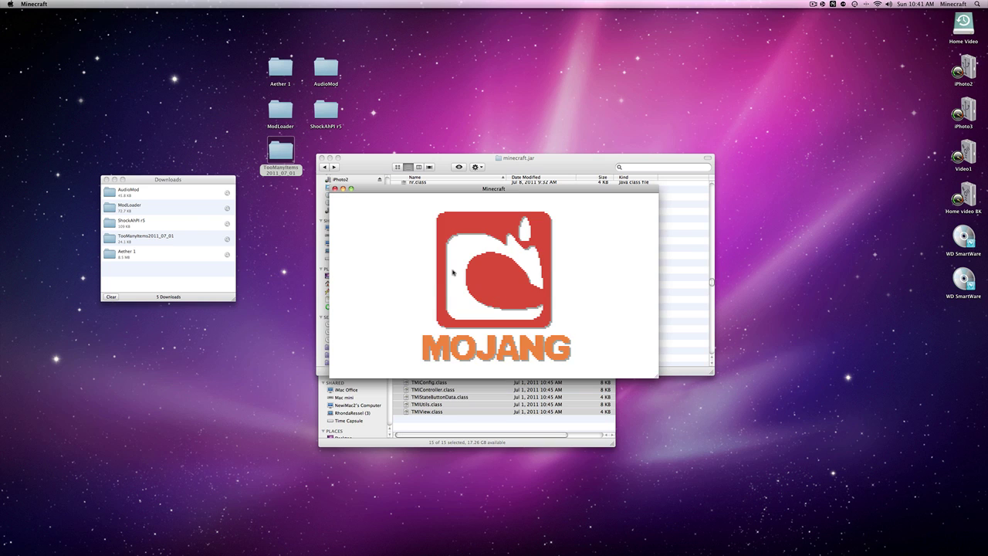
{"action": "left_click", "coordinate": [452, 281]}
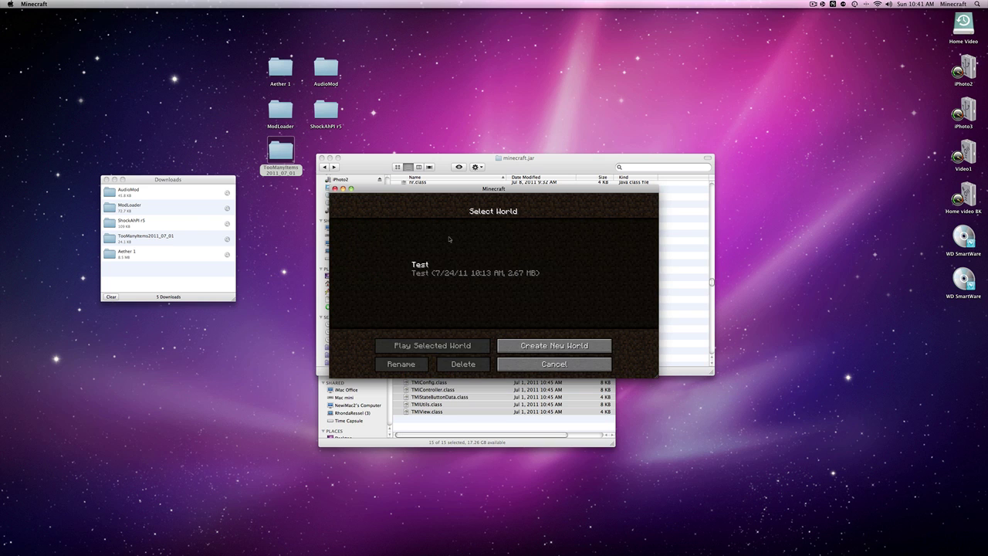
{"action": "left_click", "coordinate": [436, 347]}
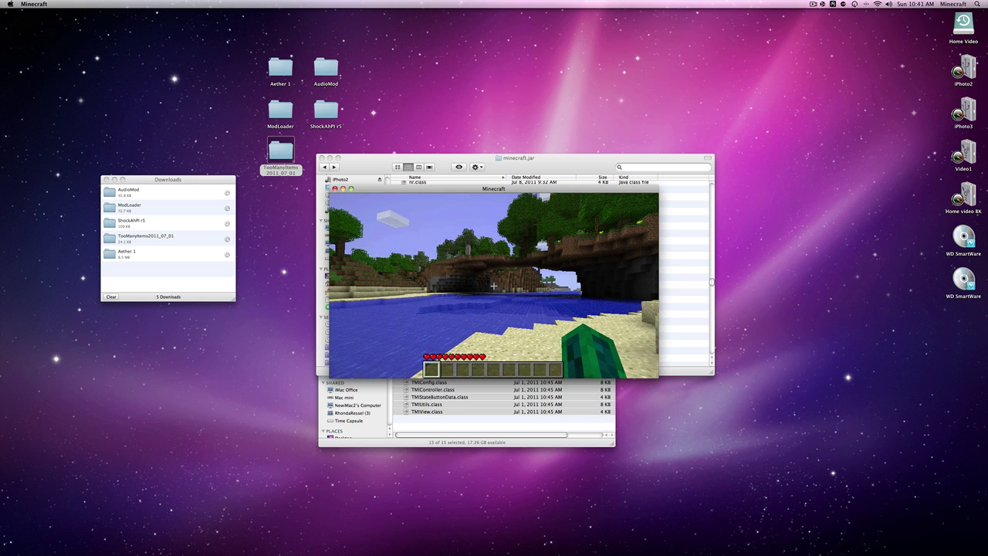
- Open the inventory, add a red block from the TooManyItems list, trash it, and close the inventory
{"action": "key", "text": "e"}
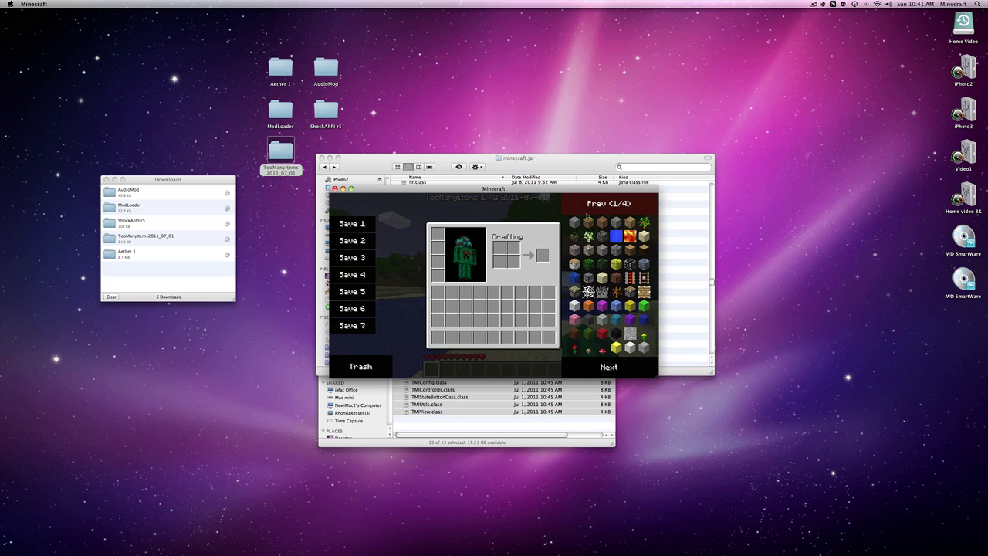
{"action": "left_click", "coordinate": [603, 332]}
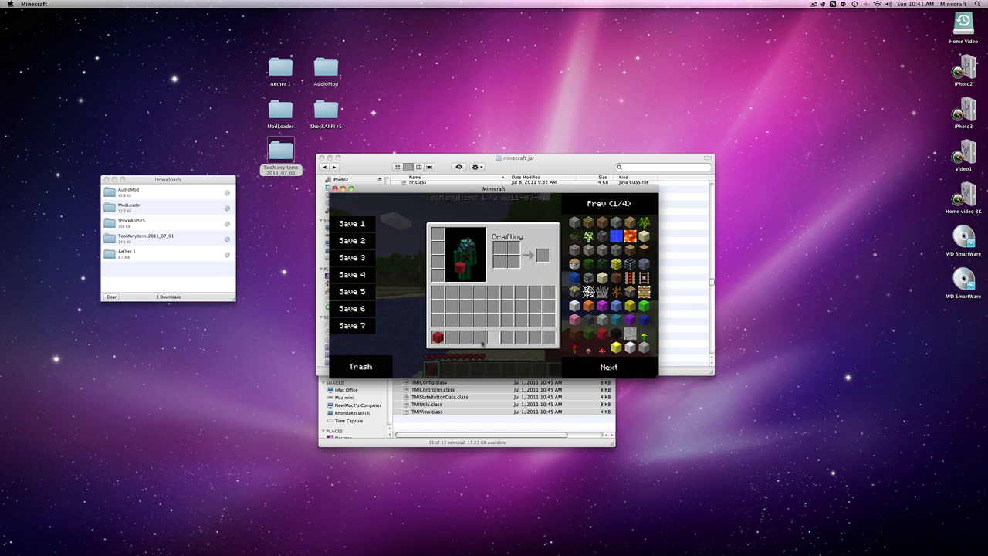
{"action": "left_click", "coordinate": [439, 339]}
{"action": "left_click", "coordinate": [381, 366]}
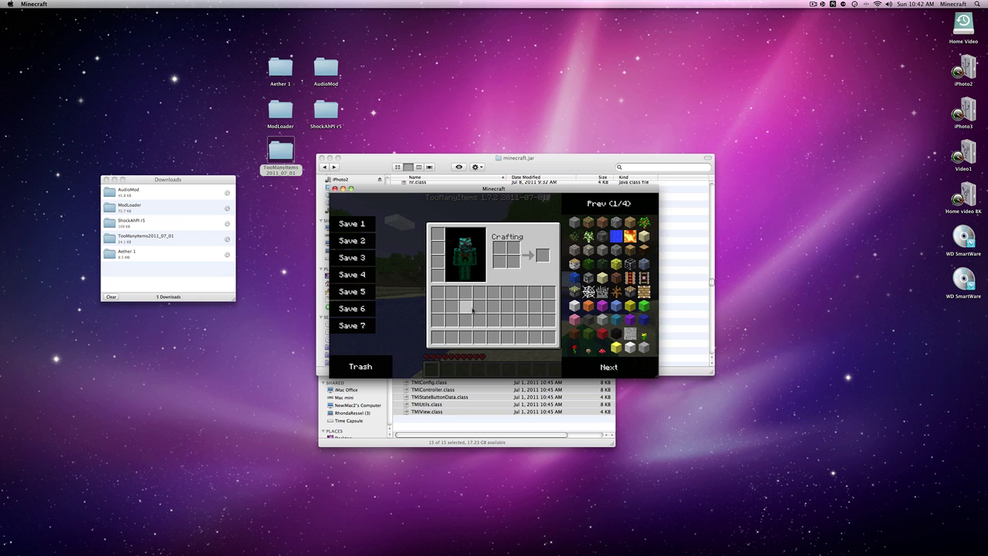
{"action": "key", "text": "e"}
- Save and quit the world, close Minecraft, and shift the minecraft.jar window slightly down and to the left
{"action": "key", "text": "Escape"}
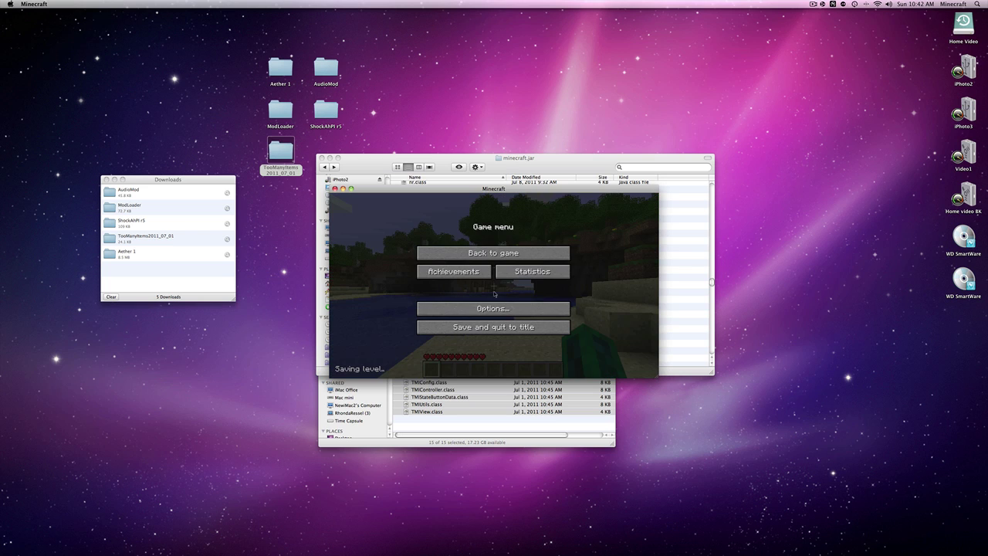
{"action": "left_click", "coordinate": [492, 326]}
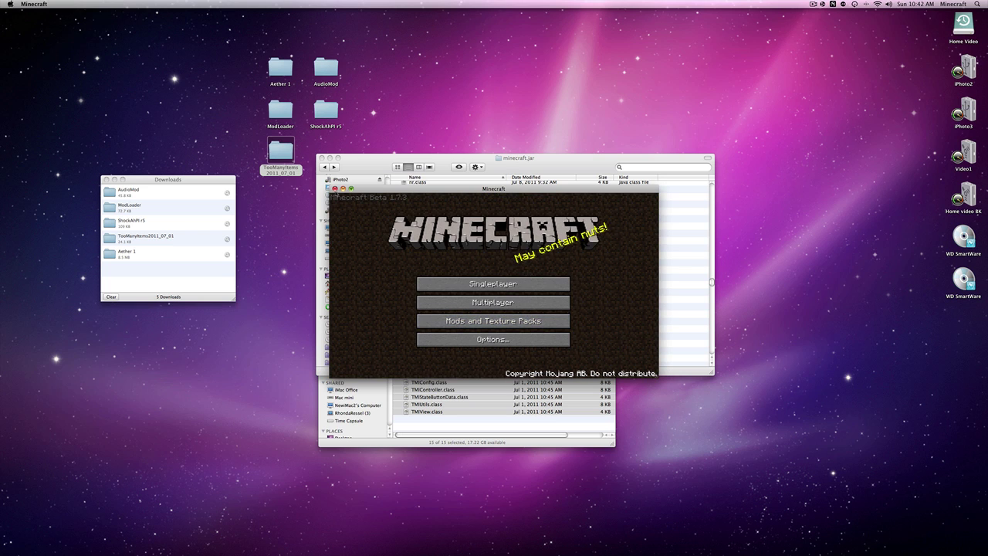
{"action": "left_click", "coordinate": [354, 166]}
{"action": "mouse_move", "coordinate": [362, 165]}
{"action": "left_mouse_down"}
{"action": "mouse_move", "coordinate": [352, 151]}
{"action": "mouse_move", "coordinate": [351, 177]}
{"action": "left_mouse_up"}
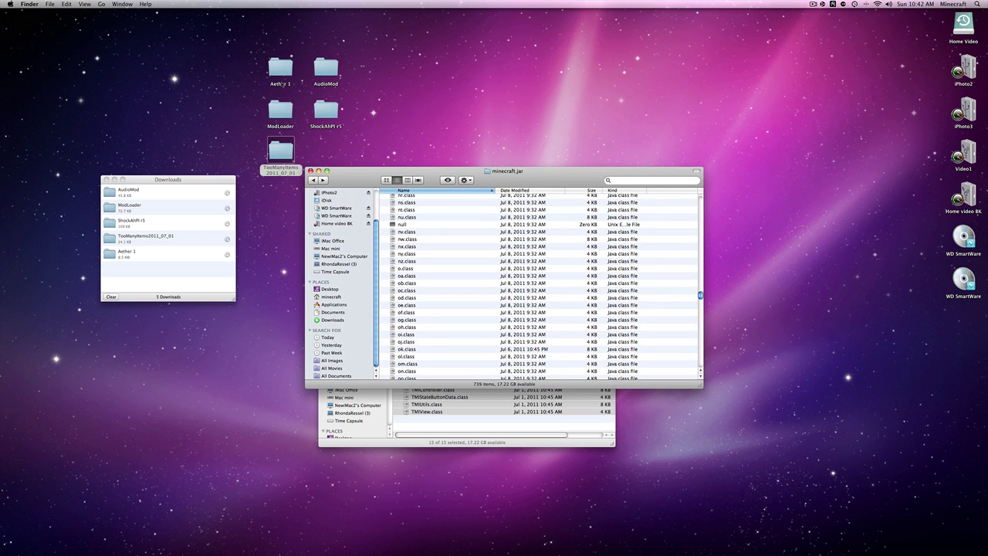
- Open the Aether 1 folder from the desktop, place its window beside minecraft.jar, and open its Jar subfolder
{"action": "left_click", "coordinate": [282, 85]}
{"action": "double_click", "coordinate": [282, 84]}
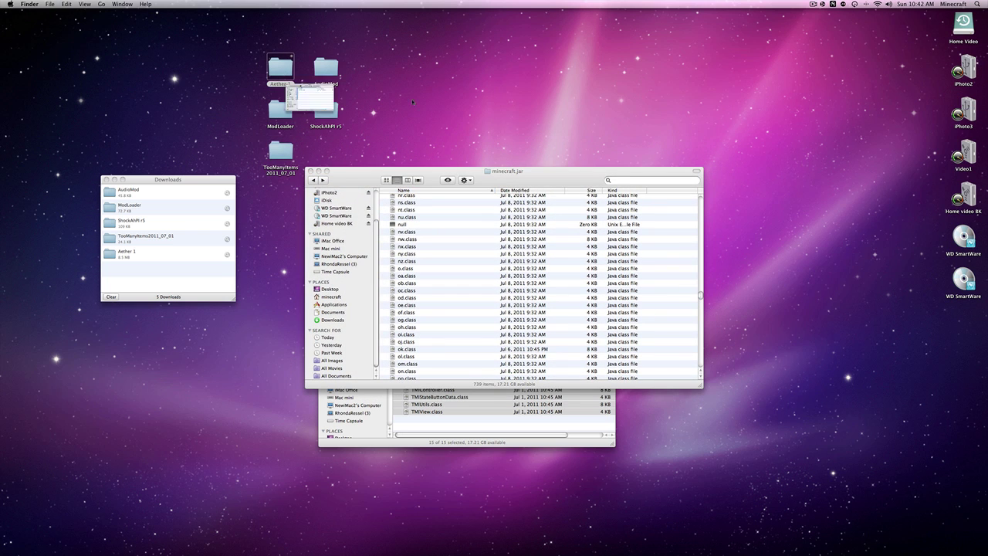
{"action": "left_click_drag", "start_coordinate": [508, 188], "coordinate": [253, 201]}
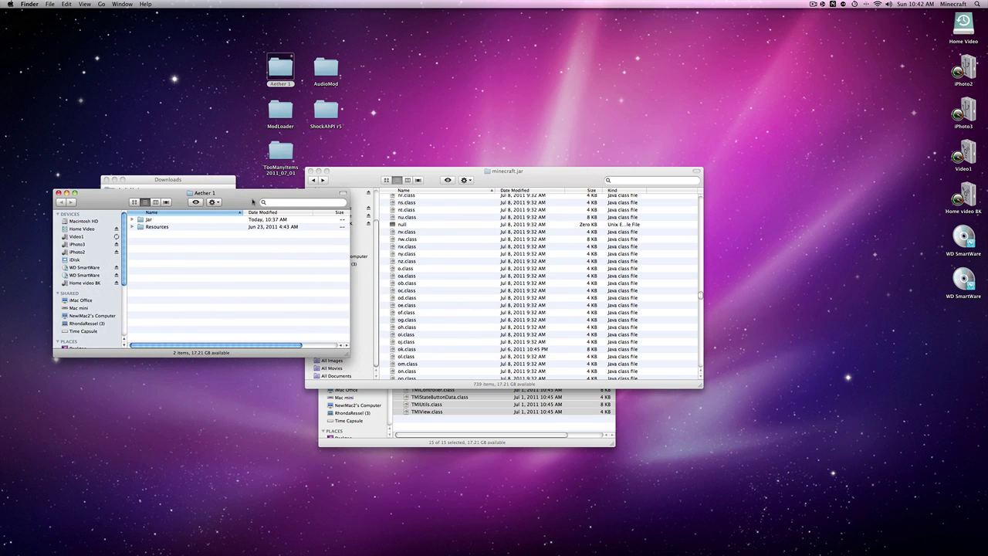
{"action": "double_click", "coordinate": [159, 221]}
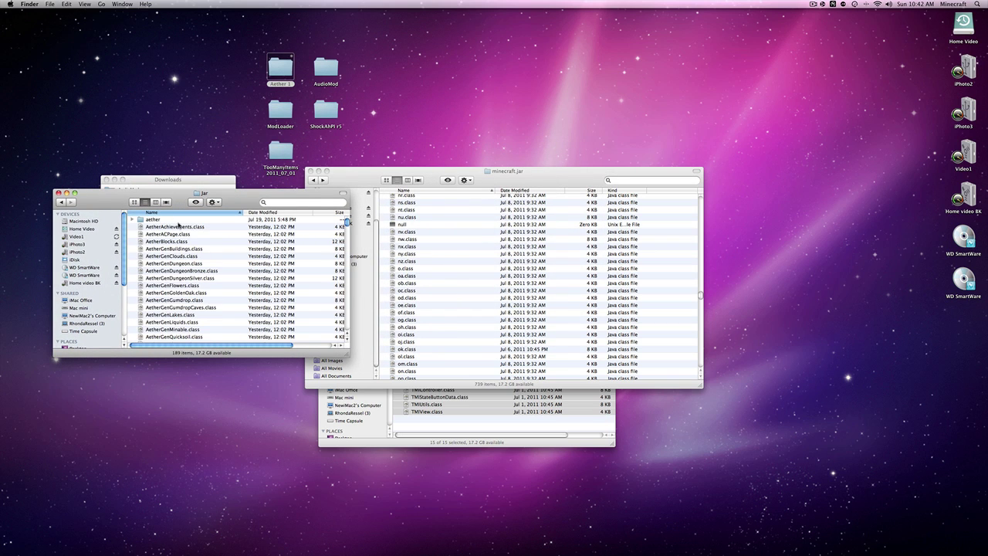
- Copy everything in Aether's Jar folder except the armor folder into minecraft.jar
{"action": "left_click", "coordinate": [177, 221]}
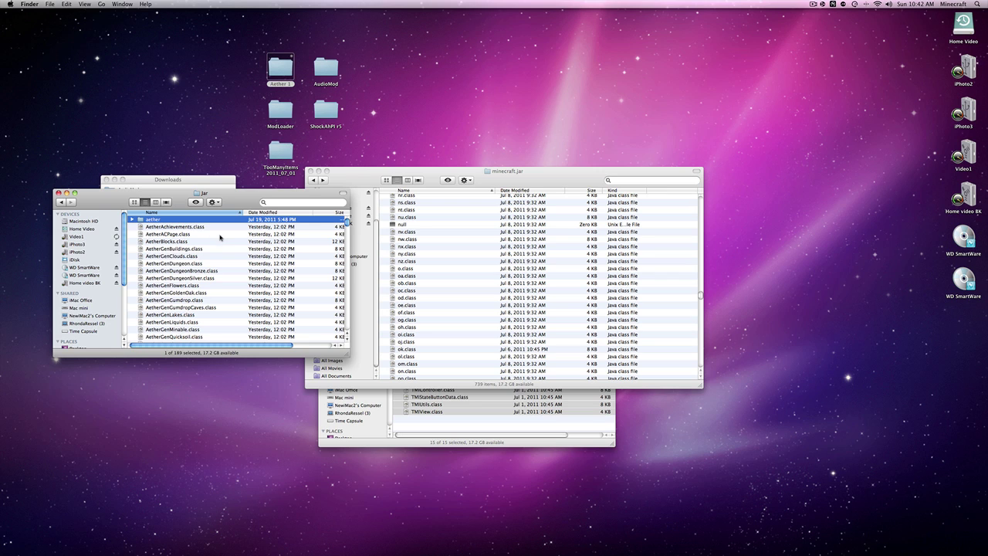
{"action": "scroll", "coordinate": [220, 237], "scroll_direction": "down", "scroll_amount": 6}
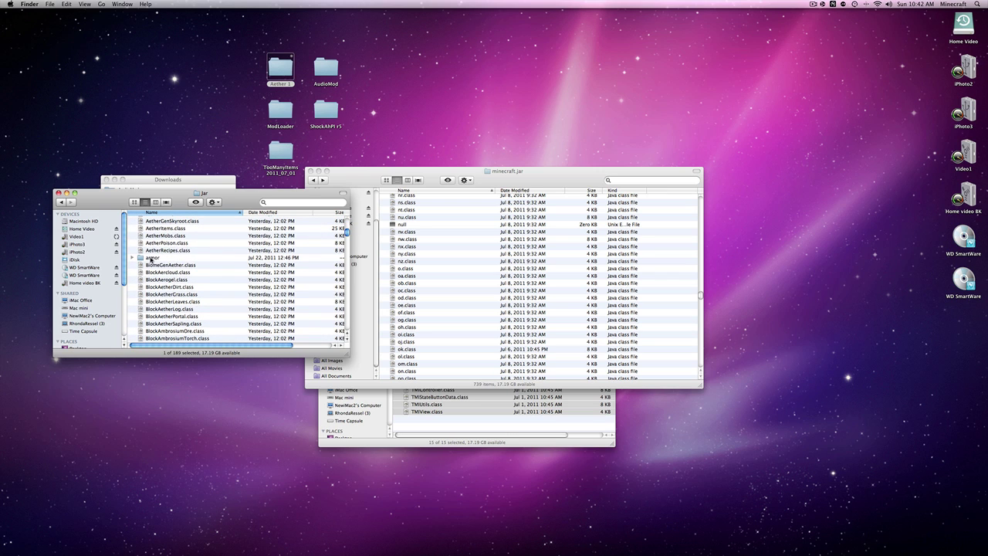
{"action": "scroll", "coordinate": [155, 257], "scroll_direction": "down", "scroll_amount": 15}
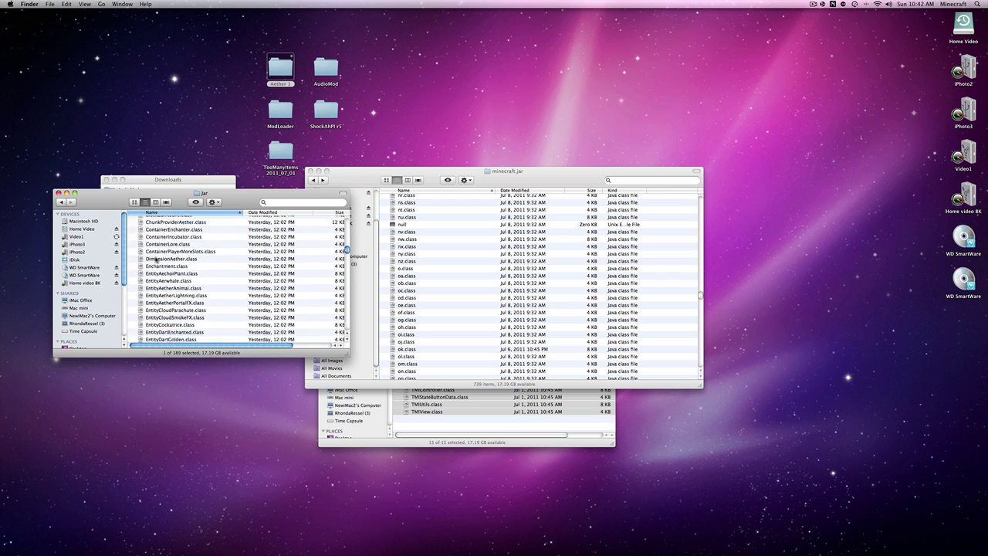
{"action": "scroll", "coordinate": [155, 261], "scroll_direction": "down", "scroll_amount": 12}
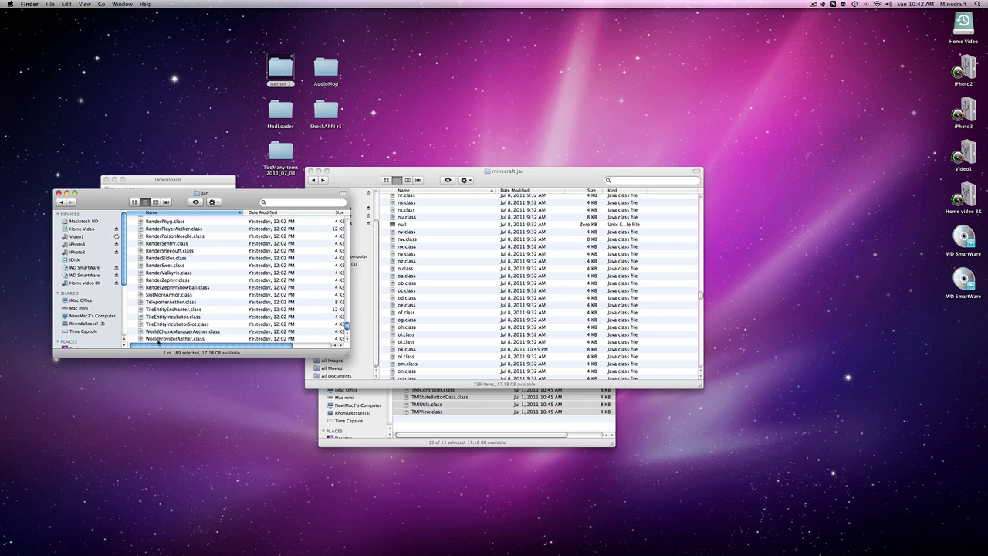
{"action": "key", "text": "super+a"}
{"action": "scroll", "coordinate": [156, 328], "scroll_direction": "up", "scroll_amount": 10}
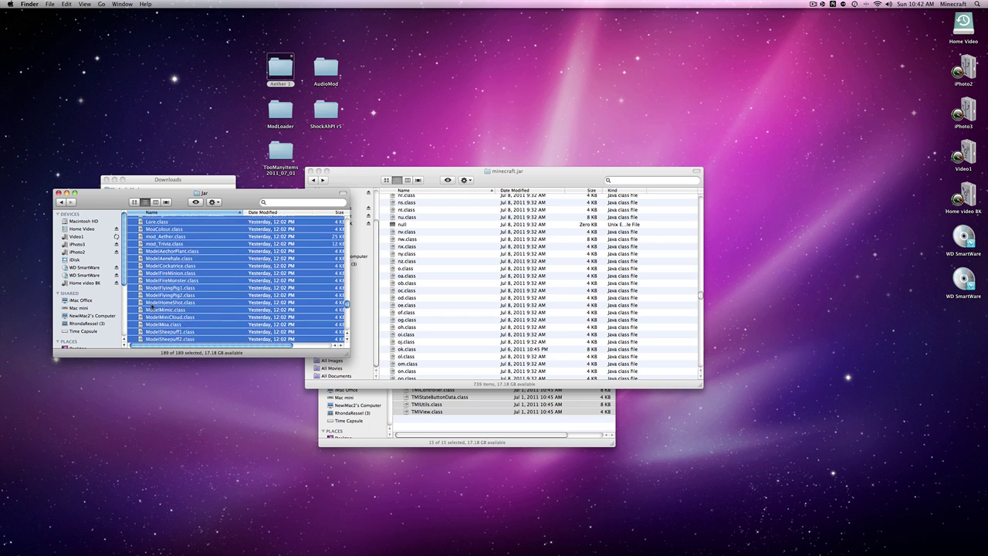
{"action": "scroll", "coordinate": [149, 301], "scroll_direction": "up", "scroll_amount": 12}
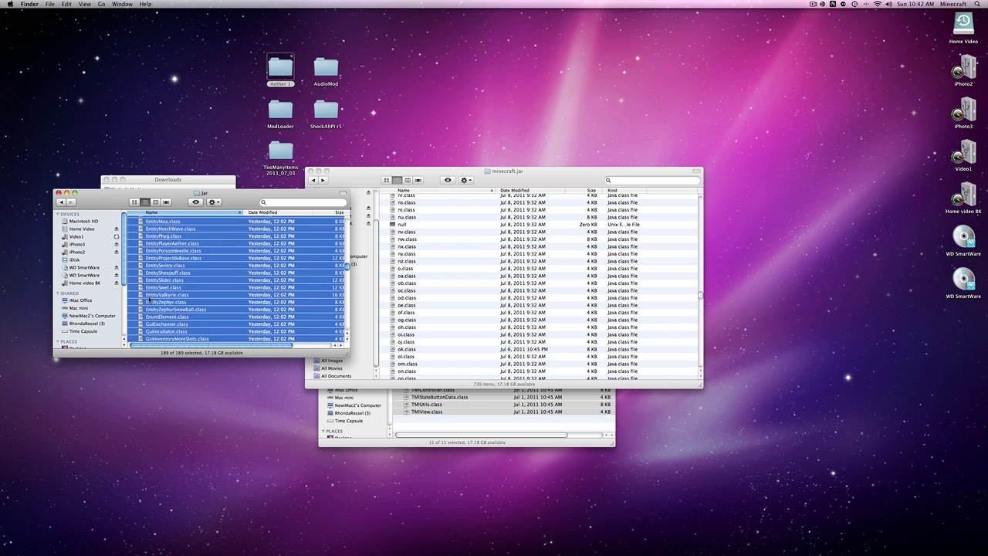
{"action": "scroll", "coordinate": [149, 301], "scroll_direction": "up", "scroll_amount": 8}
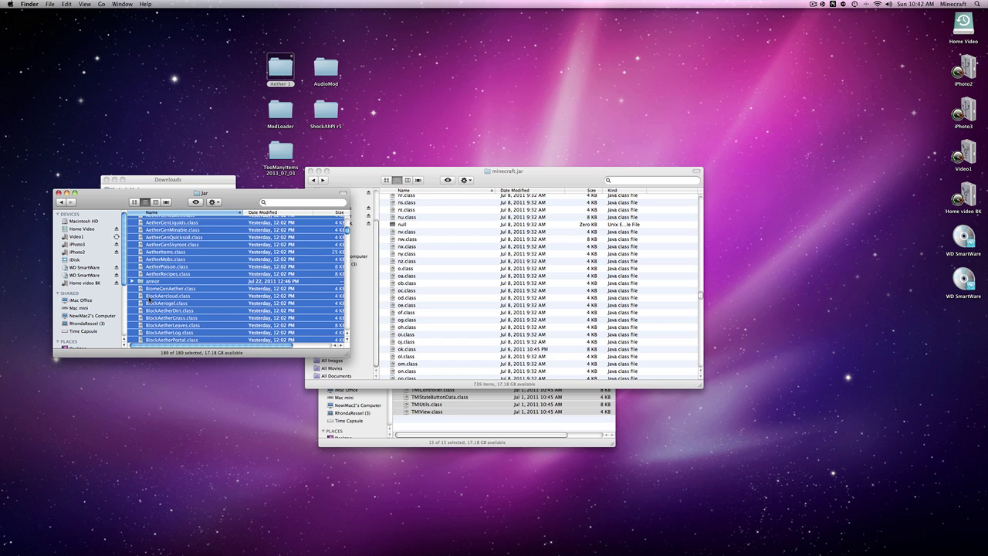
{"action": "left_click", "coordinate": [156, 282], "text": "super"}
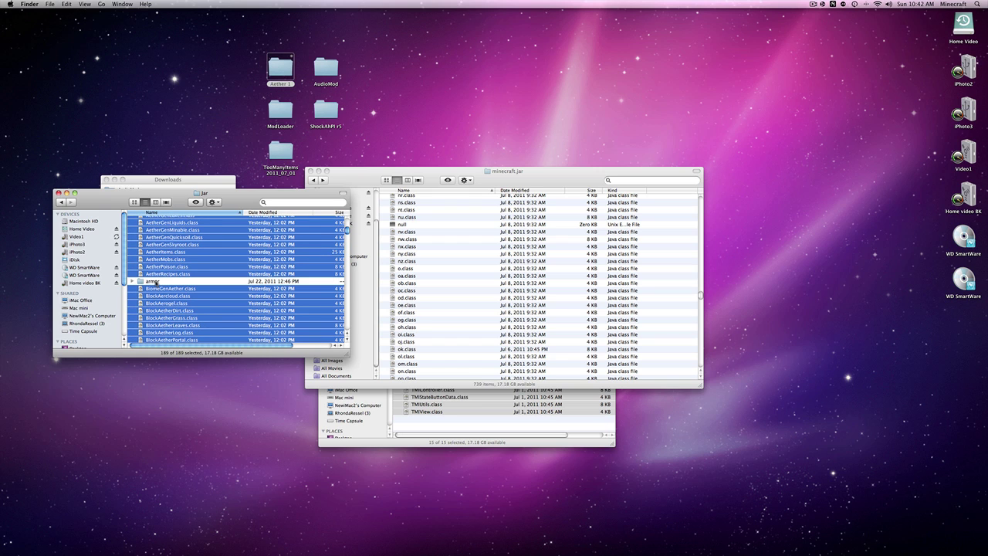
{"action": "left_click", "coordinate": [515, 184]}
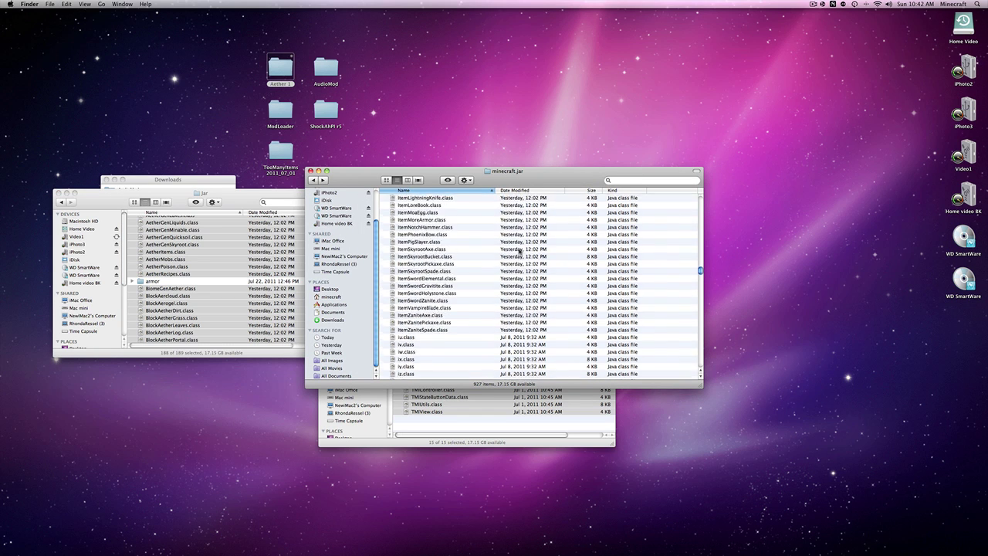
- Open the armor folder inside minecraft.jar and the matching armor folder inside Aether's Jar folder
{"action": "scroll", "coordinate": [519, 252], "scroll_direction": "up", "scroll_amount": 20}
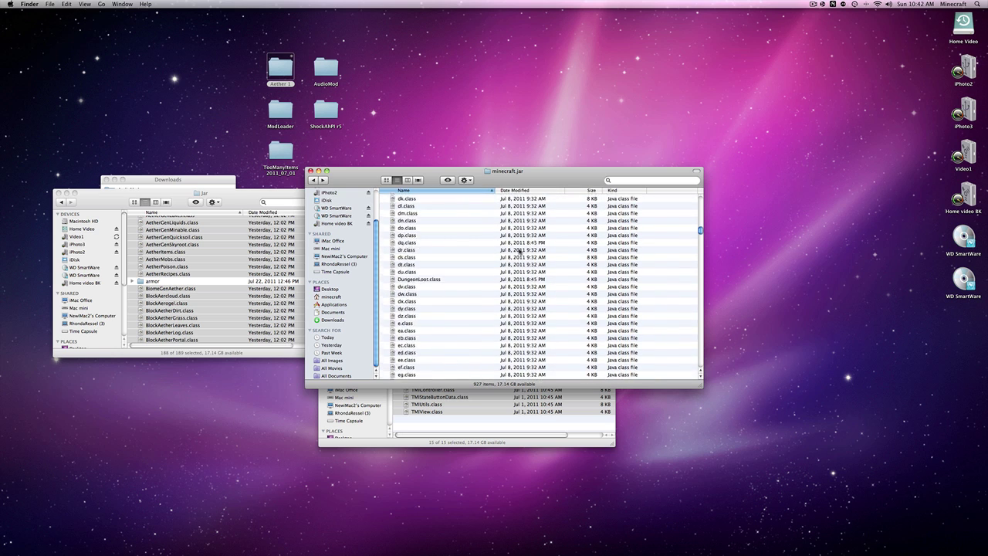
{"action": "scroll", "coordinate": [519, 251], "scroll_direction": "down", "scroll_amount": 15}
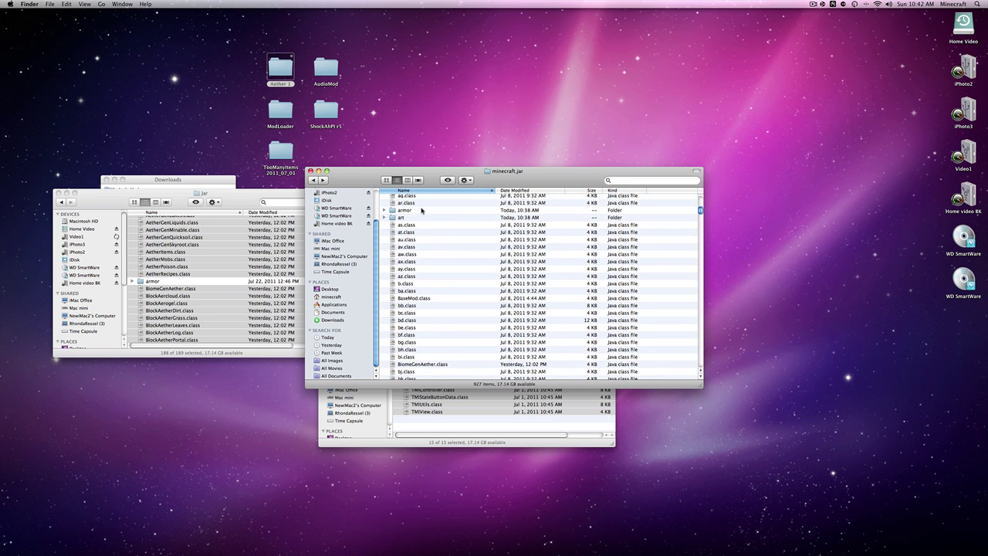
{"action": "double_click", "coordinate": [423, 209]}
{"action": "left_click", "coordinate": [225, 251]}
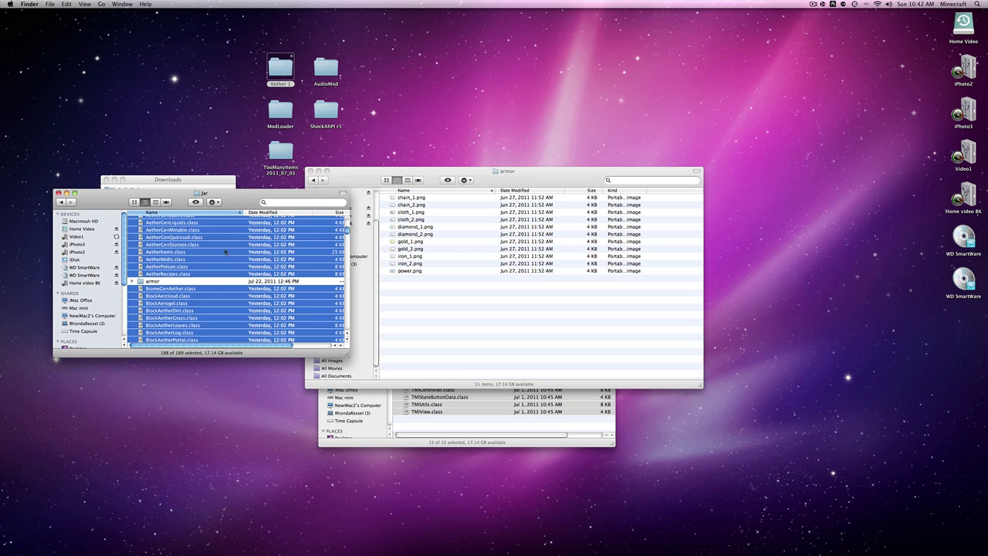
{"action": "double_click", "coordinate": [192, 281]}
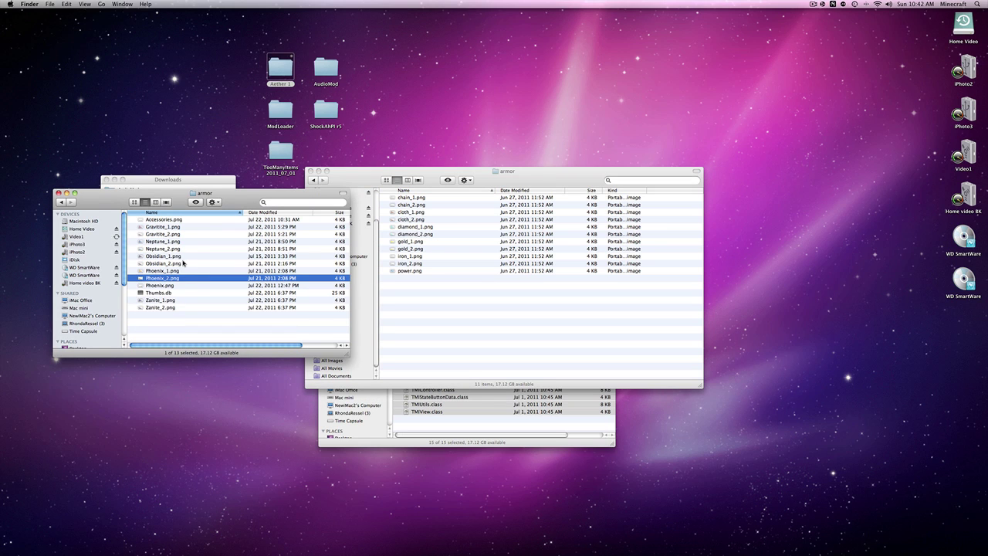
- Preview the armor textures Zanite_2.png and Phoenix.png in Aether's armor folder
{"action": "left_click", "coordinate": [178, 308]}
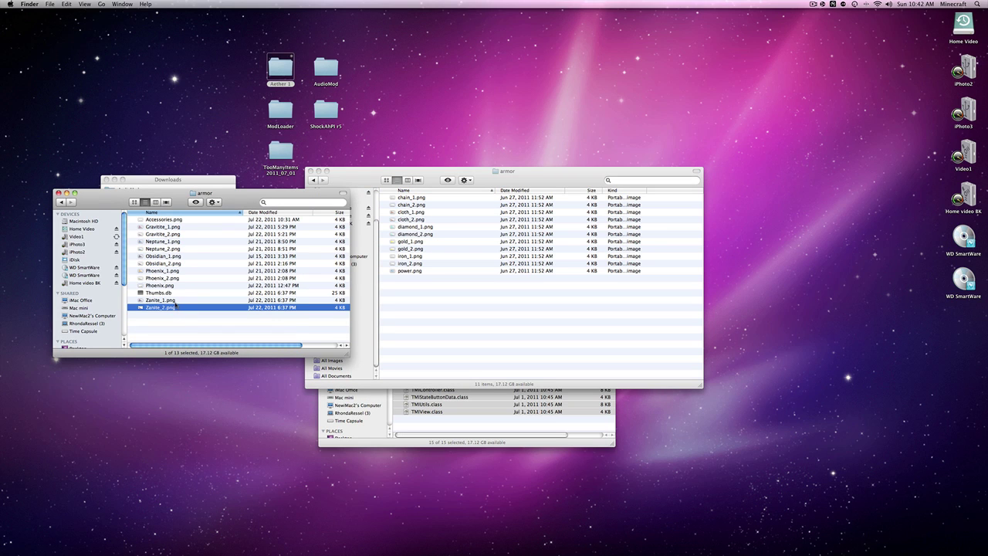
{"action": "key", "text": "space"}
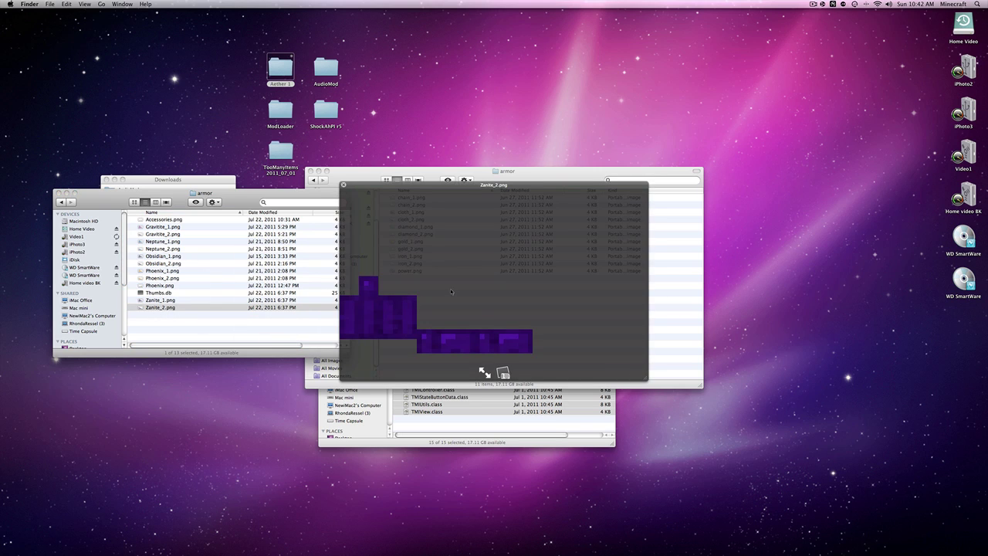
{"action": "key", "text": "space"}
{"action": "left_click", "coordinate": [182, 285]}
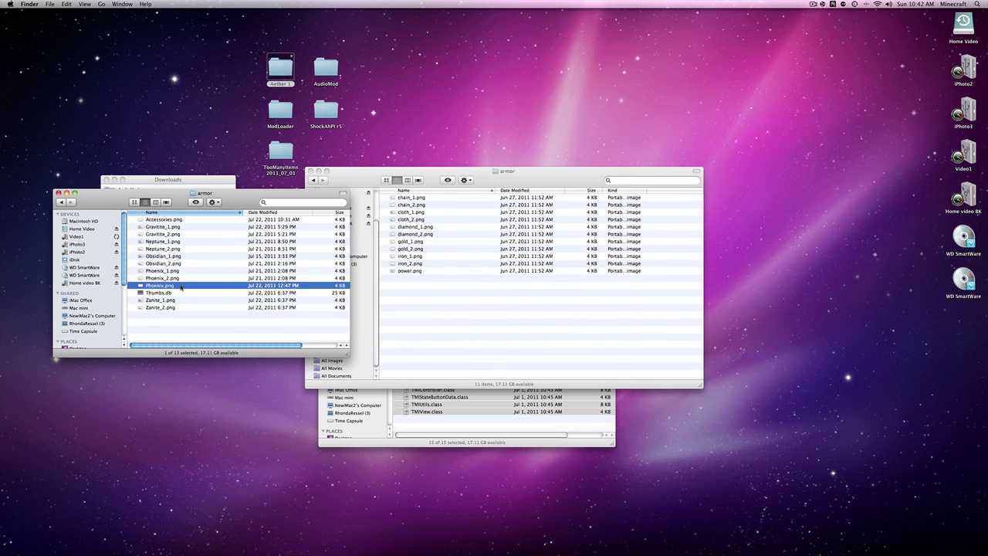
{"action": "key", "text": "space"}
{"action": "key", "text": "space"}
- Copy all files from Aether's armor folder, Accessories.png through Zanite_2.png, into the armor folder inside minecraft.jar
{"action": "left_click", "coordinate": [172, 221]}
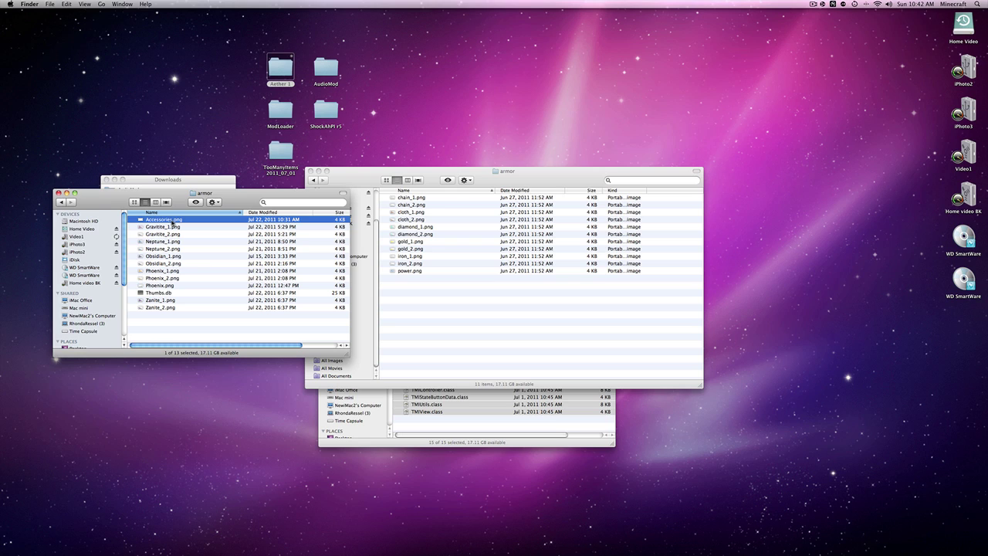
{"action": "left_click", "coordinate": [171, 309], "text": "shift"}
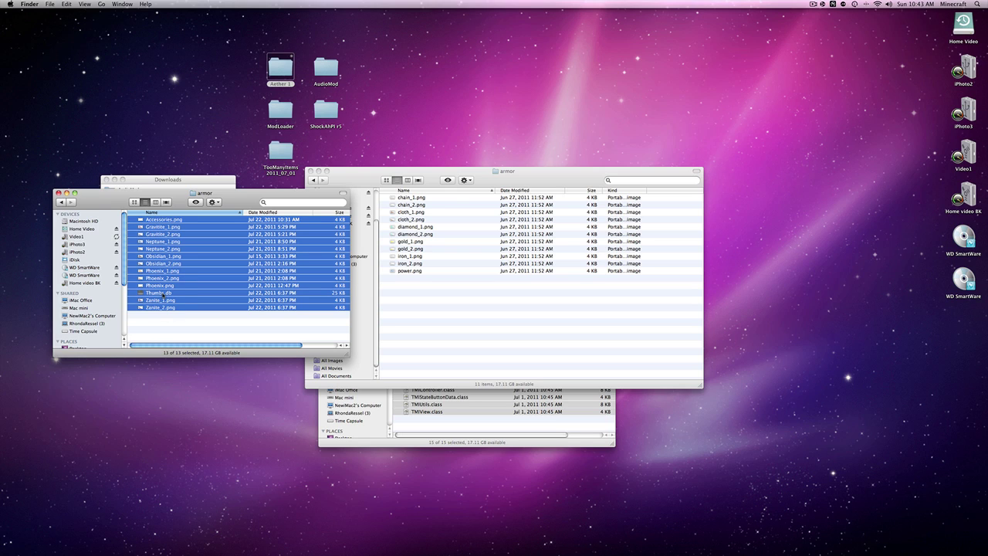
{"action": "key", "text": "super+c"}
{"action": "left_click", "coordinate": [471, 338]}
{"action": "key", "text": "super+v"}
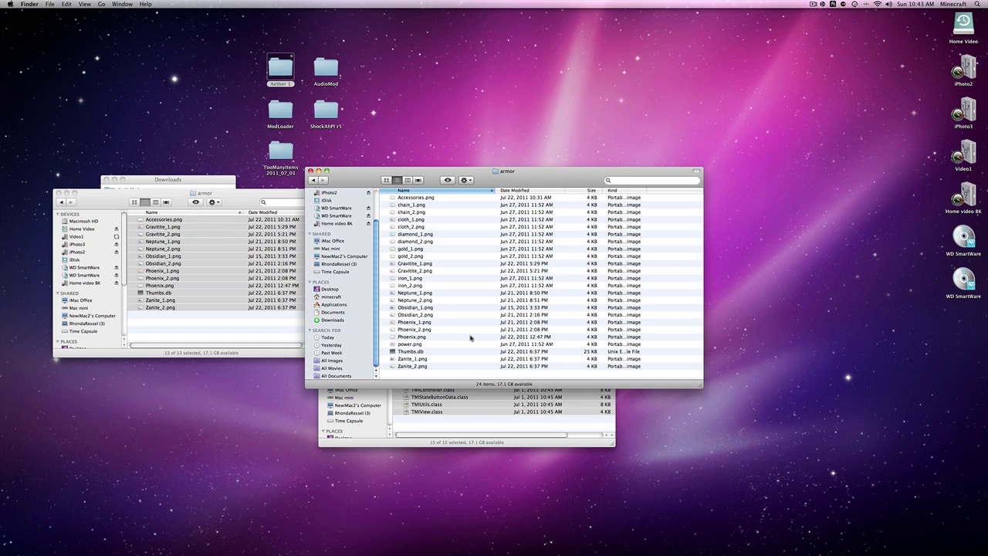
- Return to the minecraft.jar root and open the mod folder inside Aether 1's Resources folder
{"action": "left_click", "coordinate": [314, 180]}
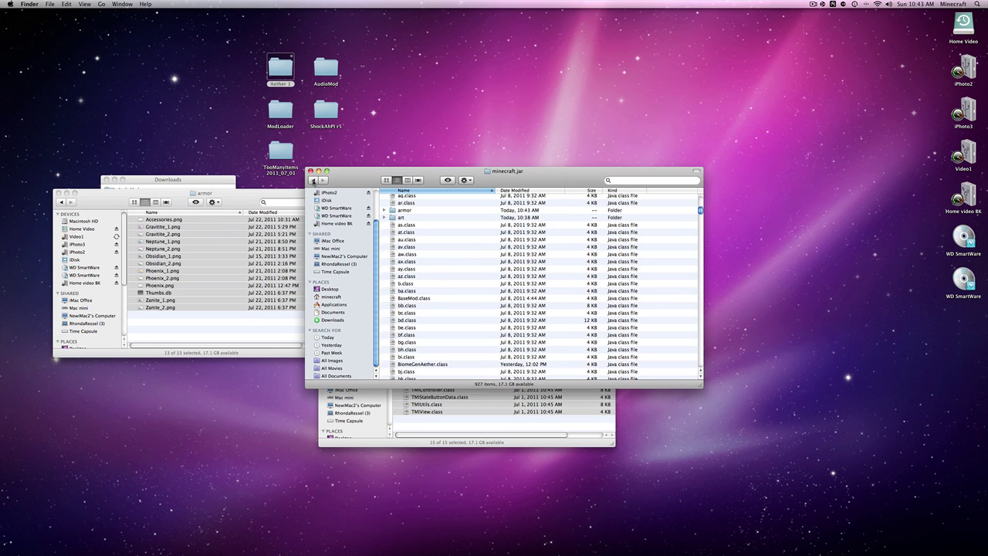
{"action": "left_click", "coordinate": [224, 202]}
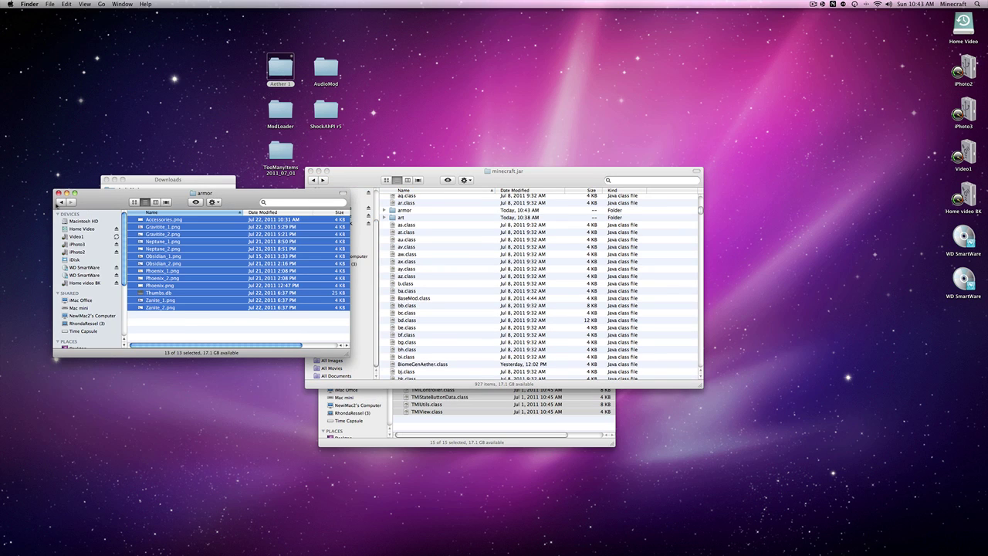
{"action": "left_click", "coordinate": [61, 202]}
{"action": "left_click", "coordinate": [61, 203]}
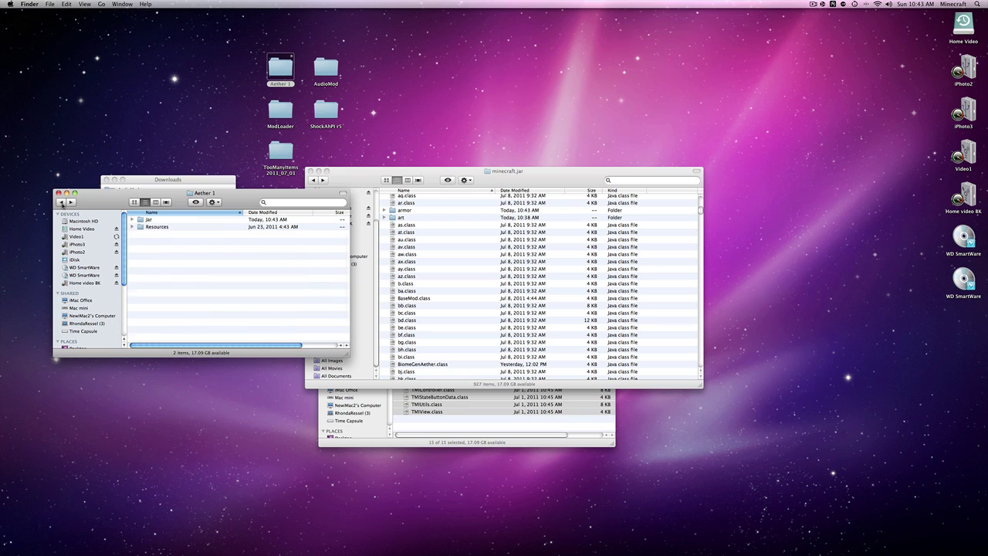
{"action": "double_click", "coordinate": [156, 227]}
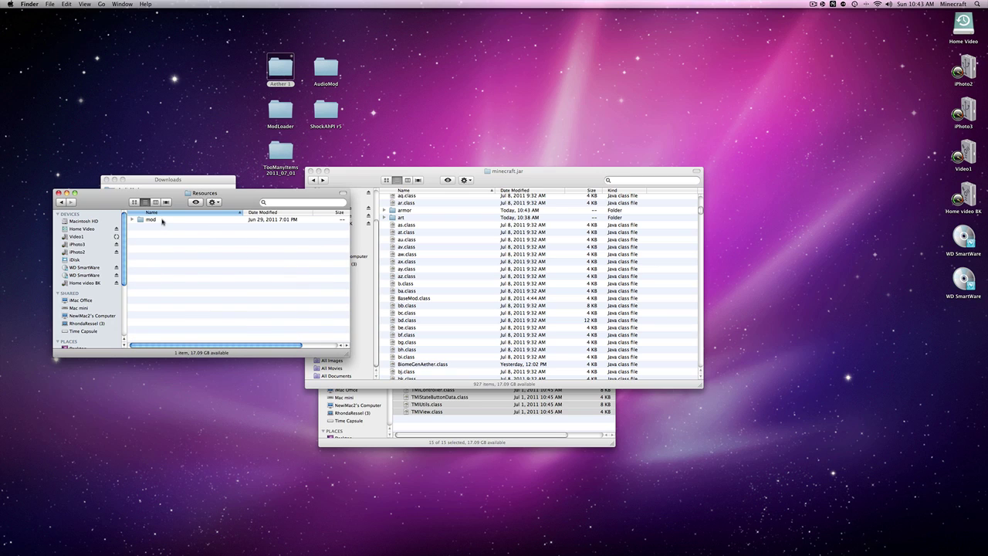
{"action": "double_click", "coordinate": [162, 221]}
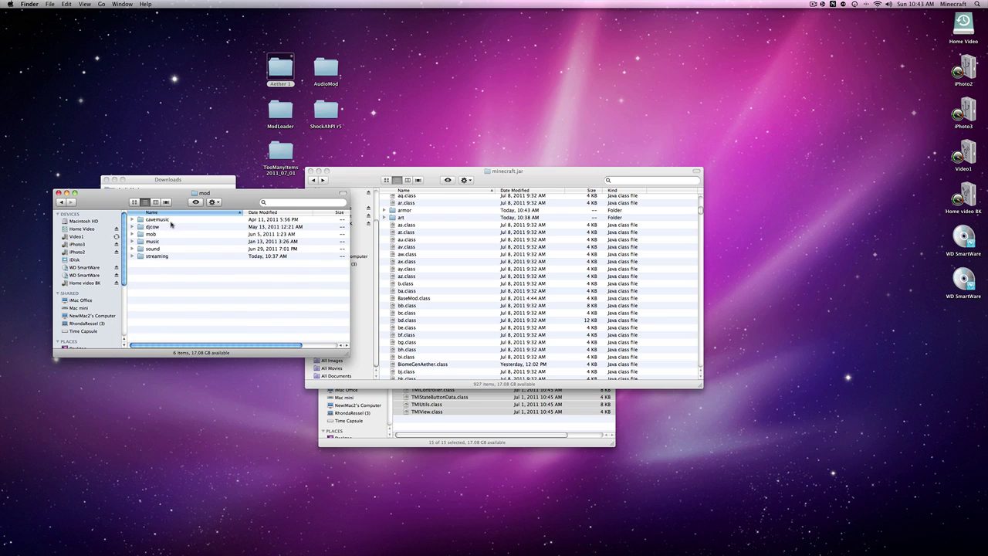
- Examine the contents of the djcow, cavemusic, music and streaming subfolders in Aether's mod folder
{"action": "double_click", "coordinate": [163, 227]}
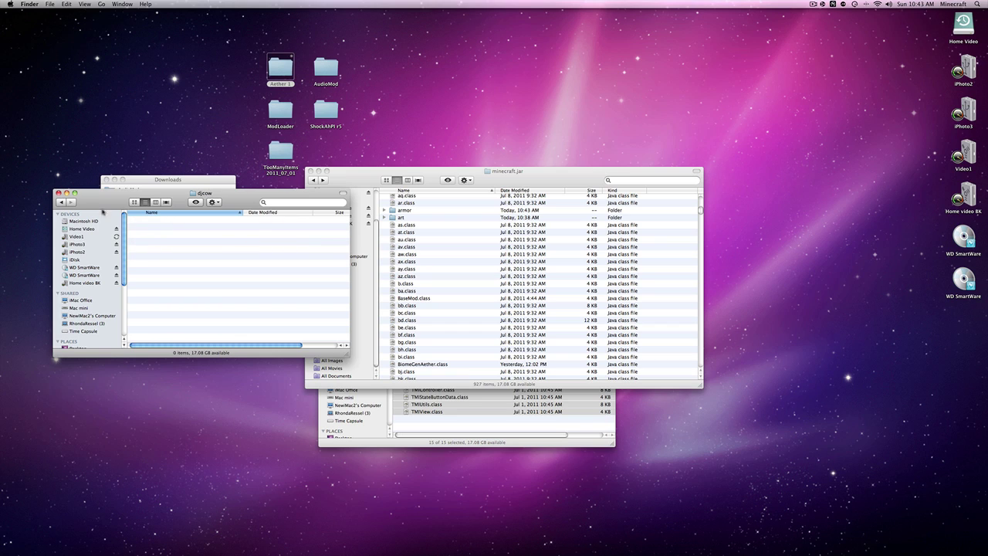
{"action": "left_click", "coordinate": [62, 203]}
{"action": "double_click", "coordinate": [174, 220]}
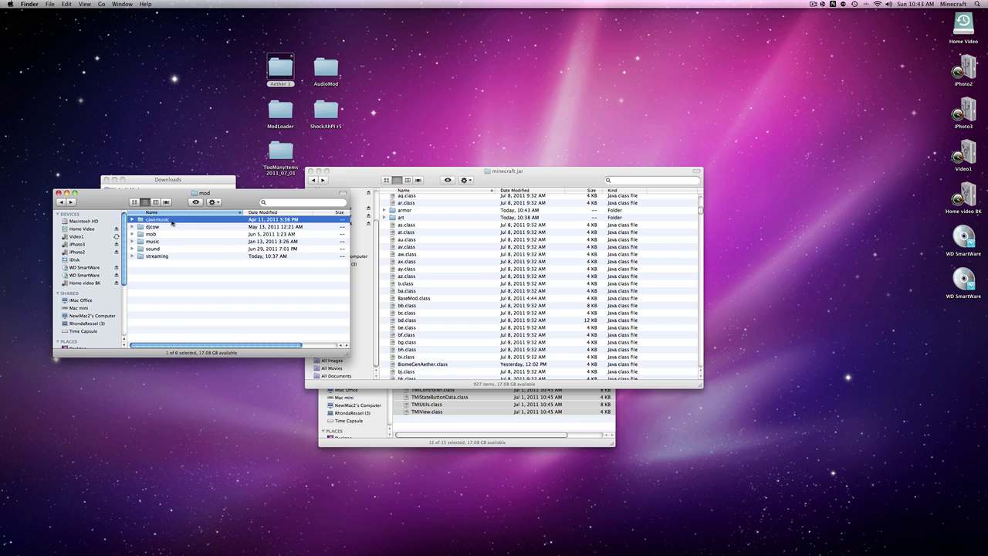
{"action": "left_click", "coordinate": [61, 203]}
{"action": "double_click", "coordinate": [152, 241]}
{"action": "left_click", "coordinate": [62, 203]}
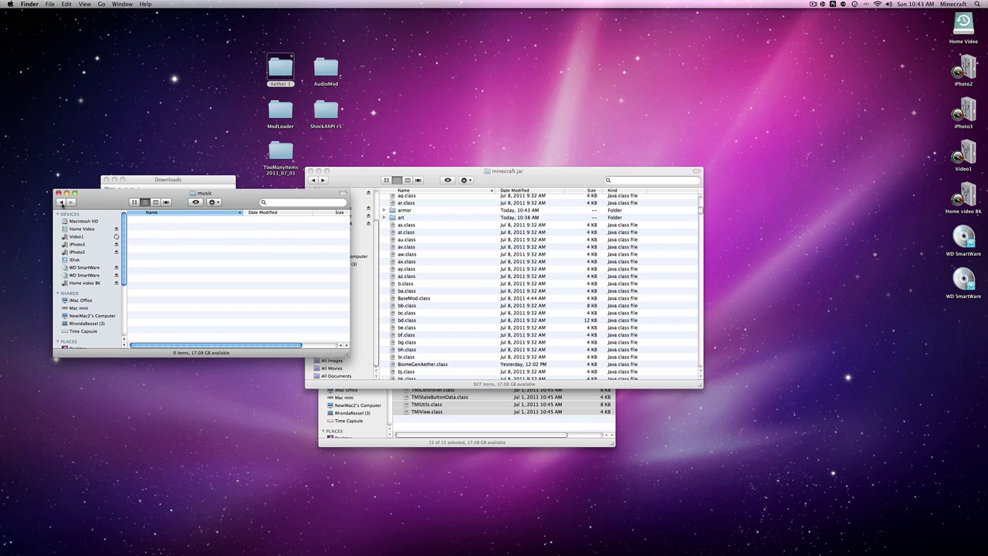
{"action": "double_click", "coordinate": [155, 256]}
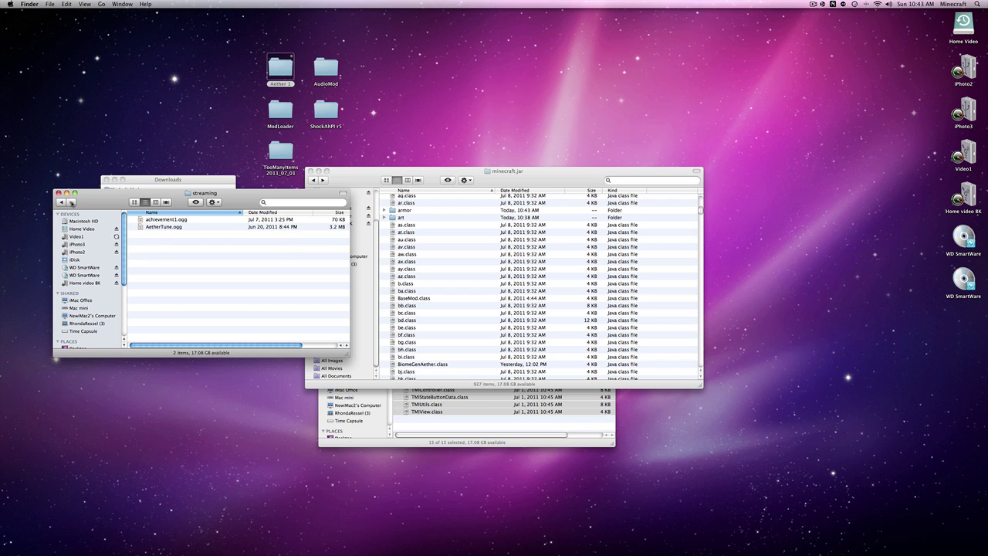
{"action": "left_click", "coordinate": [61, 203]}
- Go up from minecraft.jar to the minecraft folder and open the mod folder inside its resources folder
{"action": "left_click", "coordinate": [362, 182]}
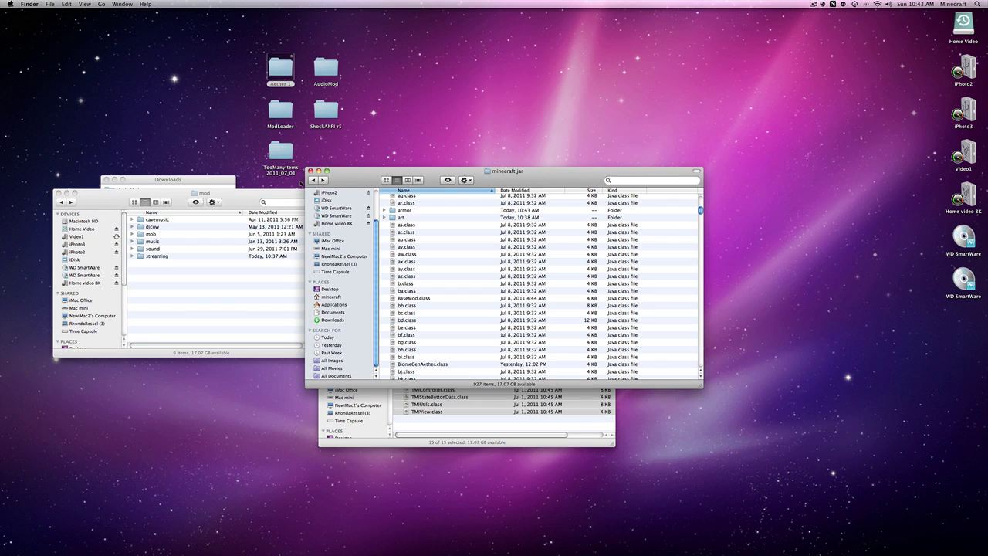
{"action": "left_click", "coordinate": [313, 180]}
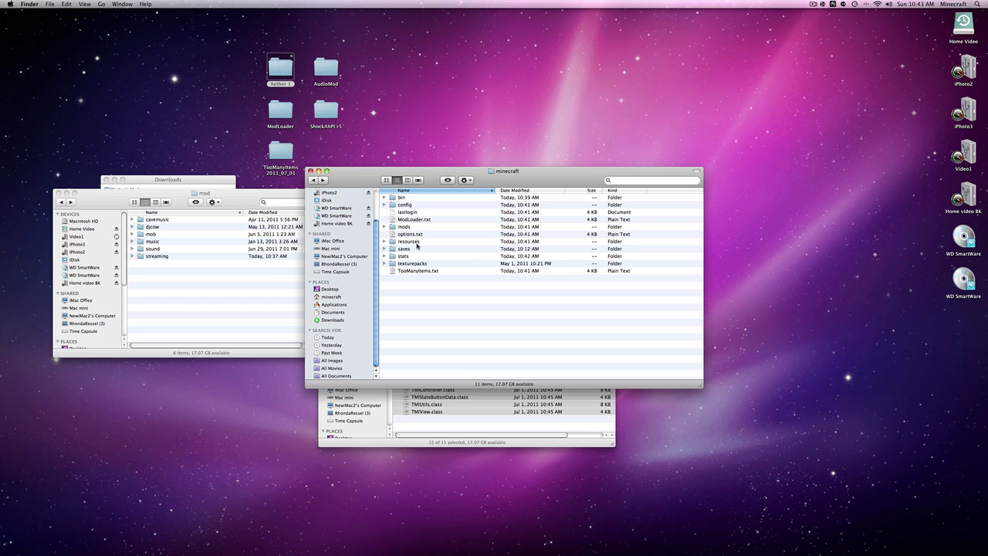
{"action": "double_click", "coordinate": [416, 241]}
{"action": "double_click", "coordinate": [409, 197]}
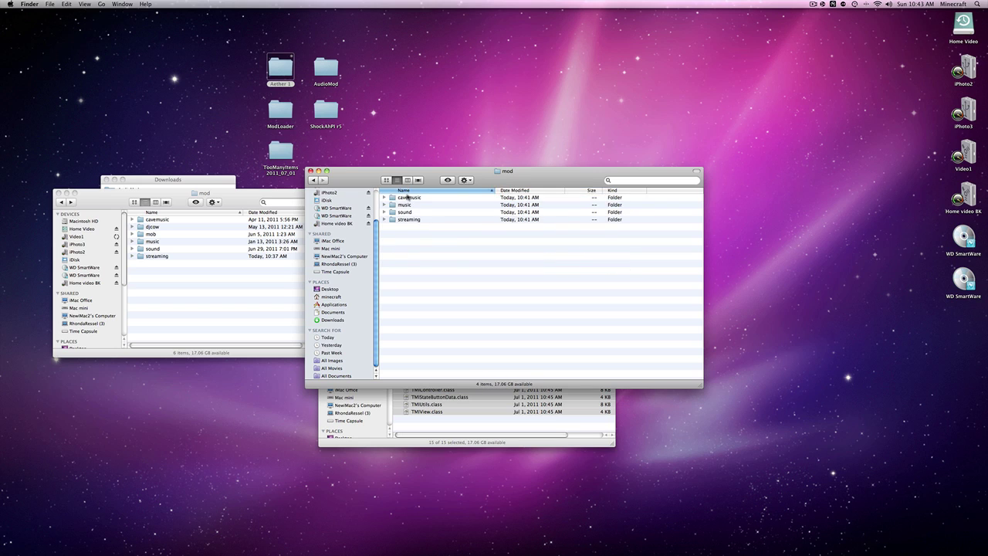
- Check the contents of the cavemusic, music, sound and streaming subfolders in Minecraft's resources mod folder
{"action": "double_click", "coordinate": [398, 197]}
{"action": "left_click", "coordinate": [313, 180]}
{"action": "key", "text": "Down"}
{"action": "key", "text": "super+Down"}
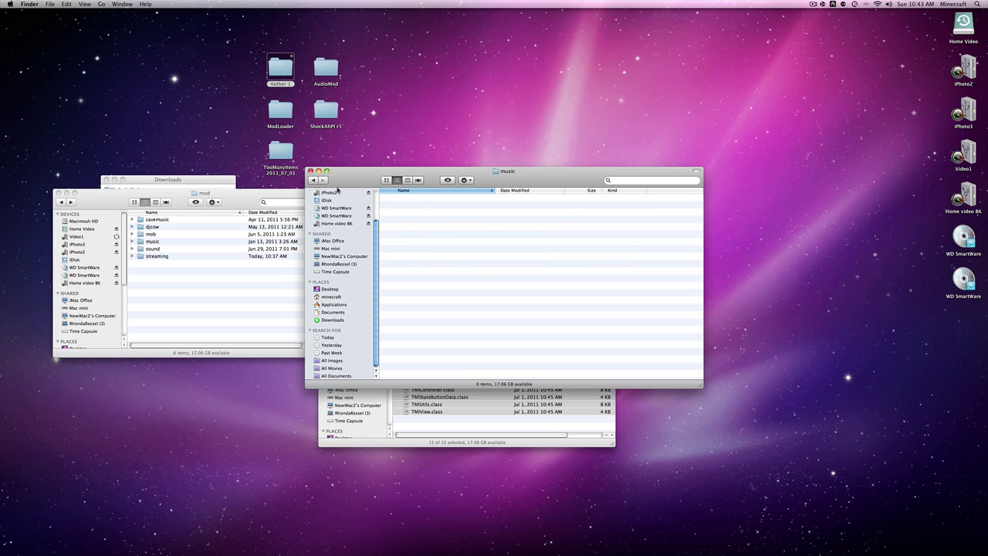
{"action": "left_click", "coordinate": [314, 180]}
{"action": "key", "text": "Down"}
{"action": "key", "text": "super+Down"}
{"action": "left_click", "coordinate": [313, 180]}
{"action": "key", "text": "Down"}
{"action": "key", "text": "super+Down"}
{"action": "left_click", "coordinate": [312, 181]}
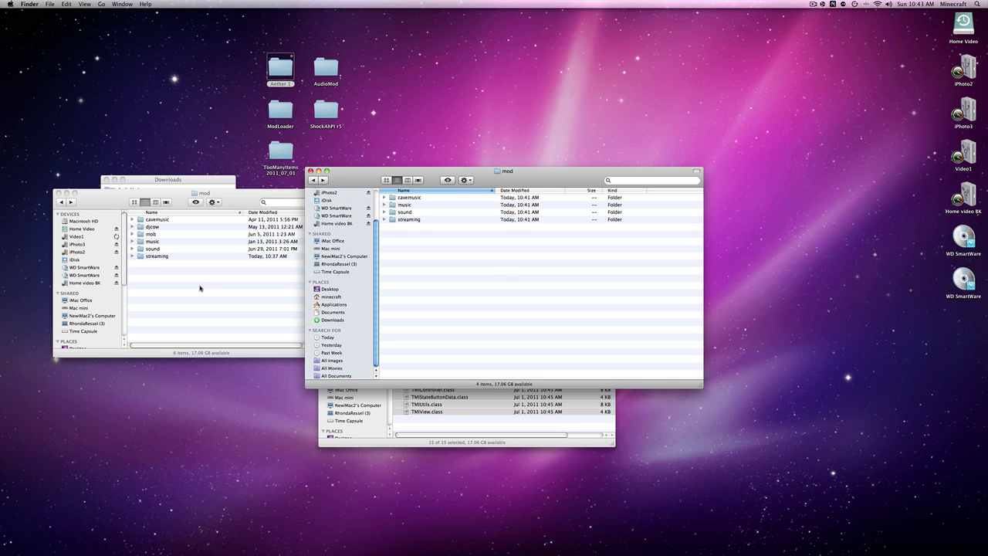
- Inspect the music and sound folders in Aether's mod folder, including the mob and music subfolders of sound
{"action": "left_click", "coordinate": [159, 270]}
{"action": "double_click", "coordinate": [154, 241]}
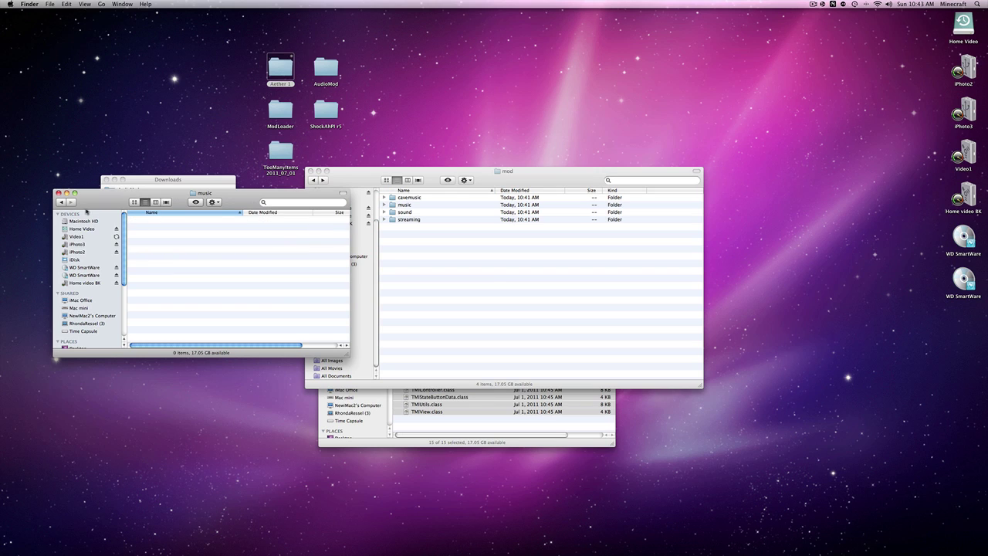
{"action": "left_click", "coordinate": [62, 202]}
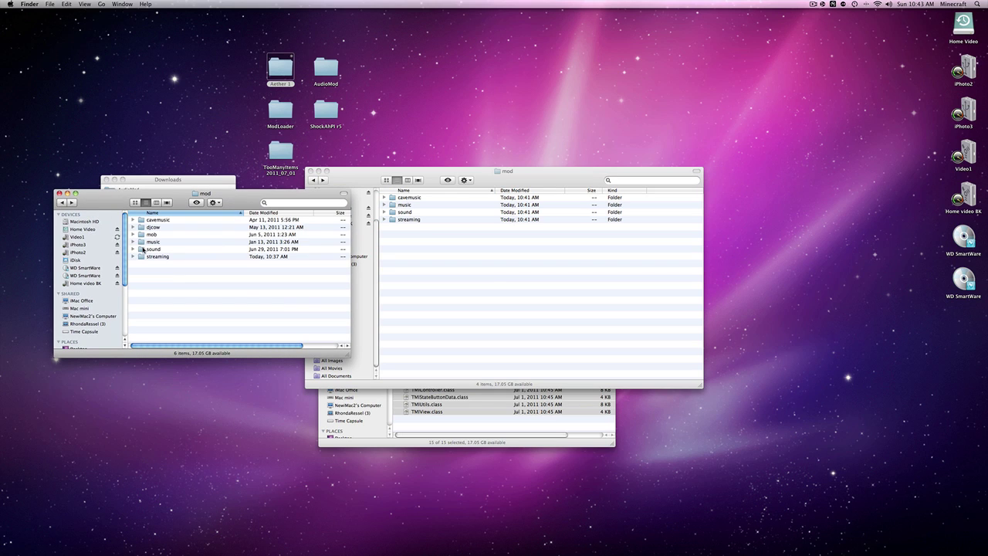
{"action": "double_click", "coordinate": [150, 248]}
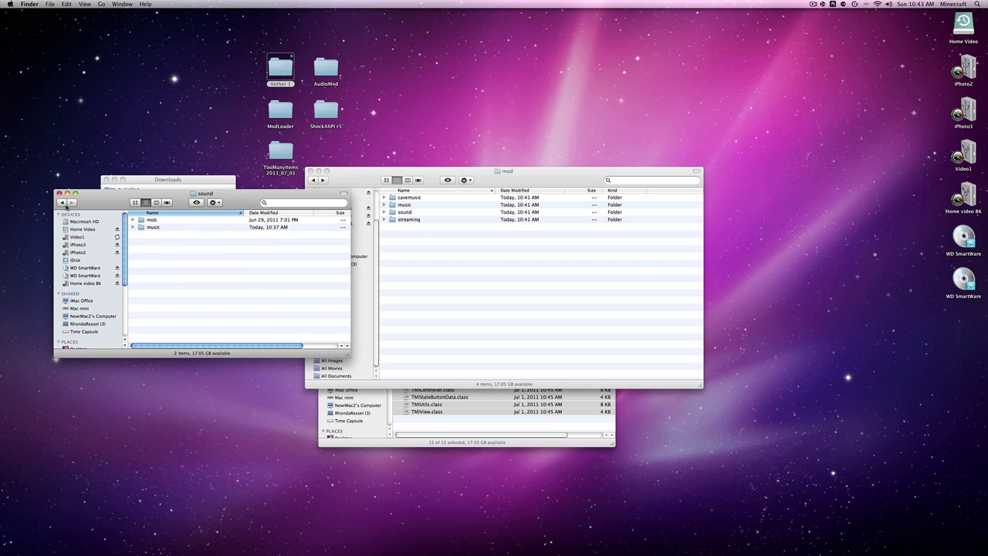
{"action": "double_click", "coordinate": [151, 221]}
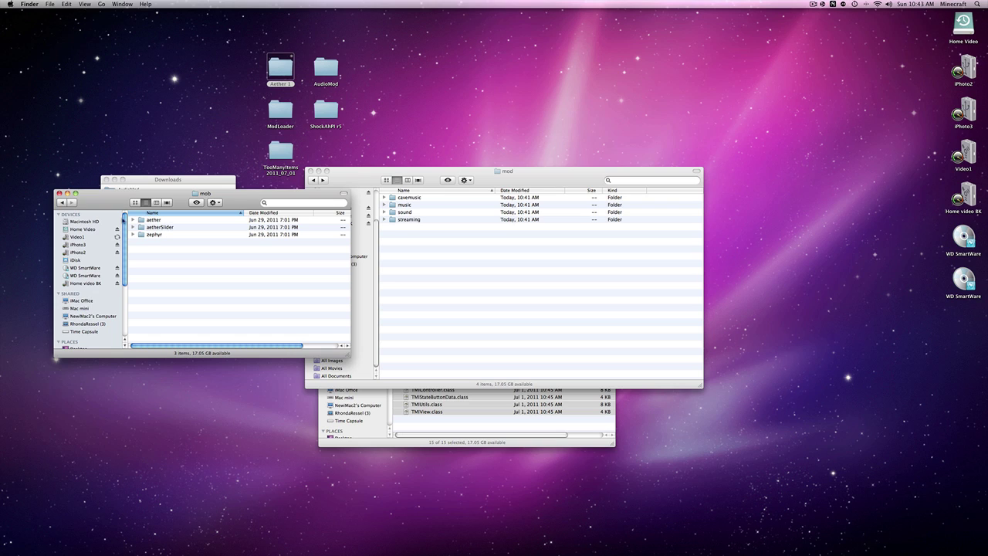
{"action": "left_click", "coordinate": [61, 202]}
{"action": "double_click", "coordinate": [151, 227]}
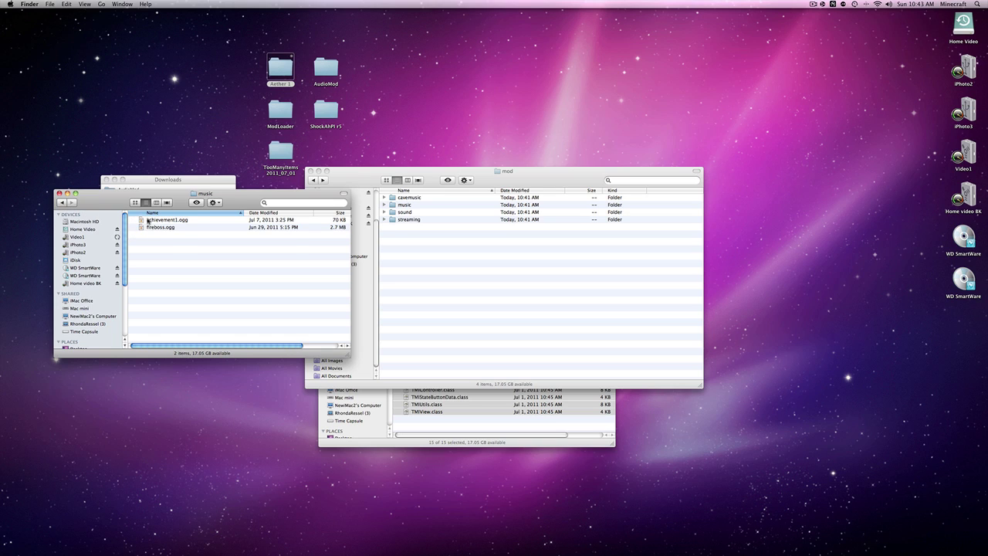
{"action": "left_click", "coordinate": [61, 202]}
{"action": "left_click", "coordinate": [62, 202]}
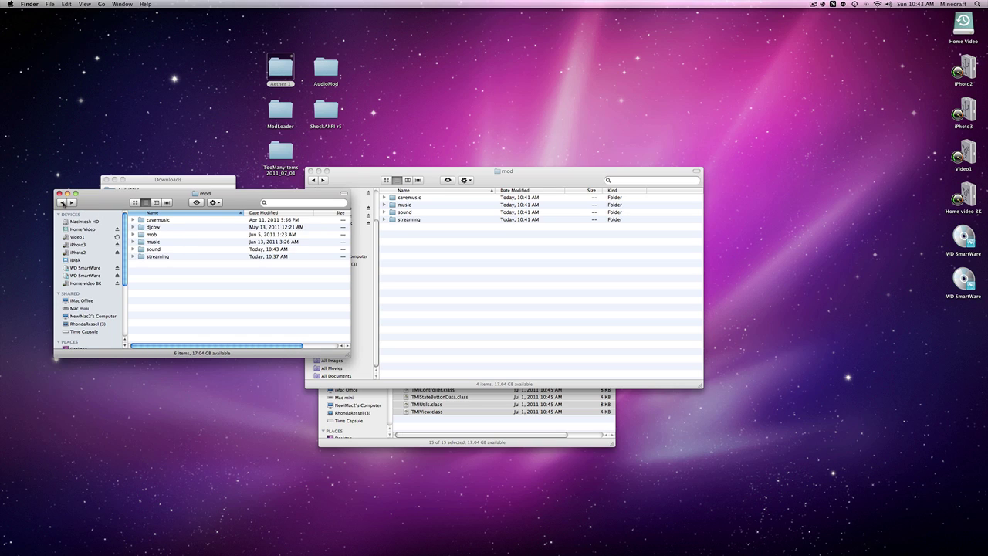
- Copy Aether's mod folder into Minecraft's resources folder, replacing the existing mod folder, and return to the minecraft folder
{"action": "left_click", "coordinate": [61, 202]}
{"action": "left_click", "coordinate": [156, 221]}
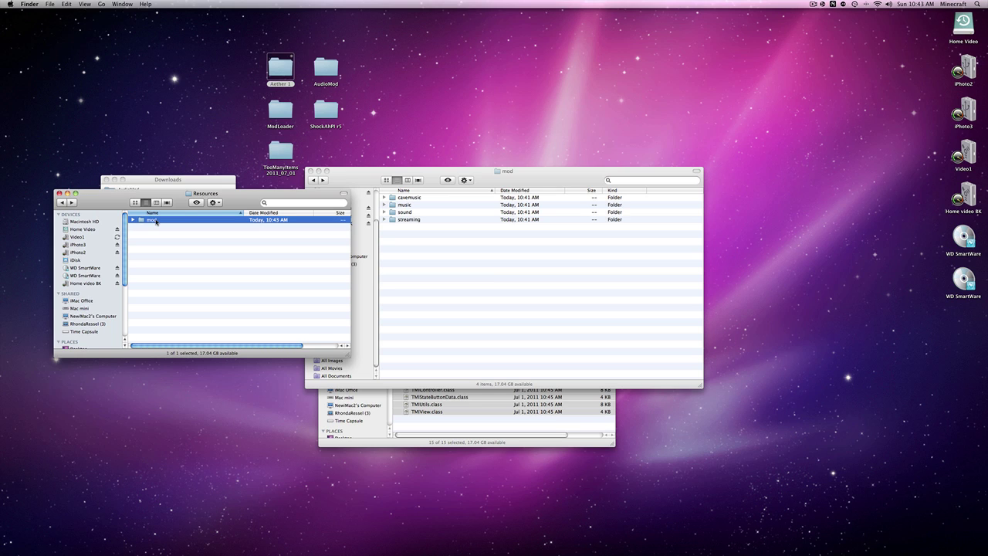
{"action": "left_click", "coordinate": [401, 235]}
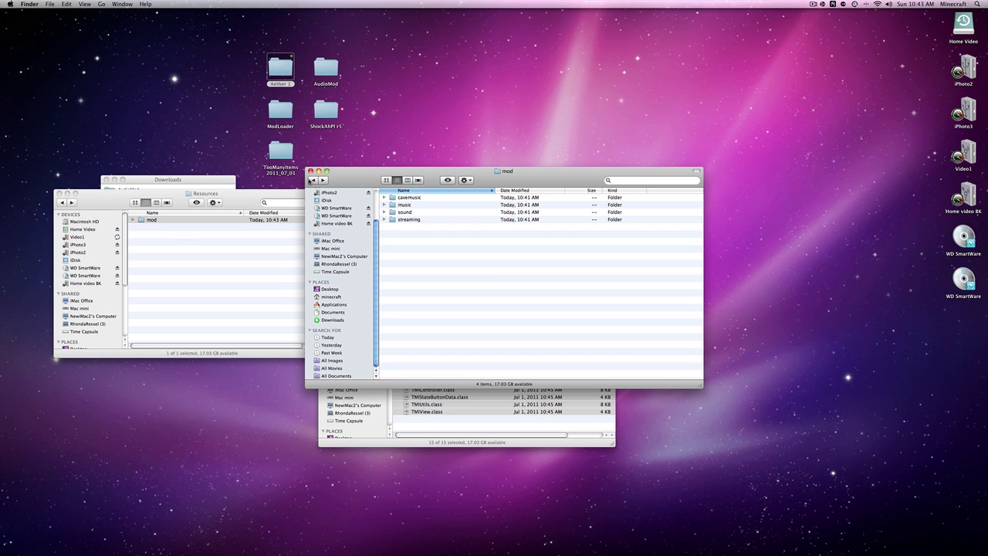
{"action": "left_click", "coordinate": [312, 181]}
{"action": "key", "text": "super+v"}
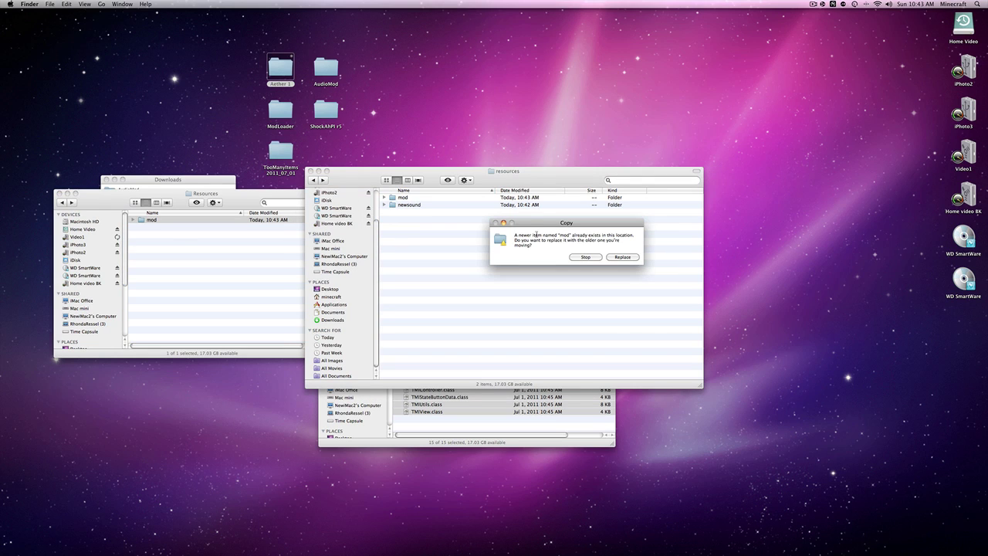
{"action": "left_click", "coordinate": [623, 258]}
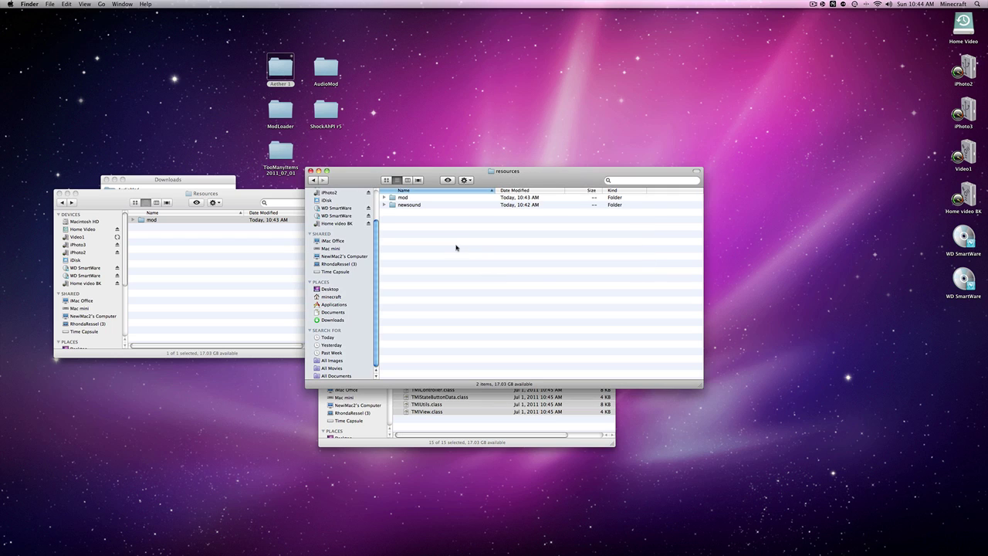
{"action": "left_click", "coordinate": [312, 181]}
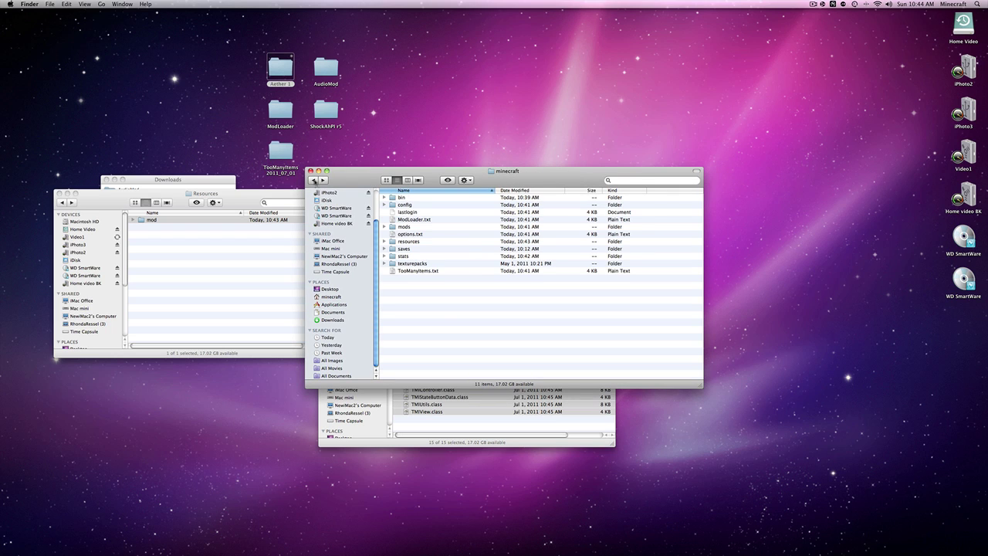
- Launch Minecraft, log in, and load the singleplayer world Test
{"action": "mouse_move", "coordinate": [465, 549]}
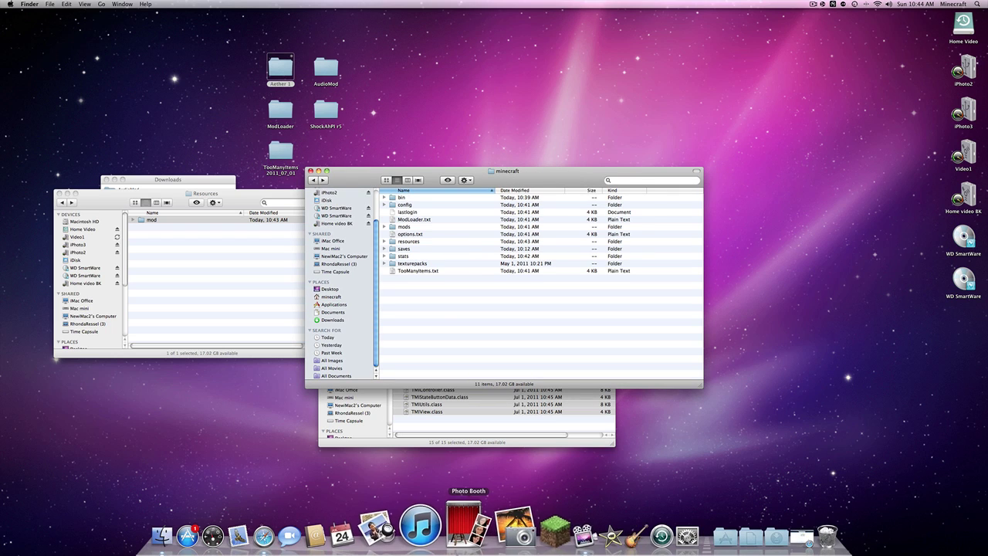
{"action": "left_click", "coordinate": [514, 543]}
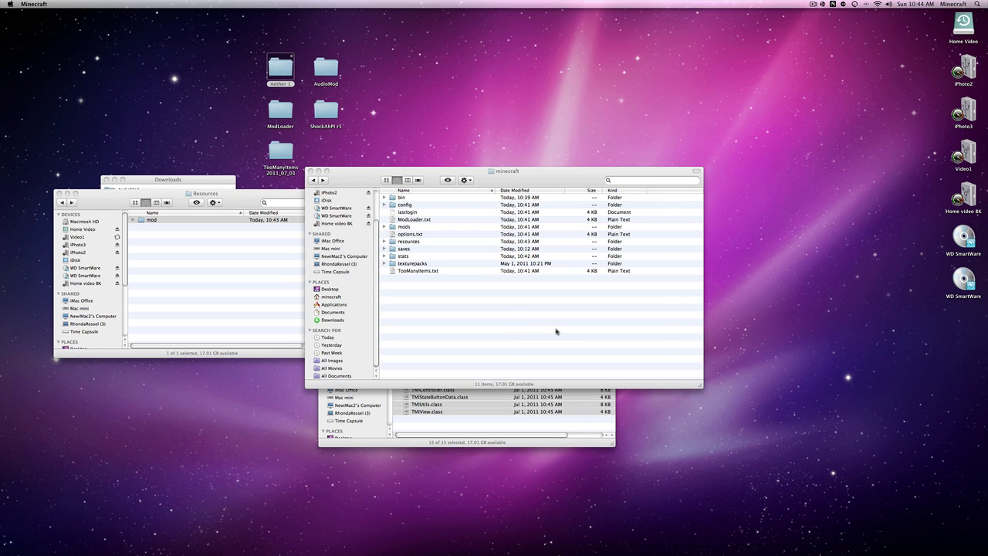
{"action": "left_click", "coordinate": [617, 361]}
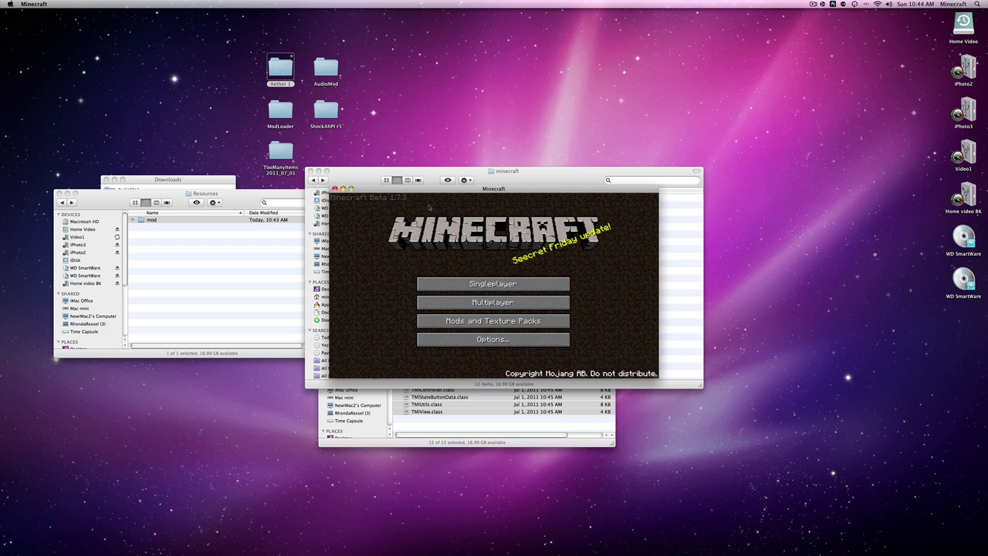
{"action": "left_click", "coordinate": [472, 285]}
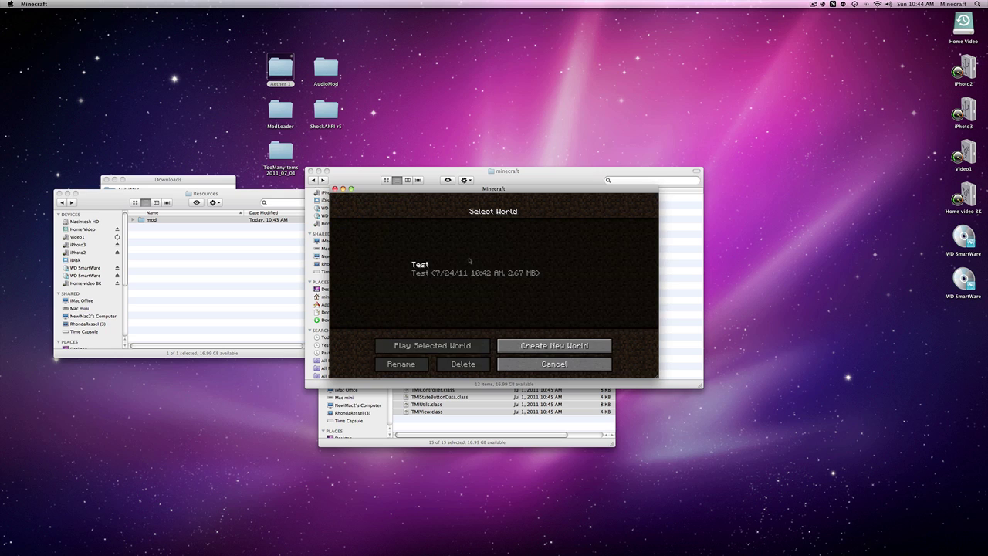
{"action": "left_click", "coordinate": [450, 345]}
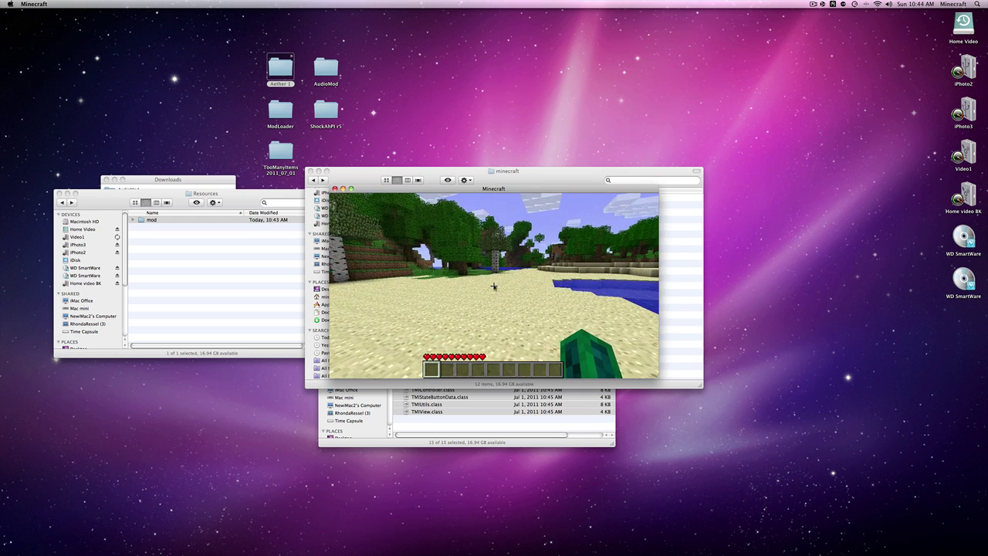
- Open the inventory and advance the TooManyItems list to page 3 to check for Aether items
{"action": "key", "text": "e"}
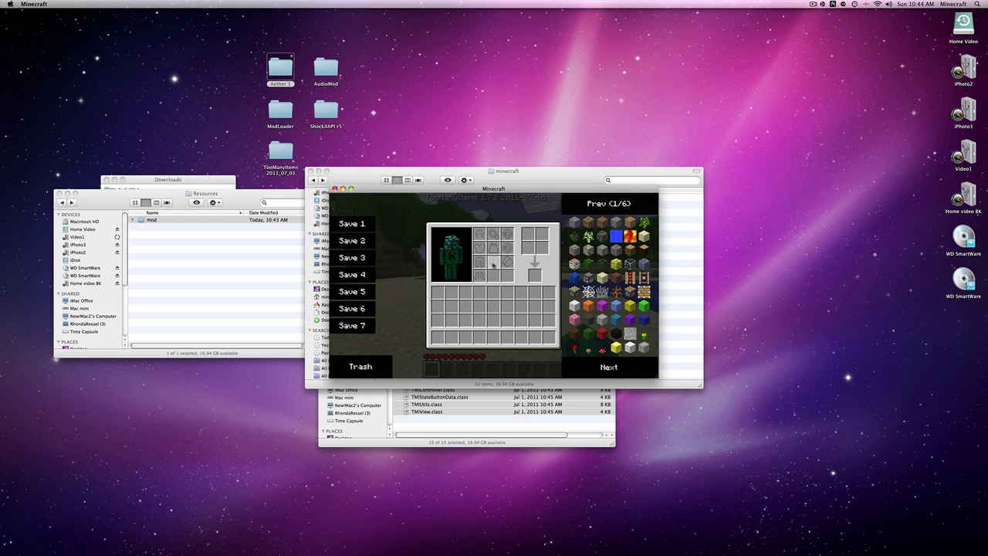
{"action": "left_click", "coordinate": [601, 368]}
{"action": "left_click", "coordinate": [601, 367]}
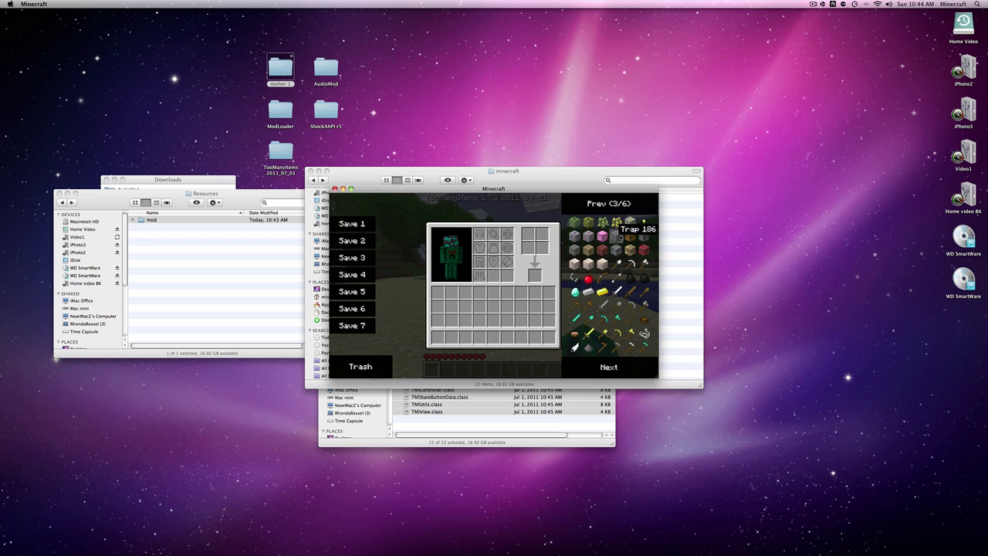
- Browse the TooManyItems list through page 6 and back to page 5 to examine the Aether items
{"action": "left_click", "coordinate": [621, 361]}
{"action": "left_click", "coordinate": [621, 360]}
{"action": "left_click", "coordinate": [619, 357]}
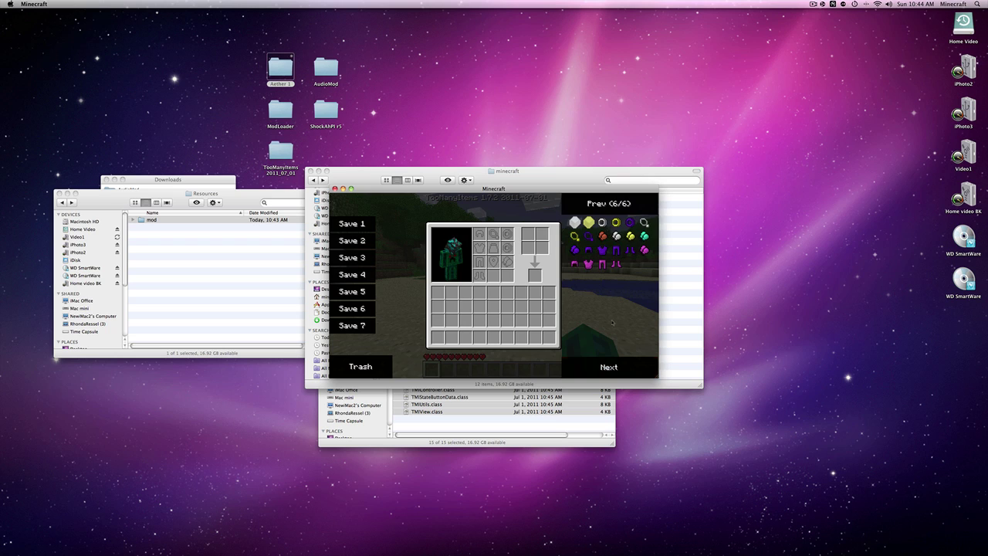
{"action": "left_click", "coordinate": [608, 204]}
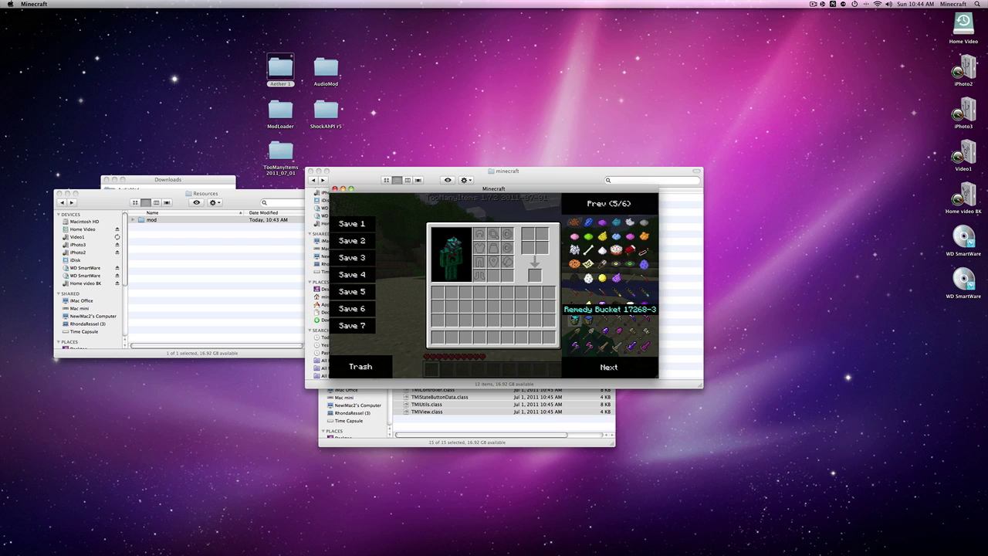
- Add glowstone blocks from page 2 of the TooManyItems list to the inventory and return to the world
{"action": "left_click", "coordinate": [606, 208]}
{"action": "left_click", "coordinate": [606, 207]}
{"action": "left_click", "coordinate": [606, 207]}
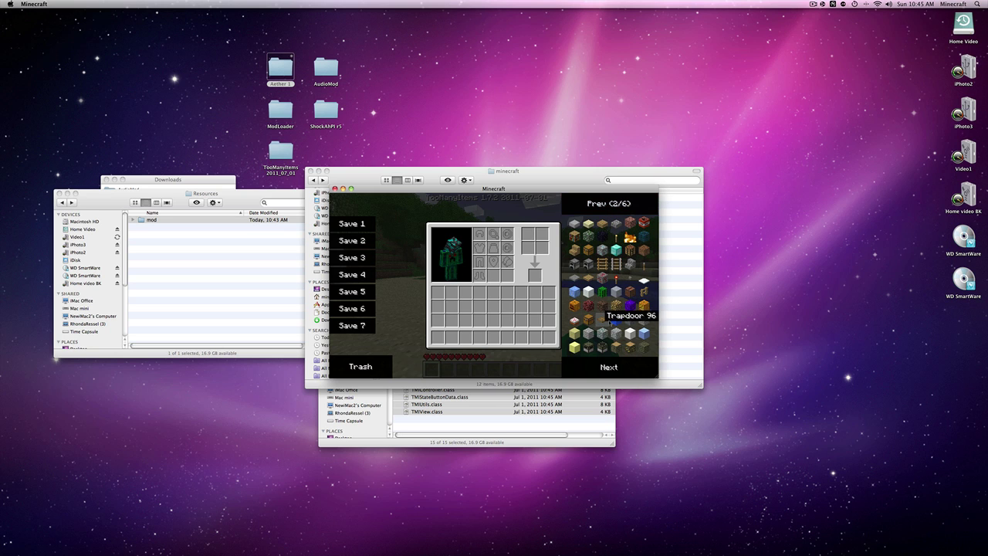
{"action": "left_click", "coordinate": [615, 304], "text": "shift"}
{"action": "key", "text": "e"}
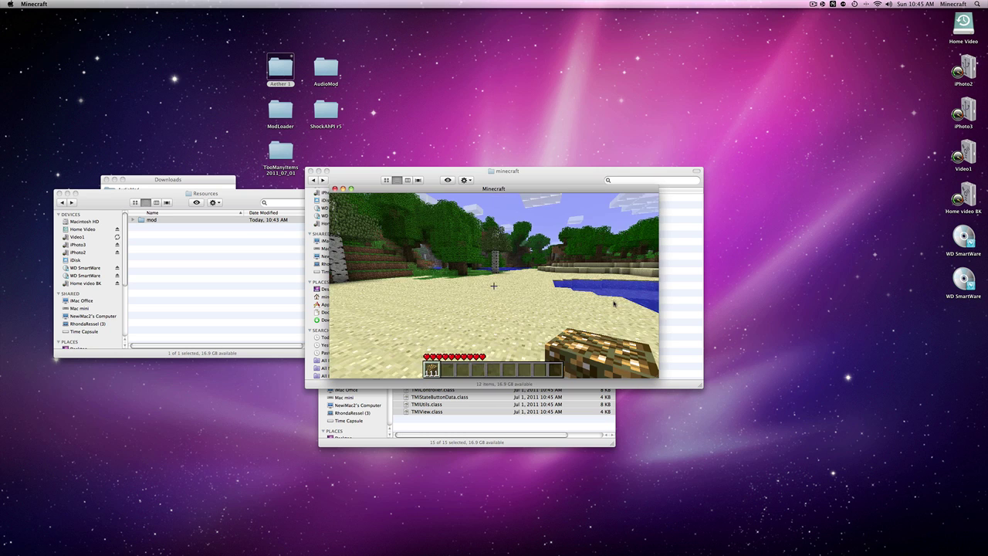
- Build an upright rectangular glowstone portal frame on the sand and activate it with a water bucket from page 4 of TooManyItems
{"action": "left_click_drag", "start_coordinate": [493, 285], "coordinate": [493, 286]}
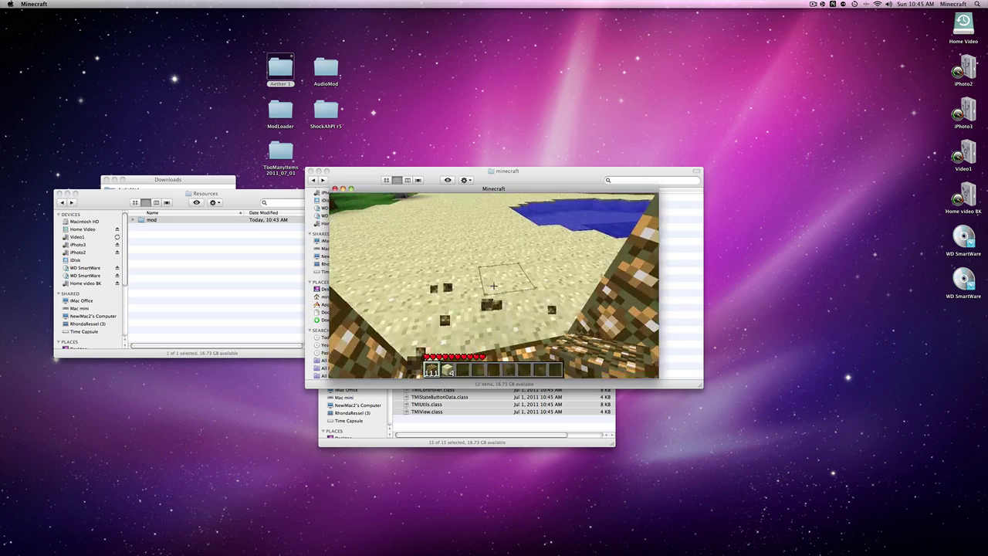
{"action": "key", "text": "e"}
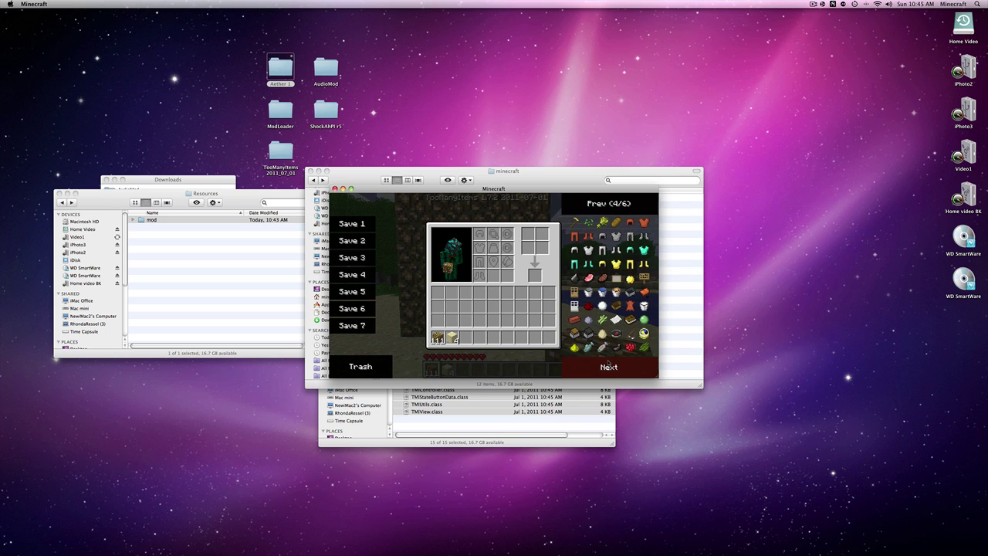
{"action": "key", "text": "e"}
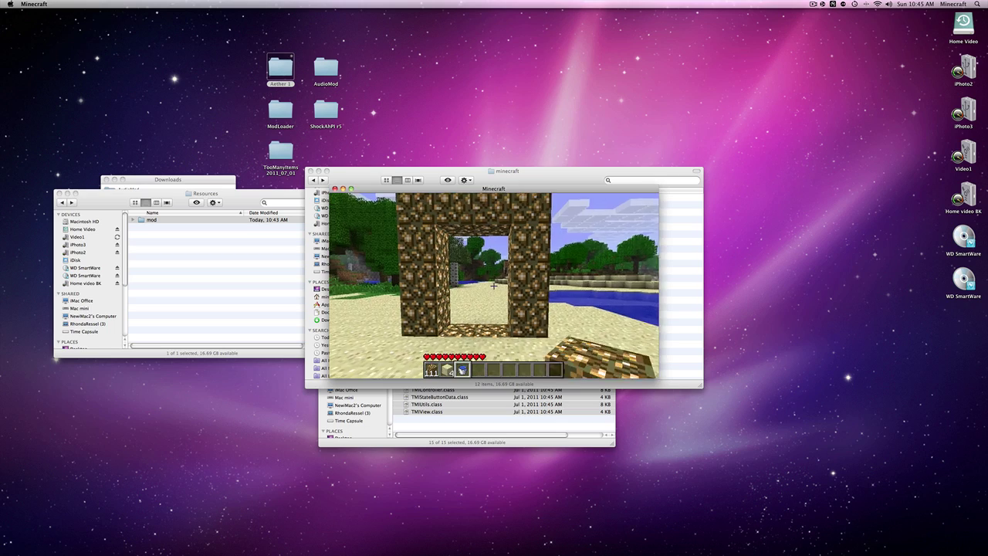
{"action": "right_click", "coordinate": [493, 286]}
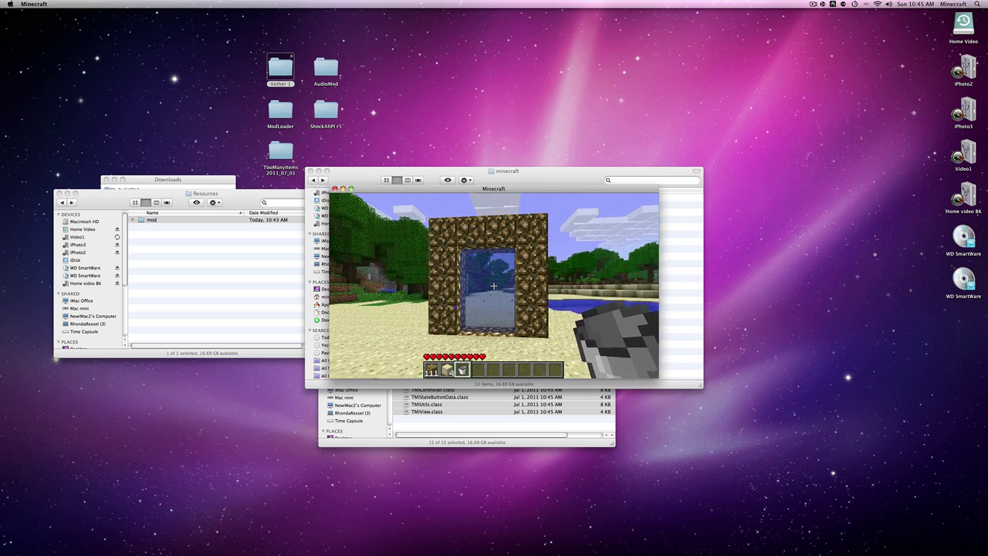
- Walk through the glowstone portal into the Aether and switch to the glowstone in the hotbar
{"action": "key", "text": "w"}
{"action": "key", "text": "1"}
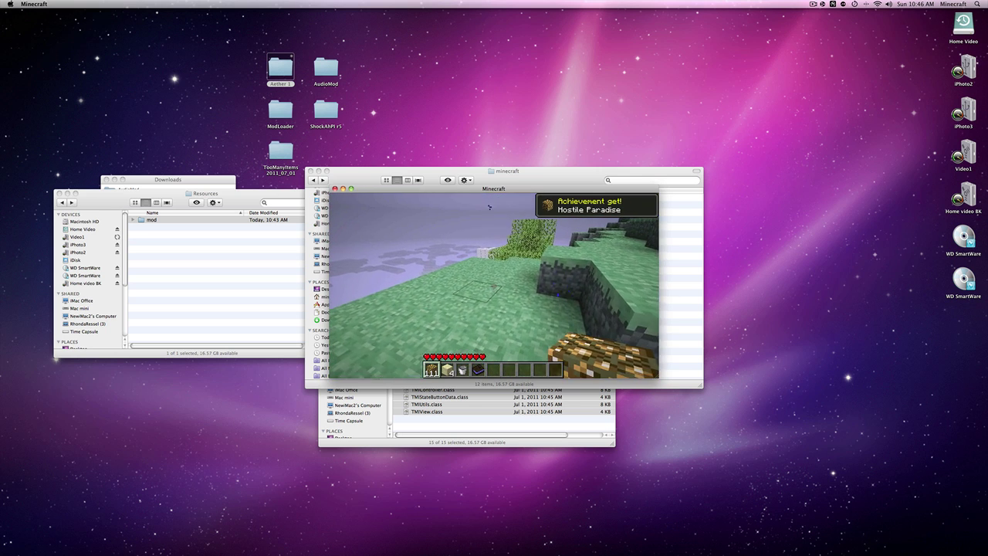
- View the Book of Lore Volume 3 and explore the Aether's trees and floating islands
{"action": "key", "text": "e"}
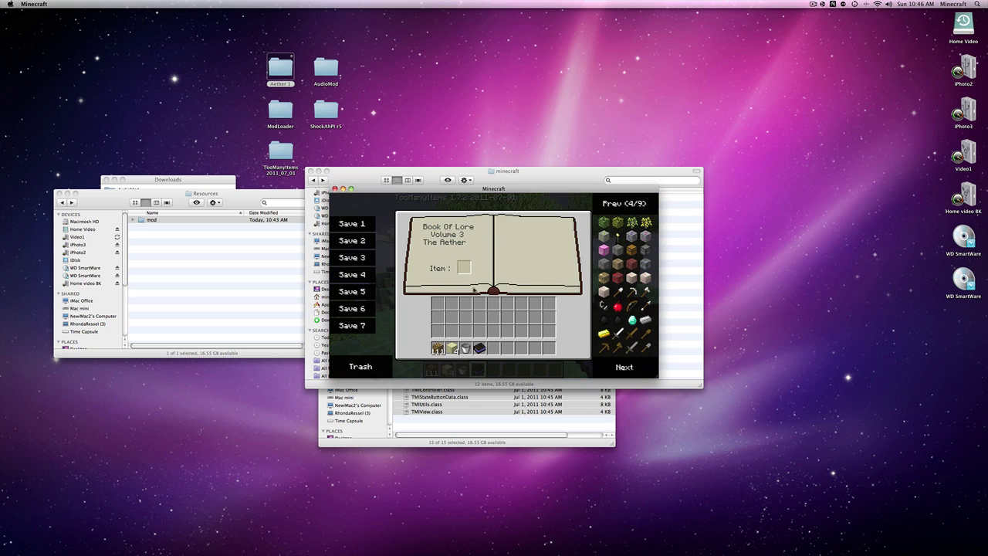
{"action": "key", "text": "e"}
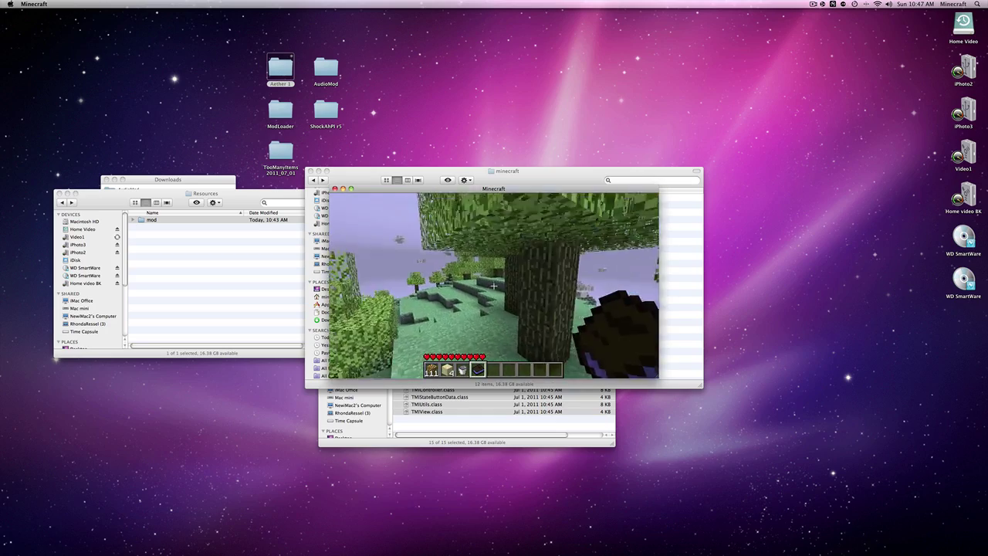
{"action": "key", "text": "w"}
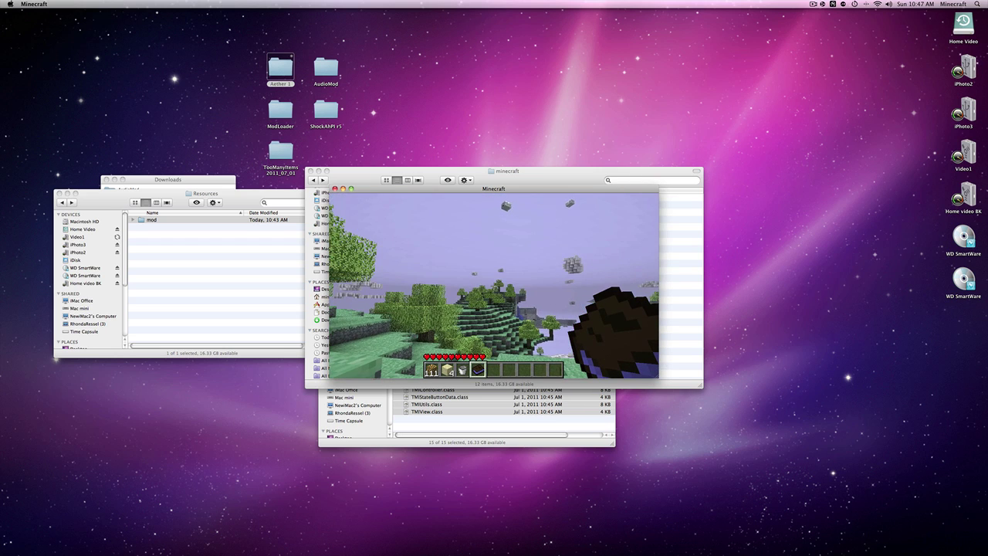
- Save the world, quit to the title screen and close Minecraft
{"action": "key", "text": "Escape"}
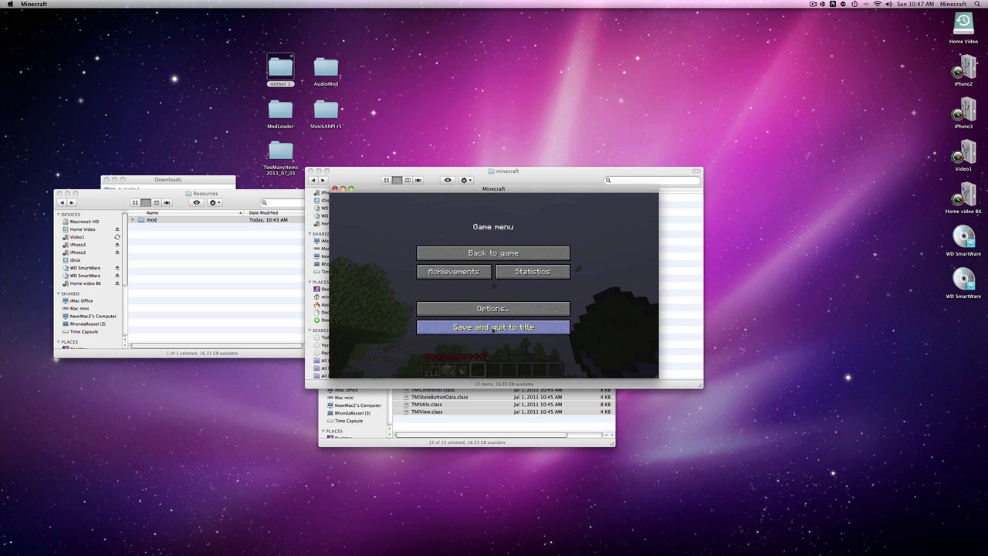
{"action": "left_click", "coordinate": [493, 328]}
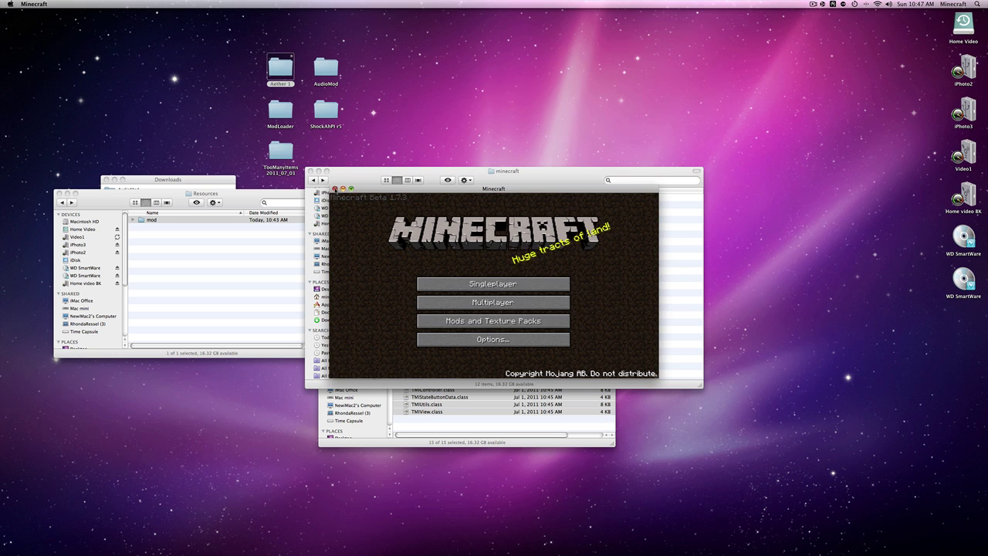
{"action": "left_click", "coordinate": [334, 188]}
- Arrange the minecraft, Resources and TooManyItems2011_07_01 folder windows side by side without overlap, leaving the minecraft window active
{"action": "left_click_drag", "start_coordinate": [356, 180], "coordinate": [403, 58]}
{"action": "left_click_drag", "start_coordinate": [243, 202], "coordinate": [243, 109]}
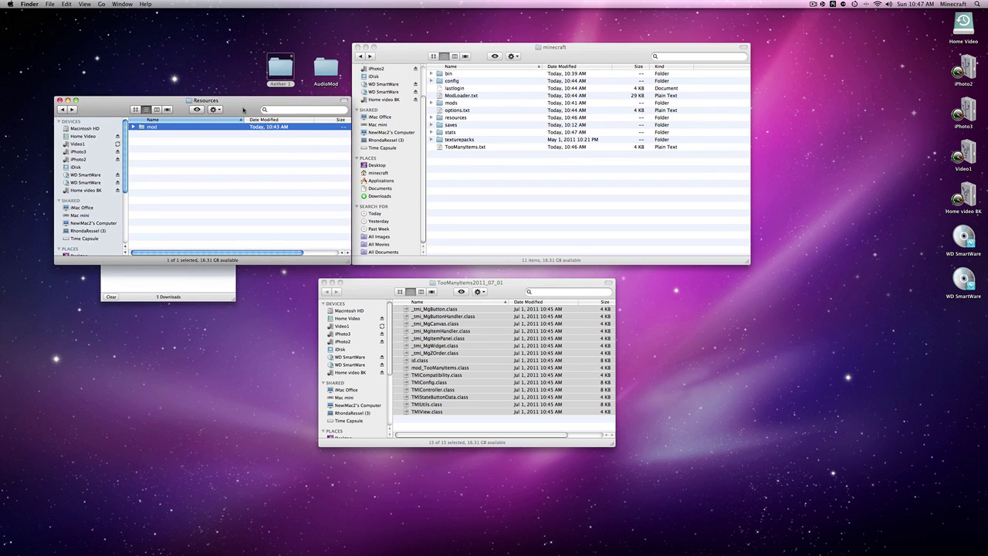
{"action": "left_click_drag", "start_coordinate": [370, 292], "coordinate": [108, 278]}
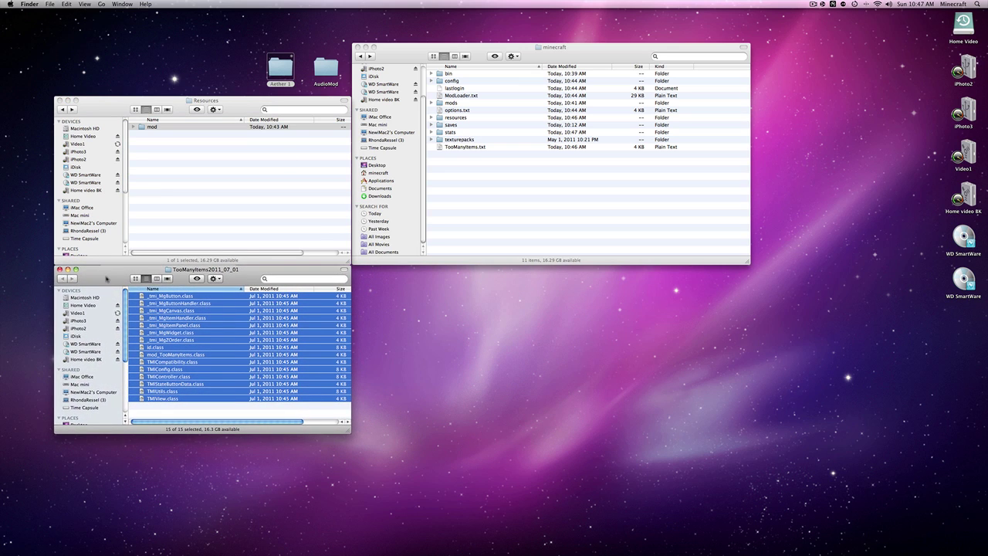
{"action": "left_click", "coordinate": [511, 243]}
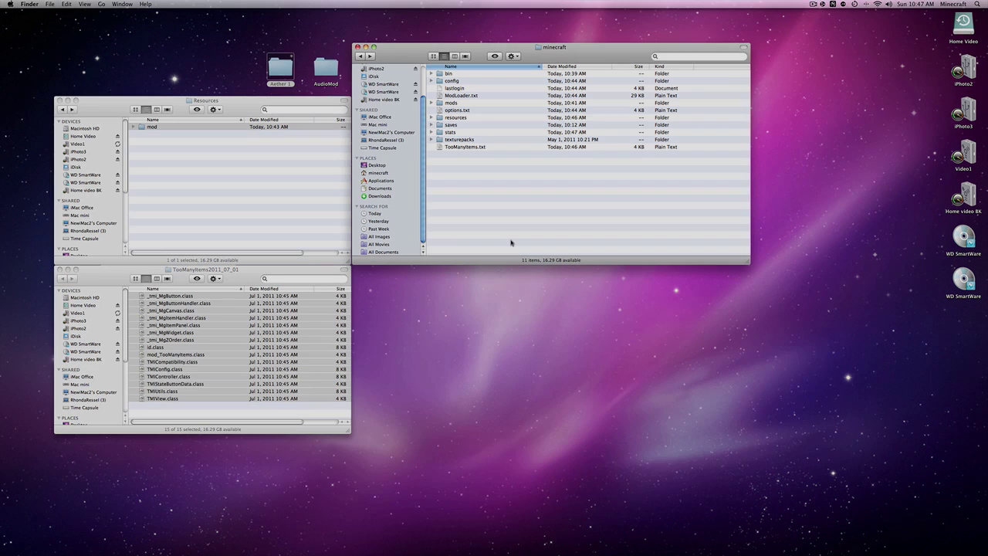